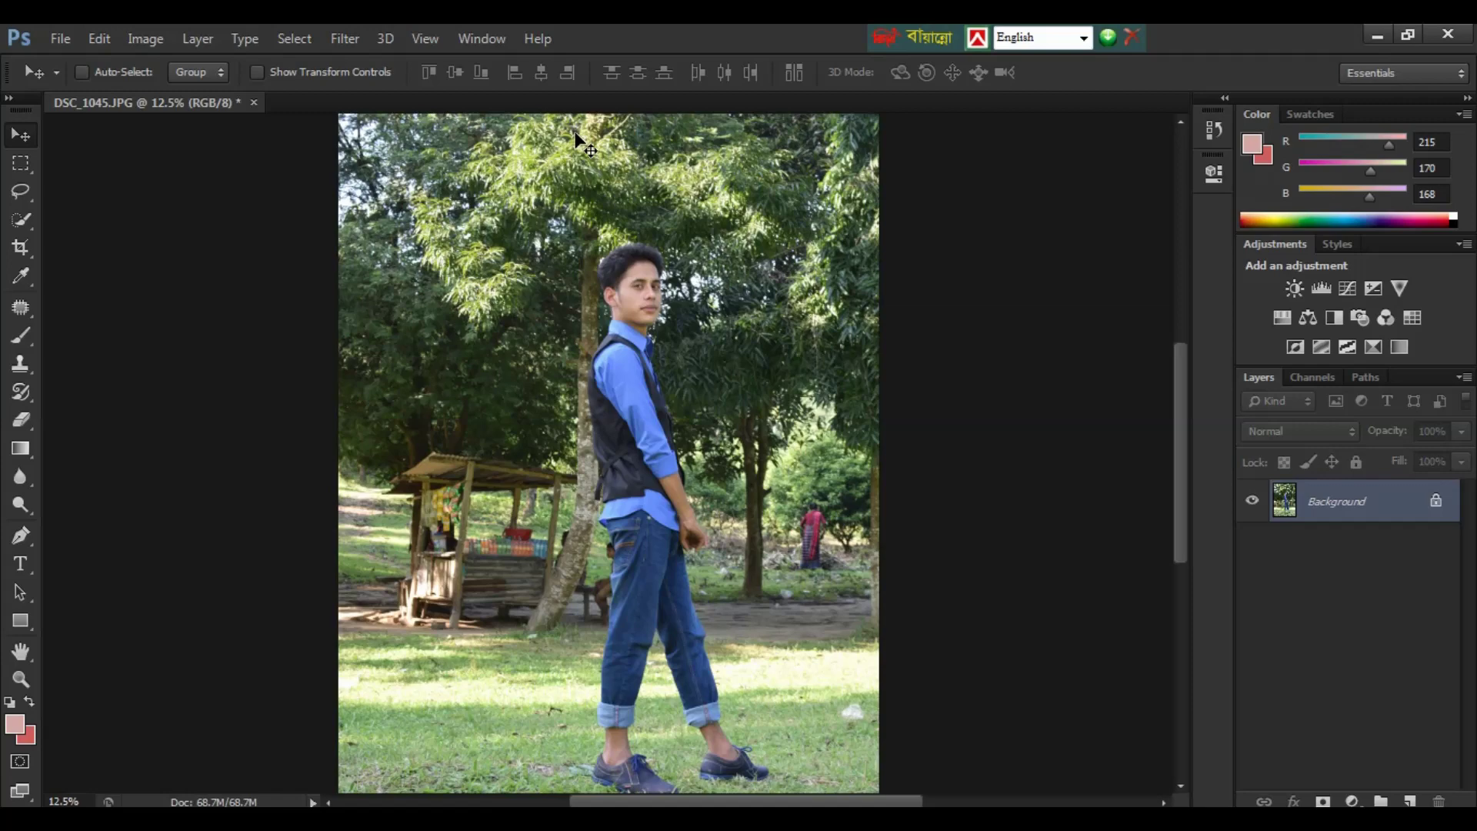
Select the Crop tool and set its size to 3.5 in × 5 in at 300 px/in.
left_click(23, 219)
left_click(21, 247)
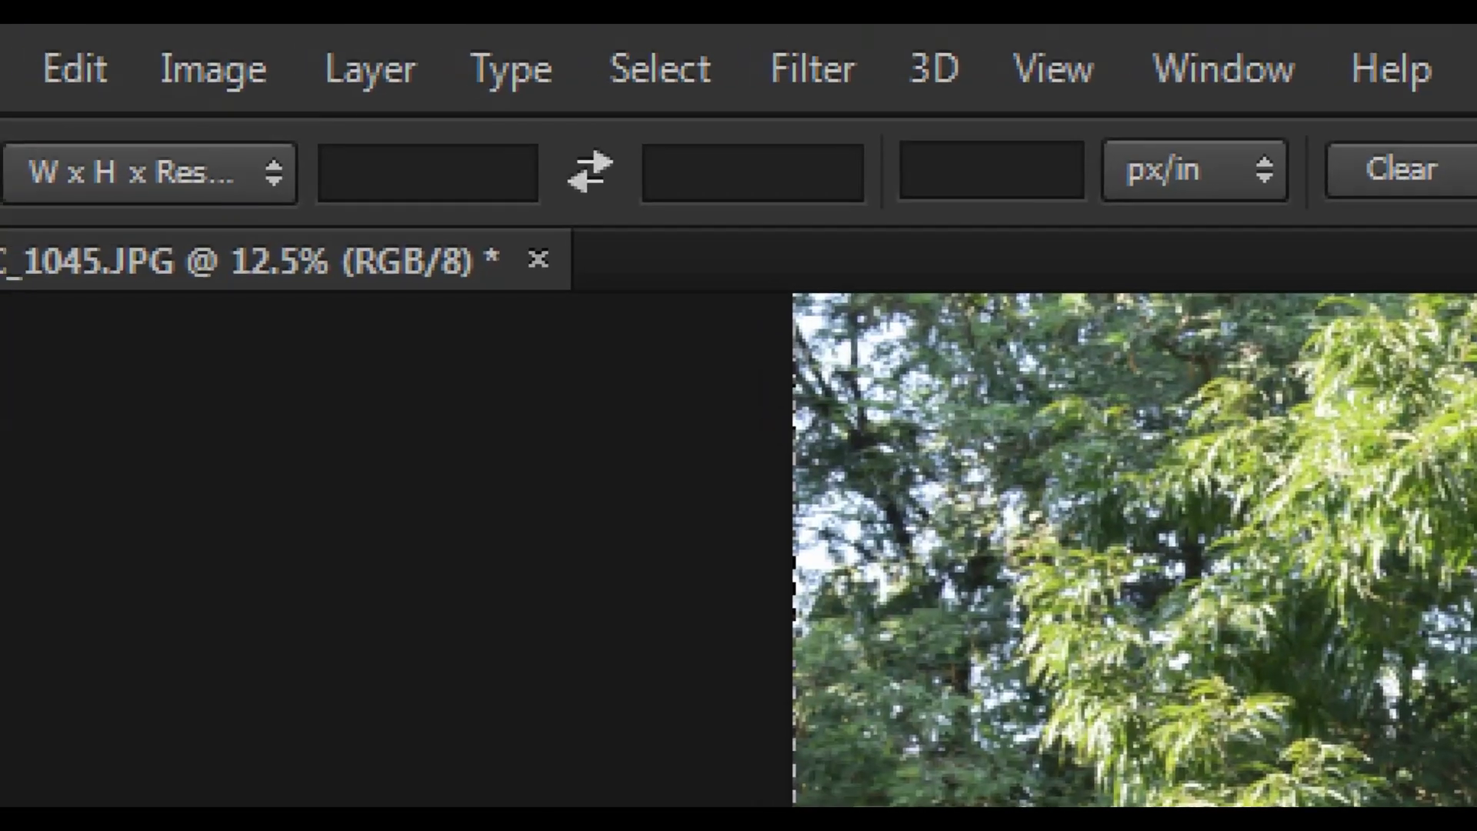
left_click(119, 34)
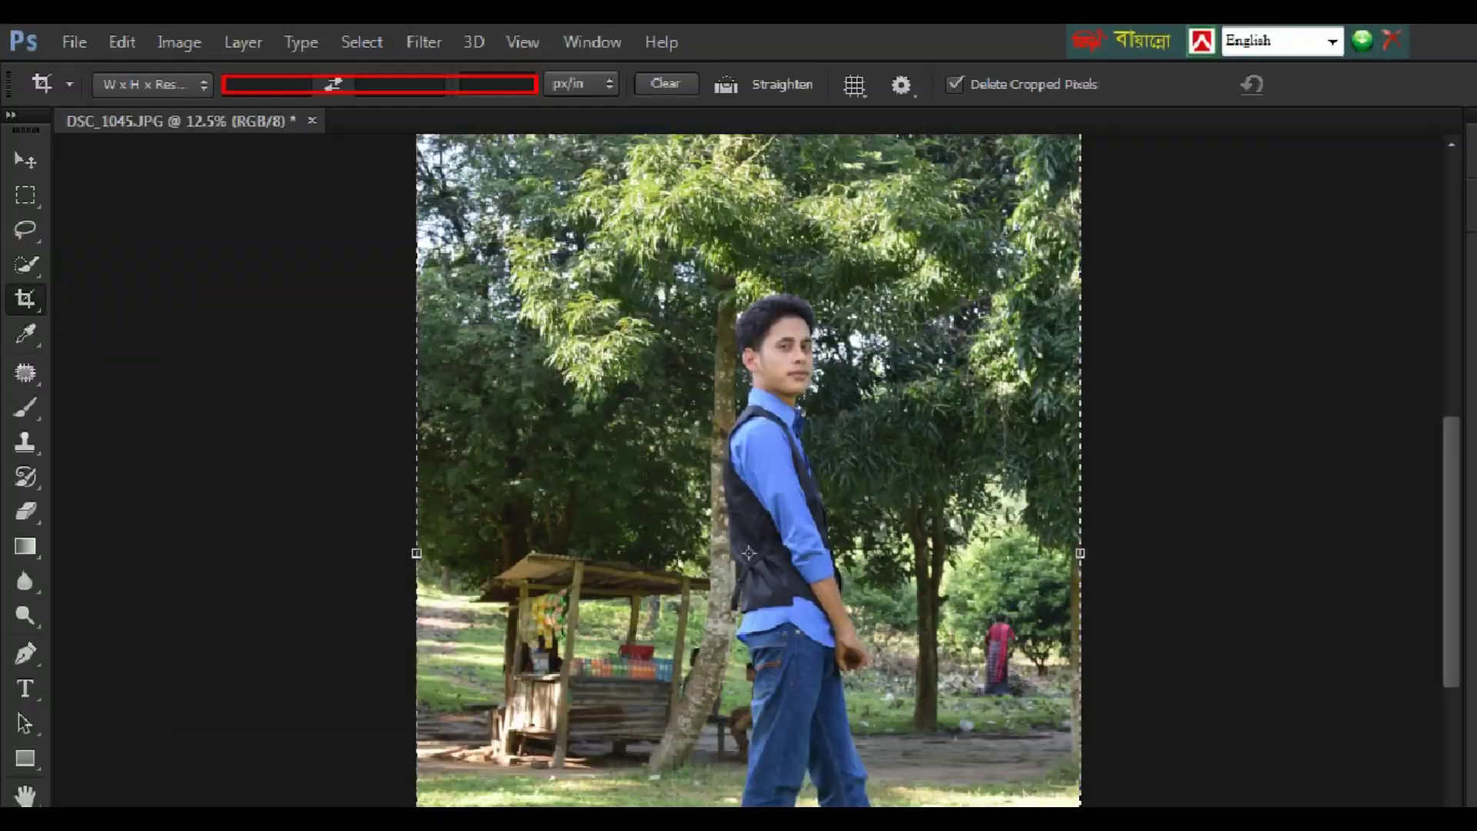
left_click(339, 171)
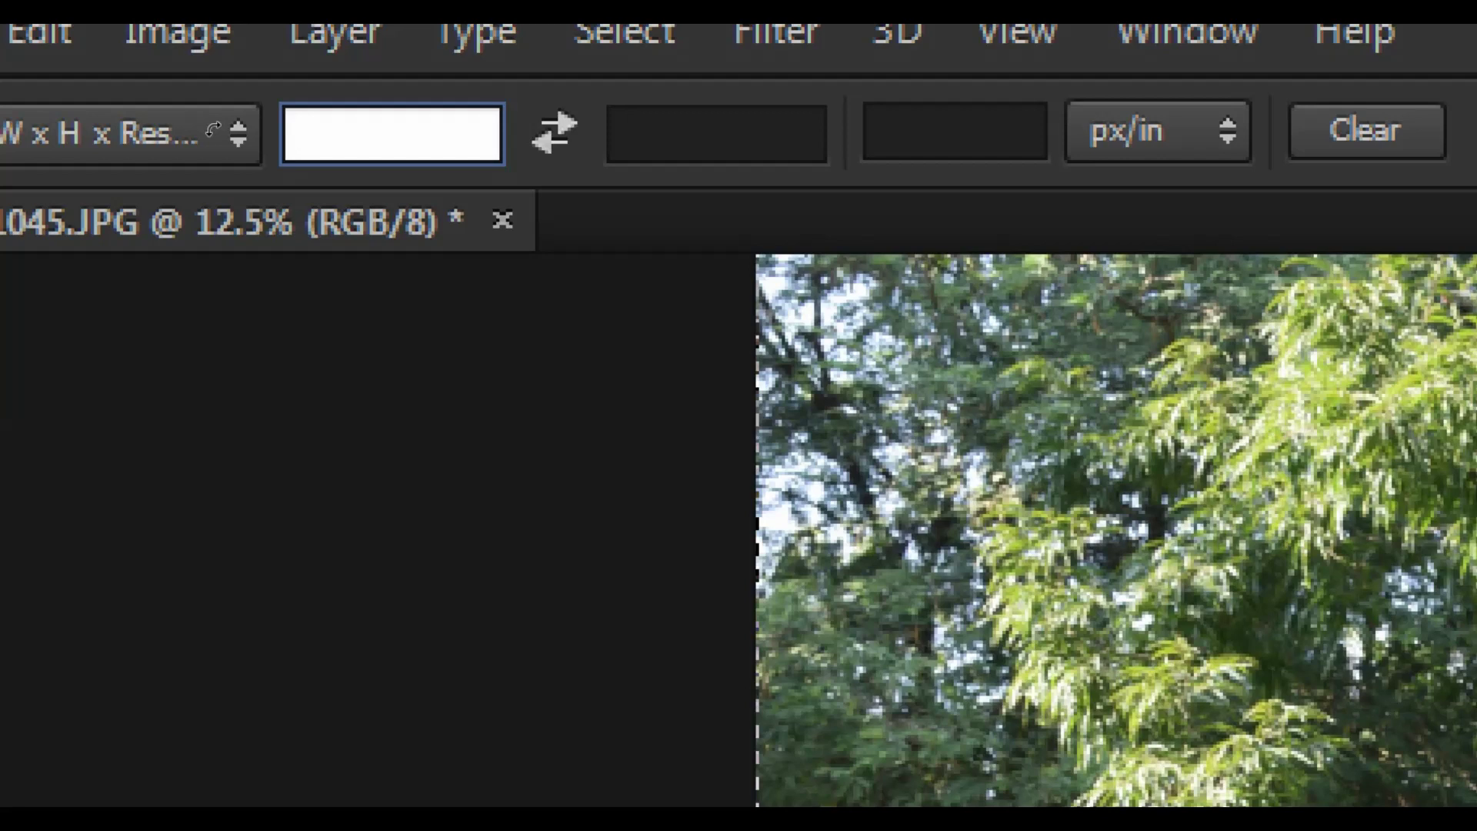
type("3")
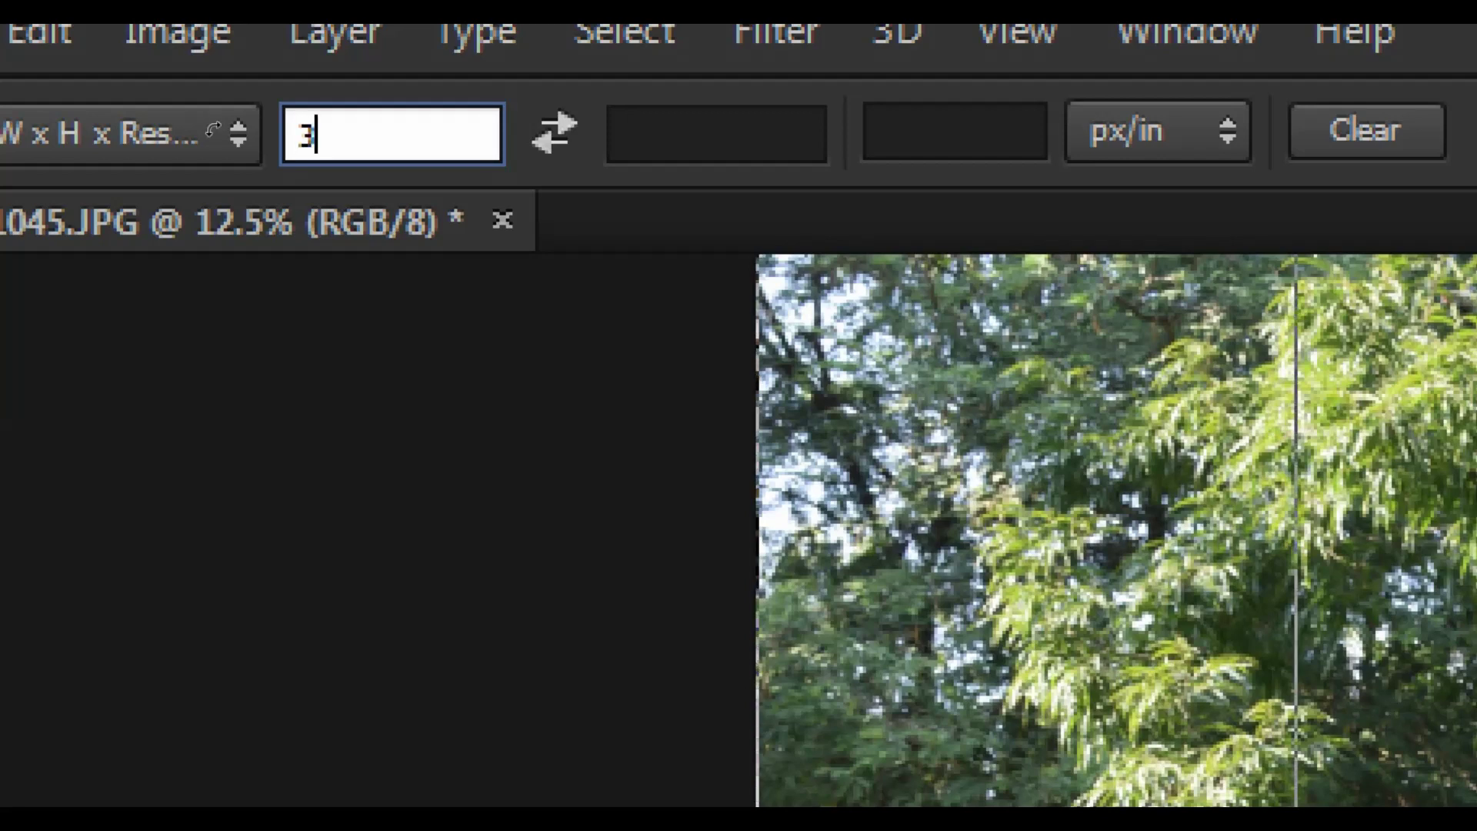
type(".5in")
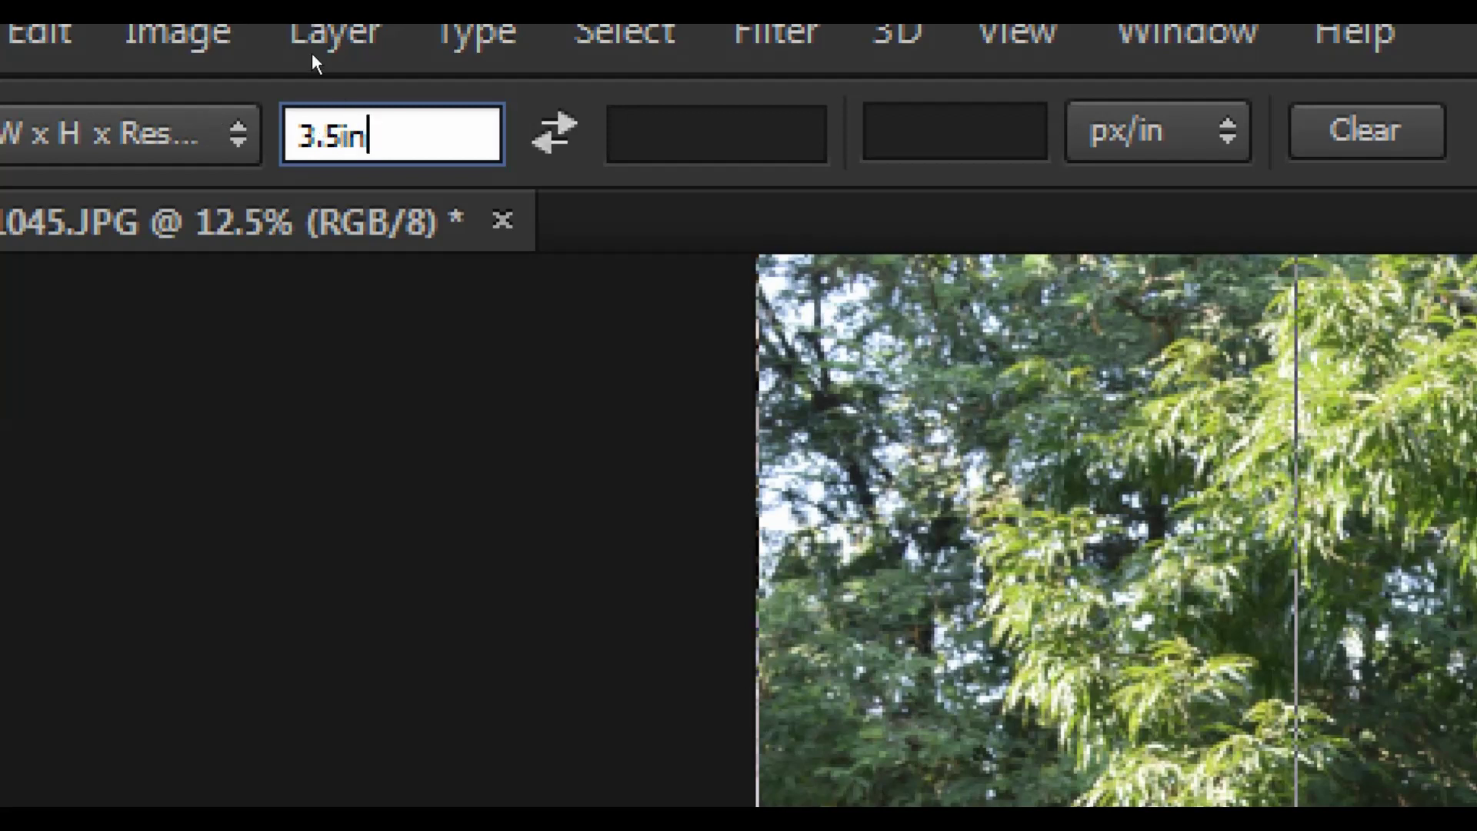
key("Tab")
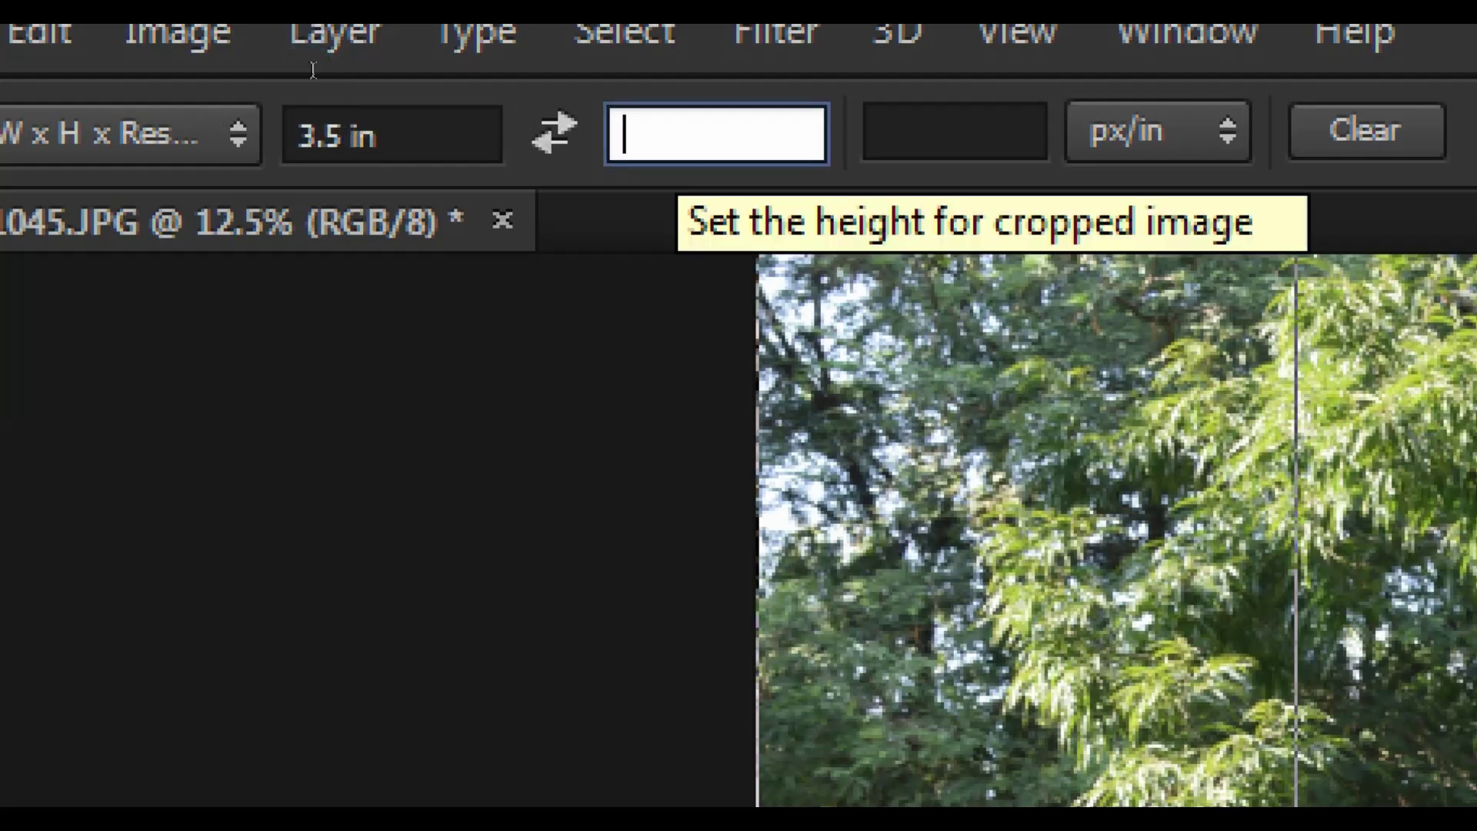
type("5in")
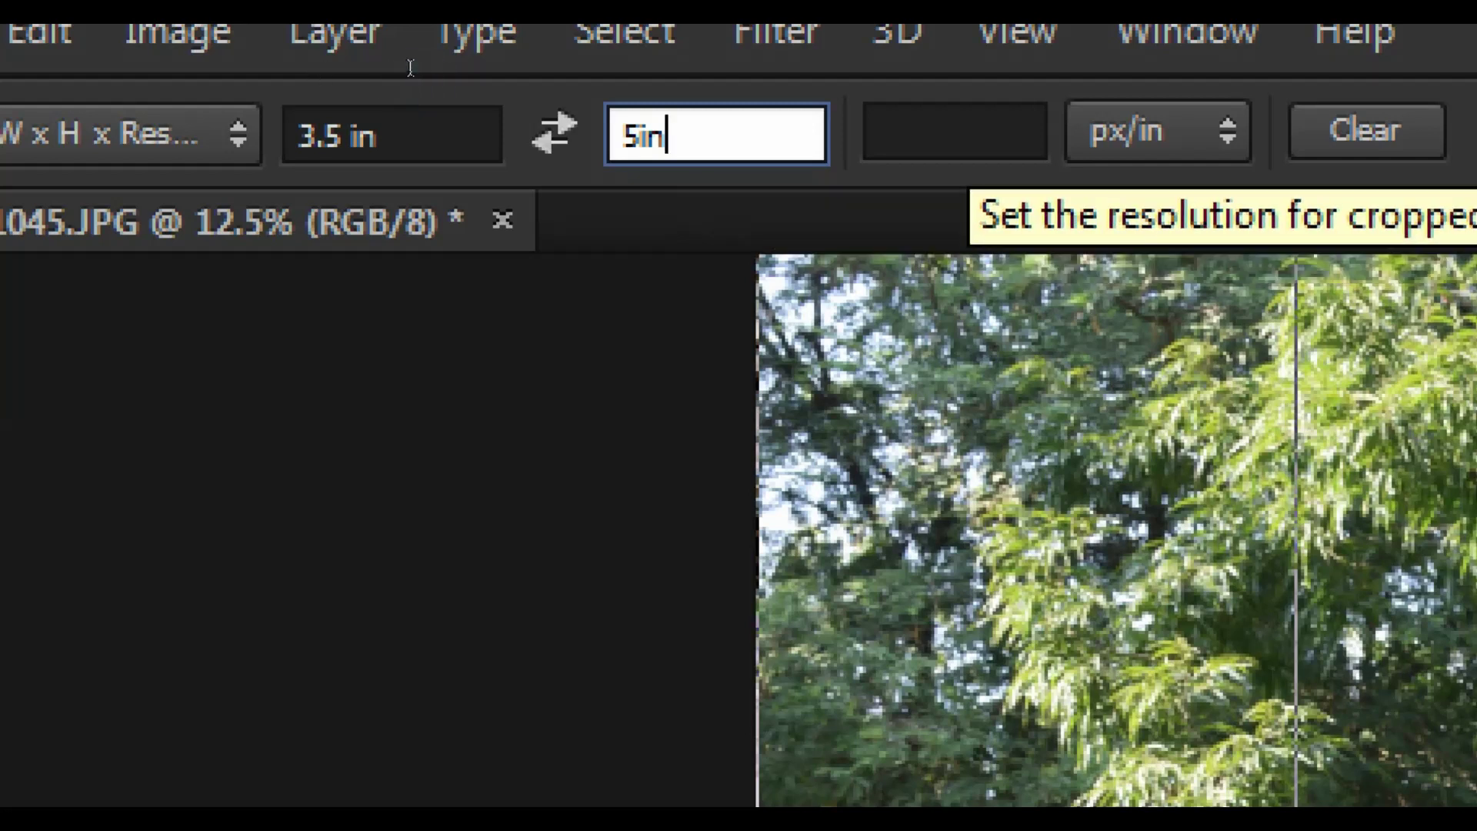
key("Tab")
type("300")
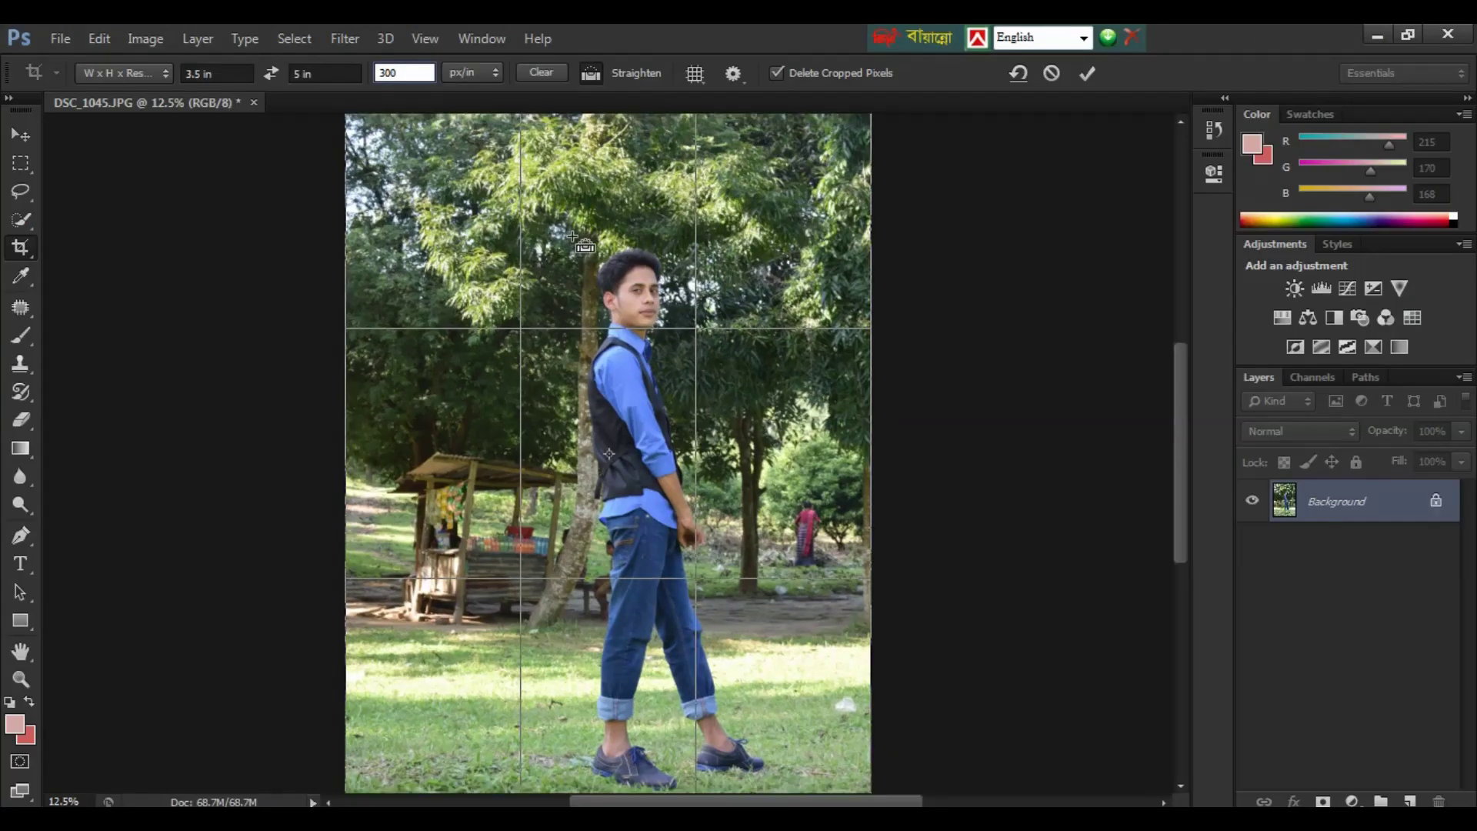
key("ctrl+minus")
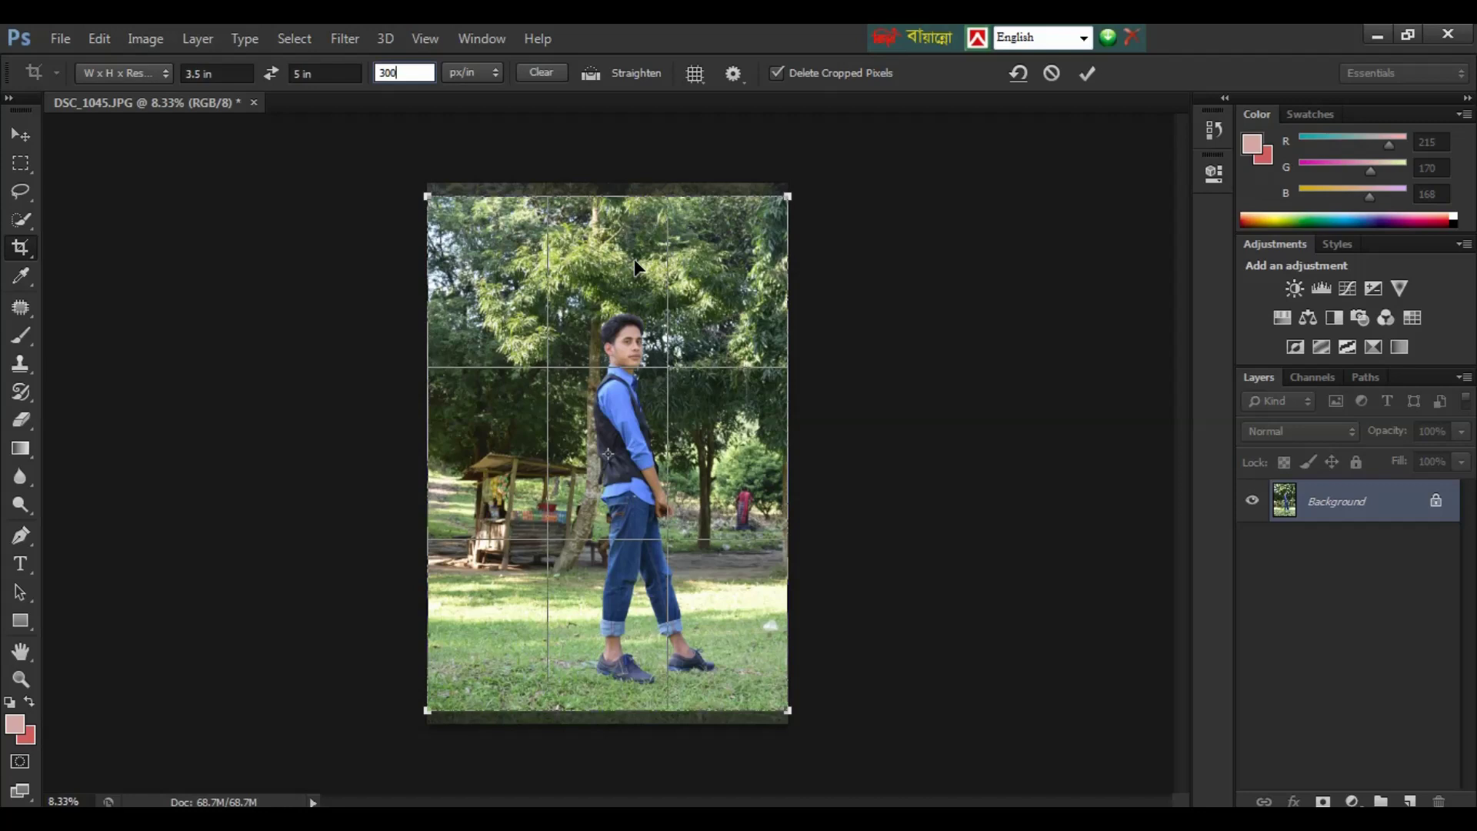
Shrink the crop frame from its corners and centre it on the man, excluding trees and grass.
key("ctrl+plus")
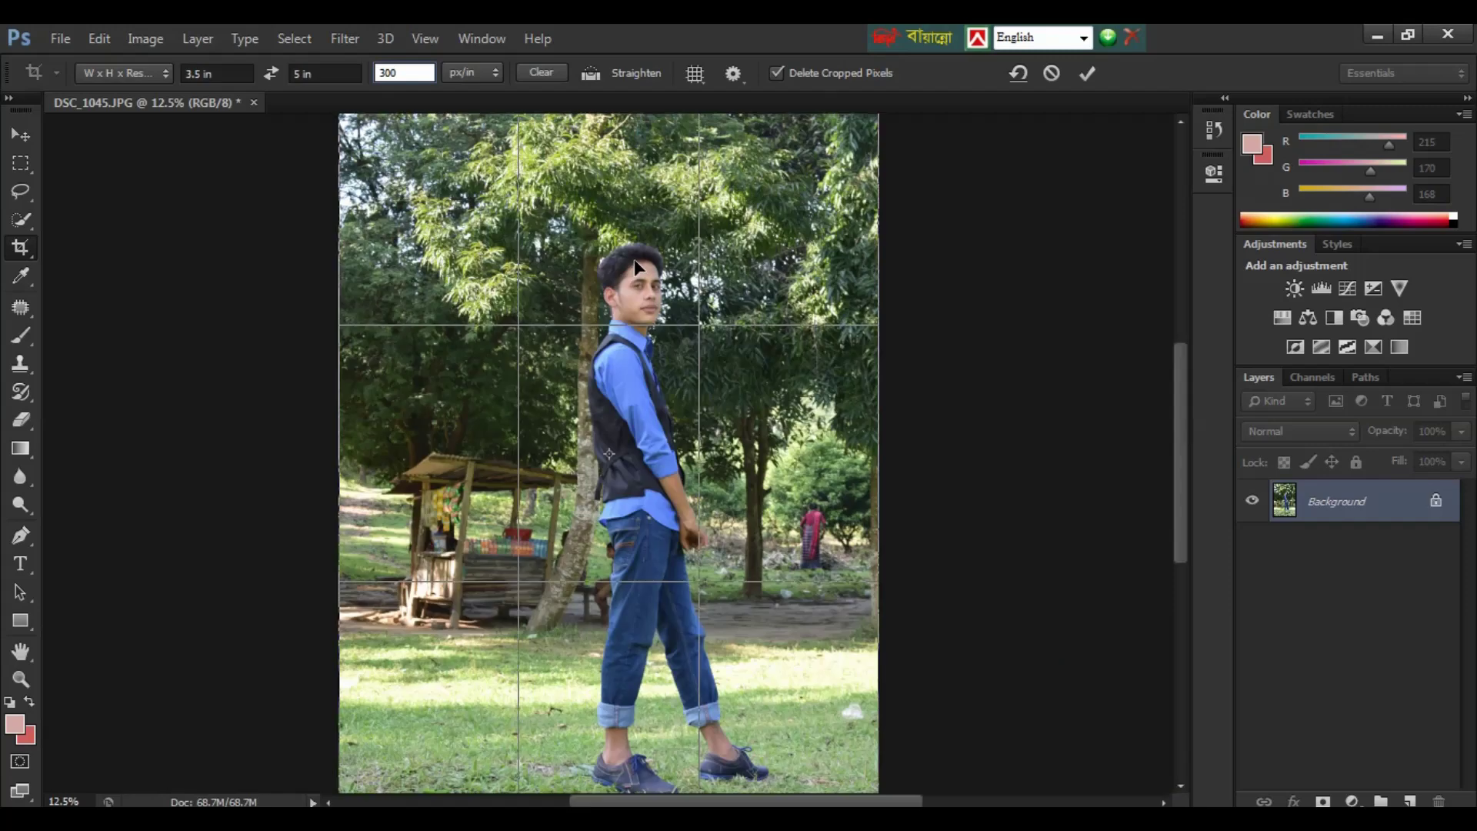
key("ctrl+minus")
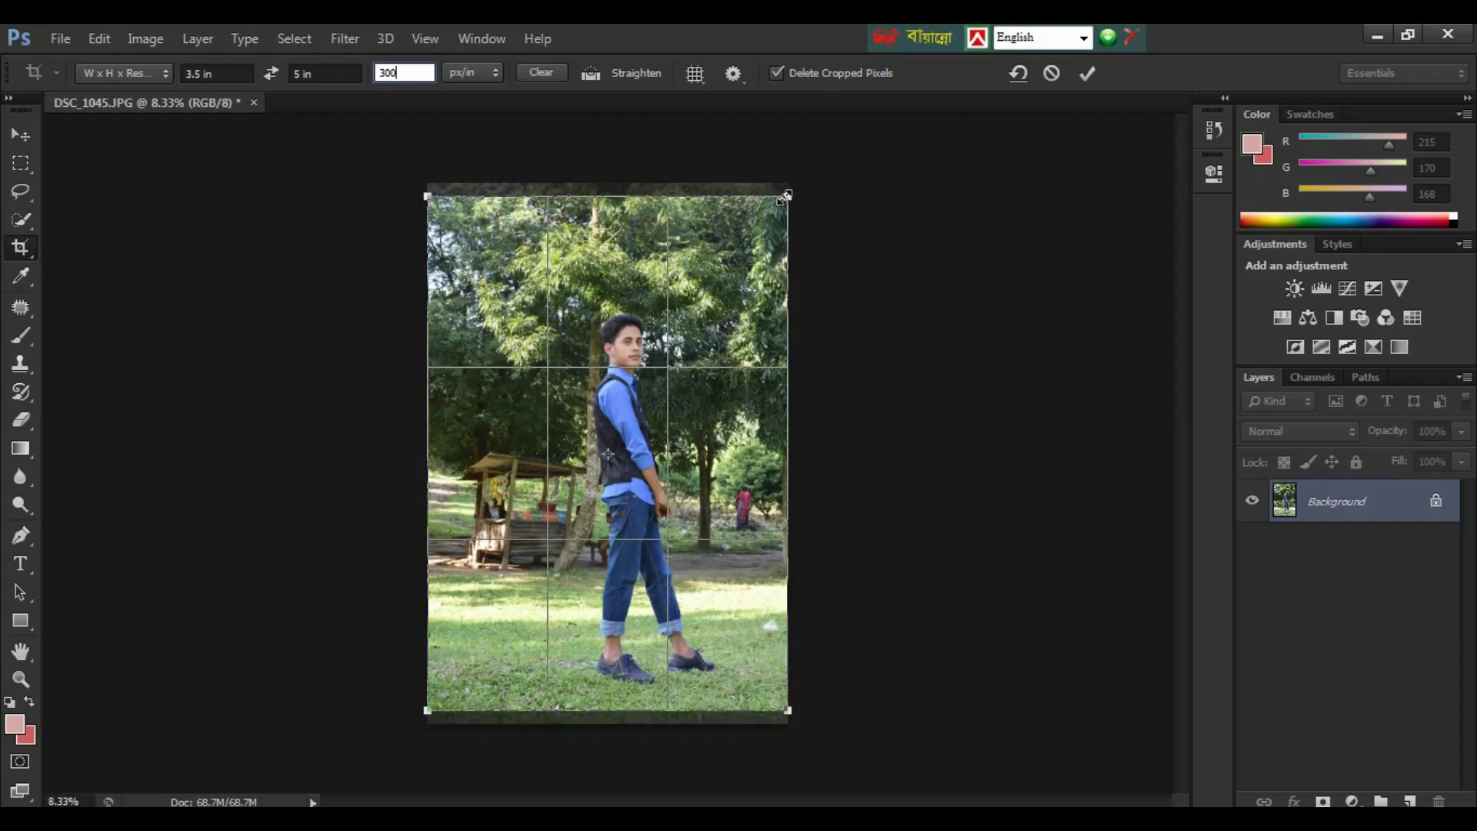
left_click_drag(785, 197, 697, 302)
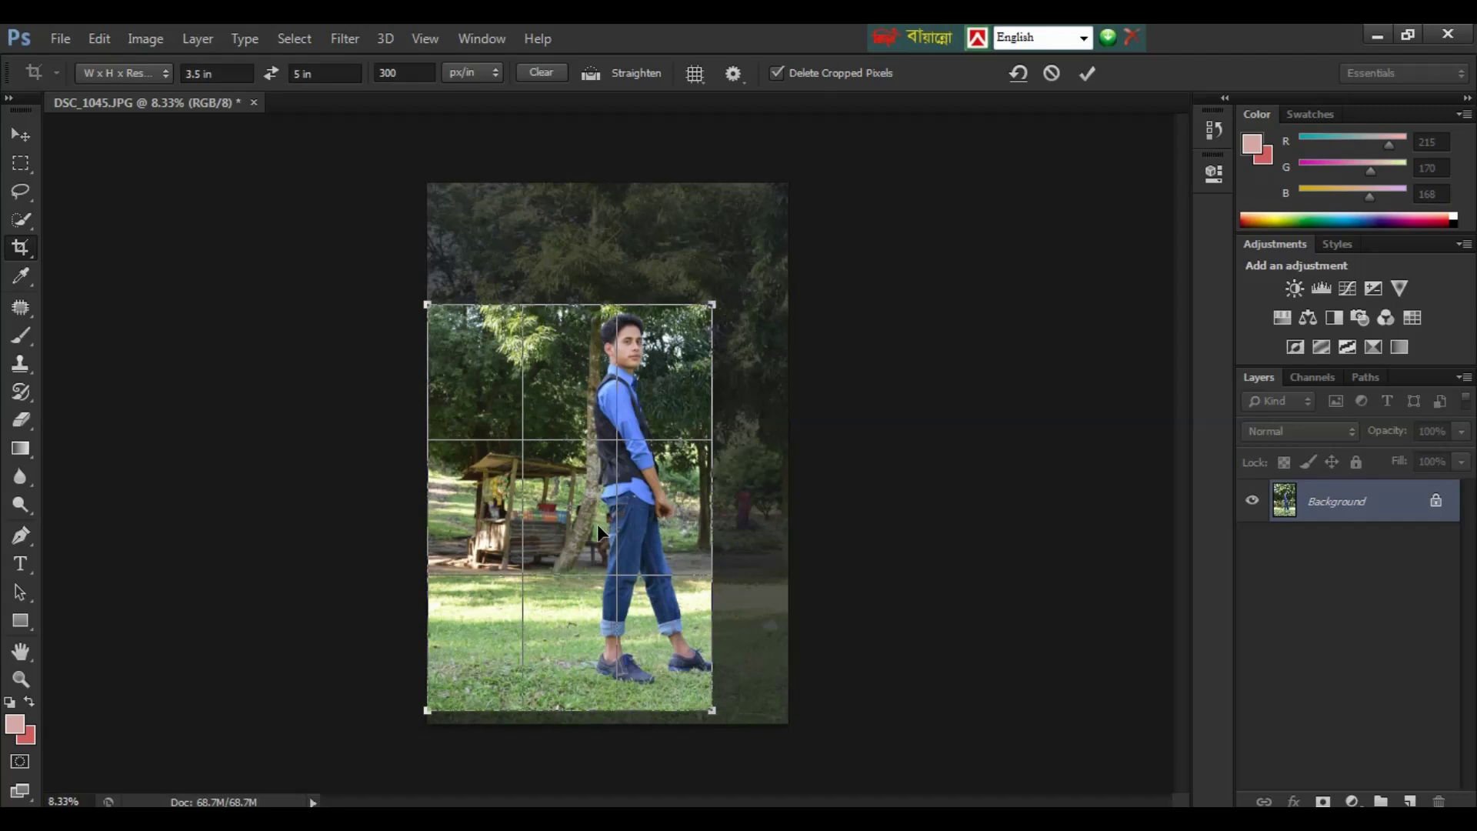
left_click_drag(597, 524, 655, 514)
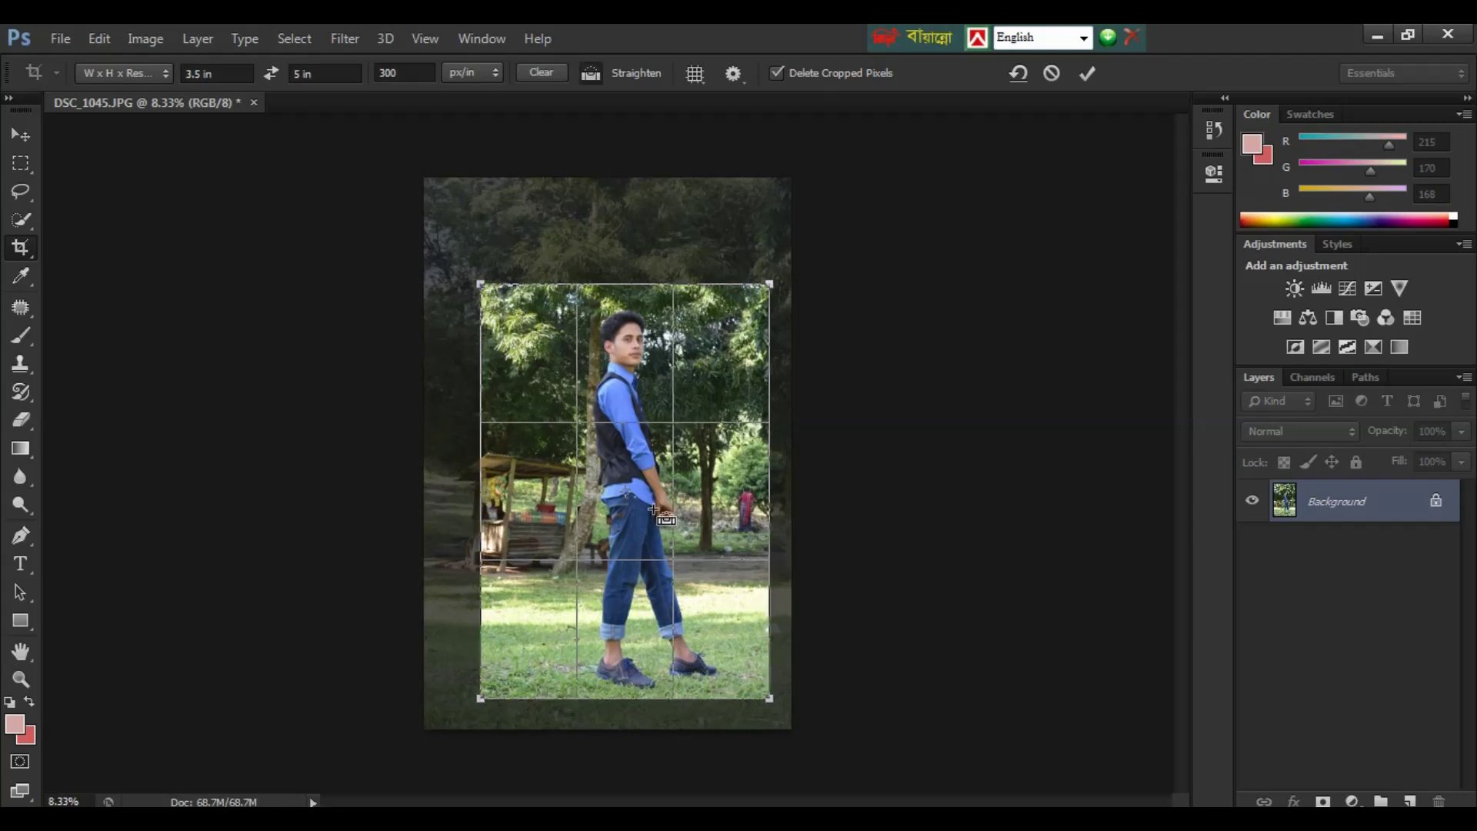
key("ctrl+plus")
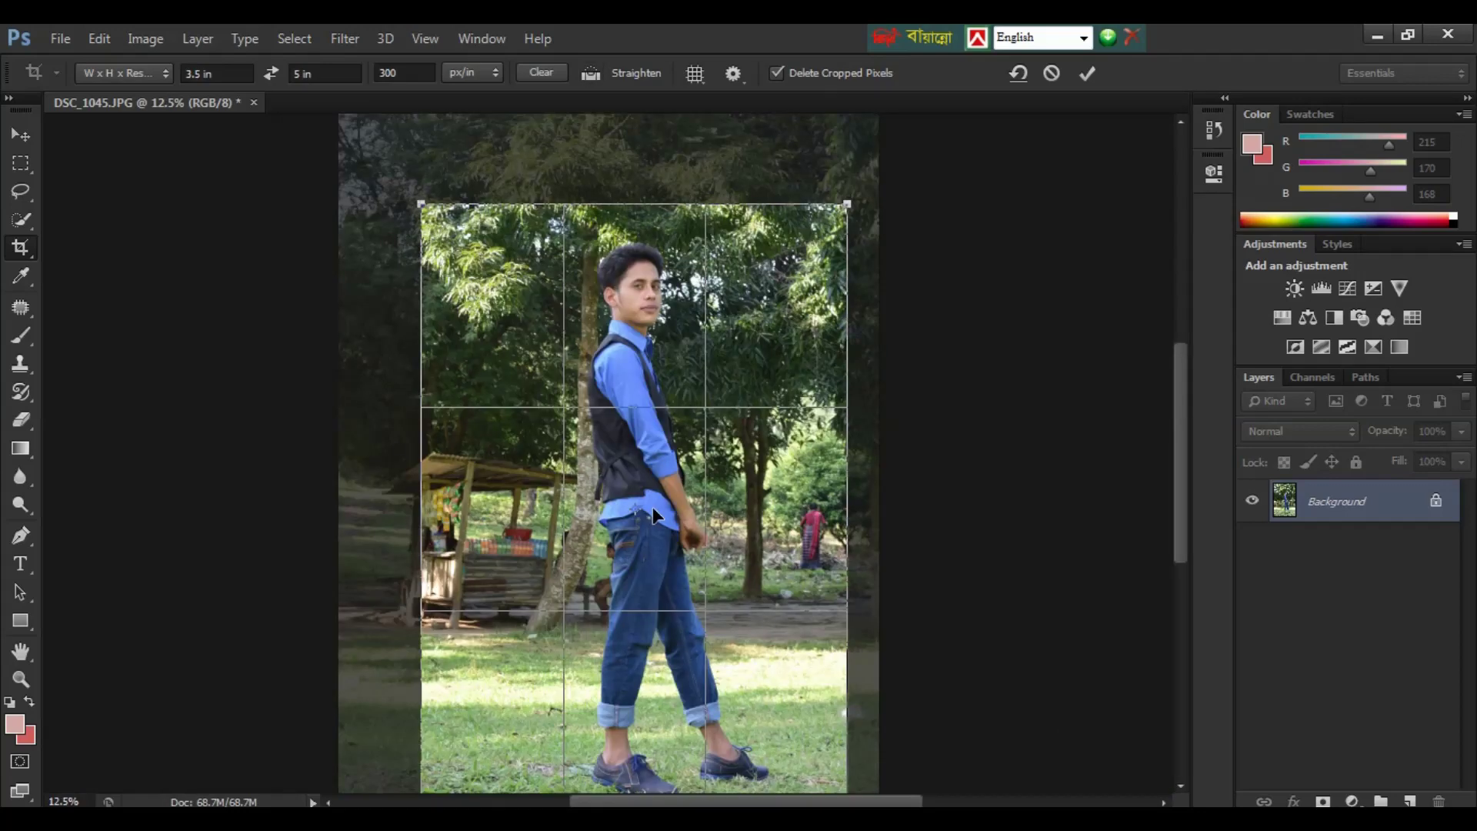
key("ctrl+minus")
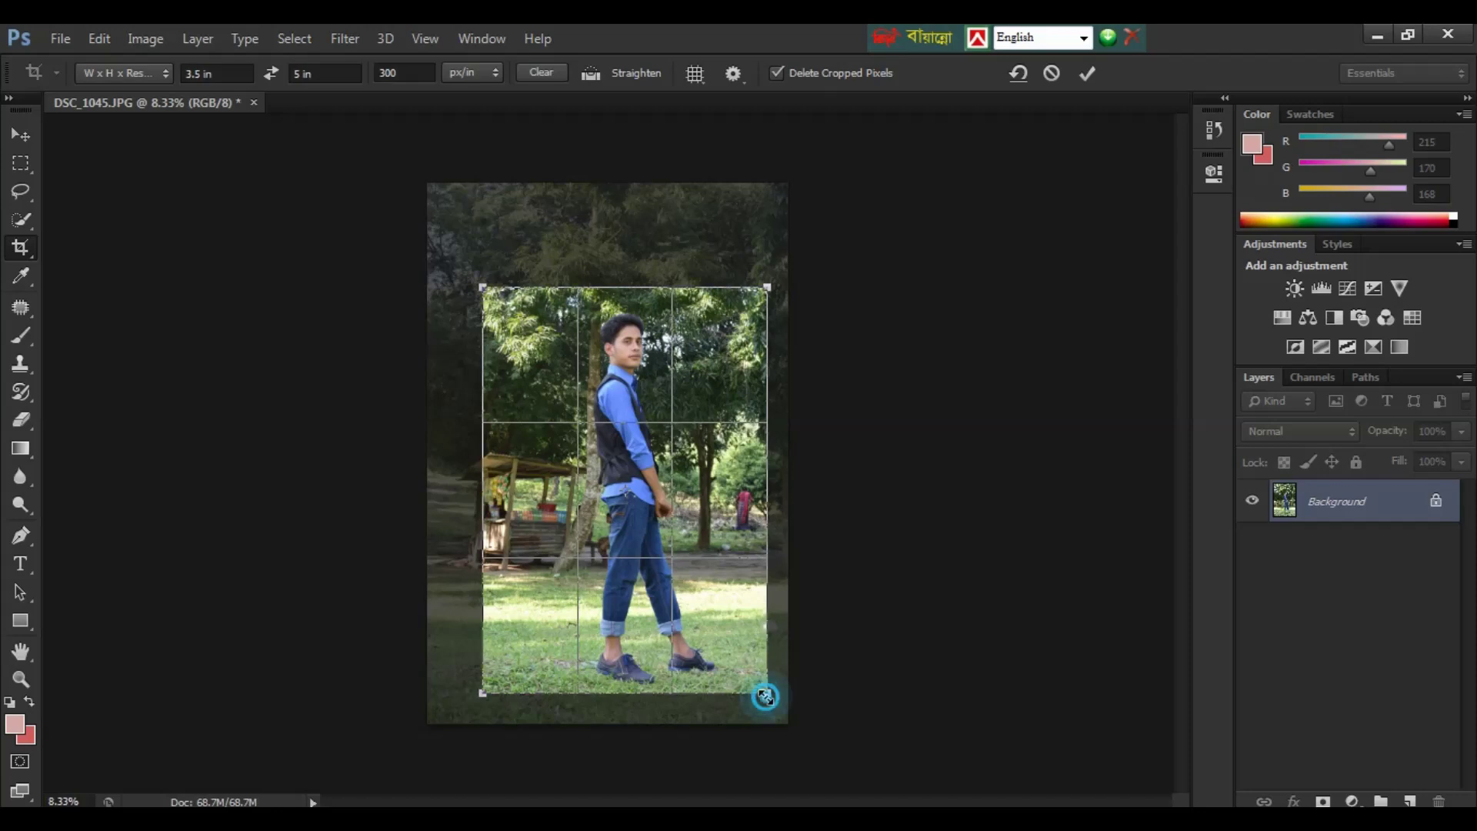
left_click_drag(765, 697, 681, 475)
left_click_drag(618, 437, 666, 428)
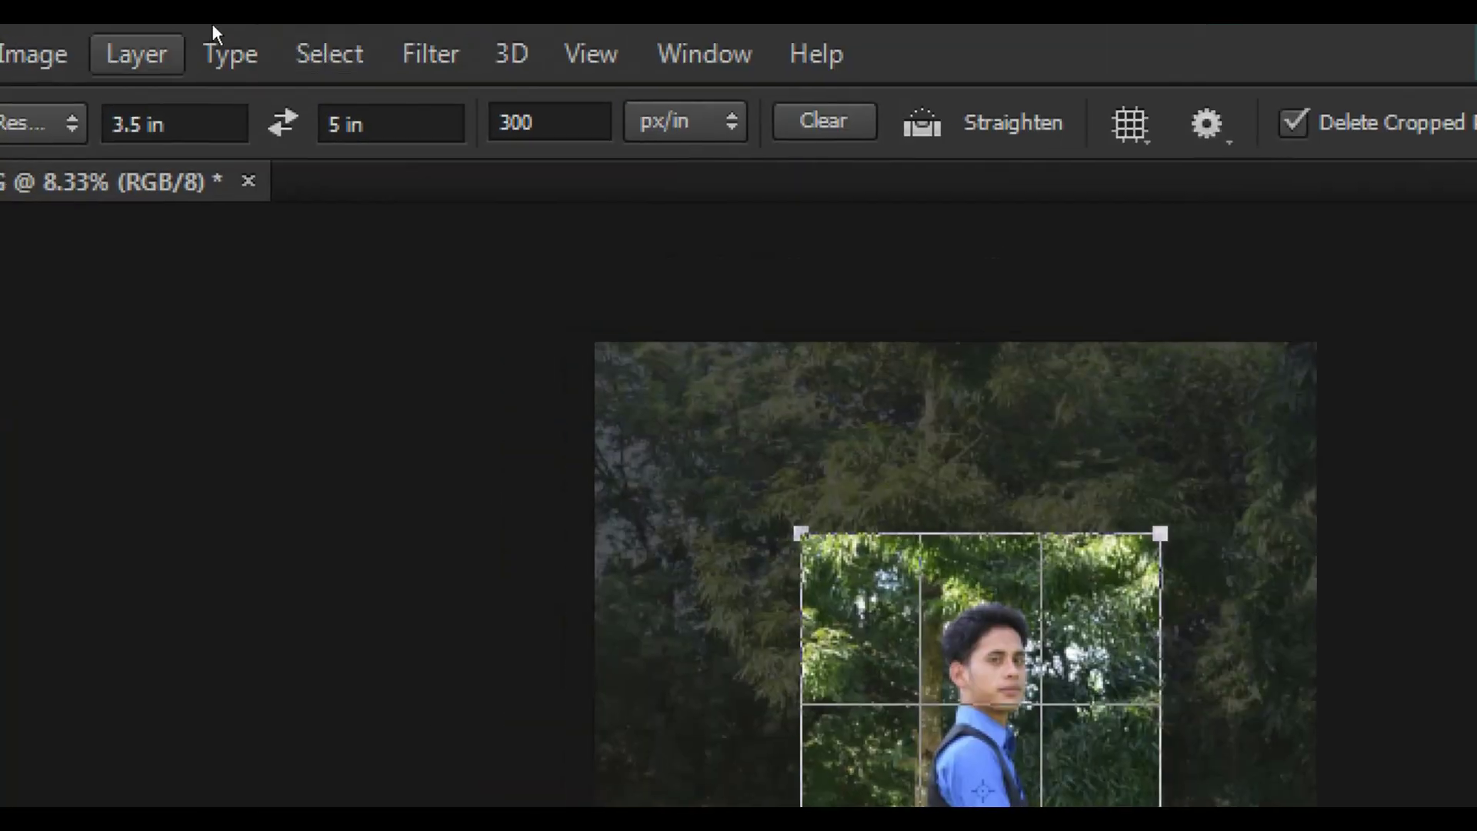
Keep the crop frame in portrait orientation, lower it slightly, and commit the 3.5 × 5 in crop.
key("x")
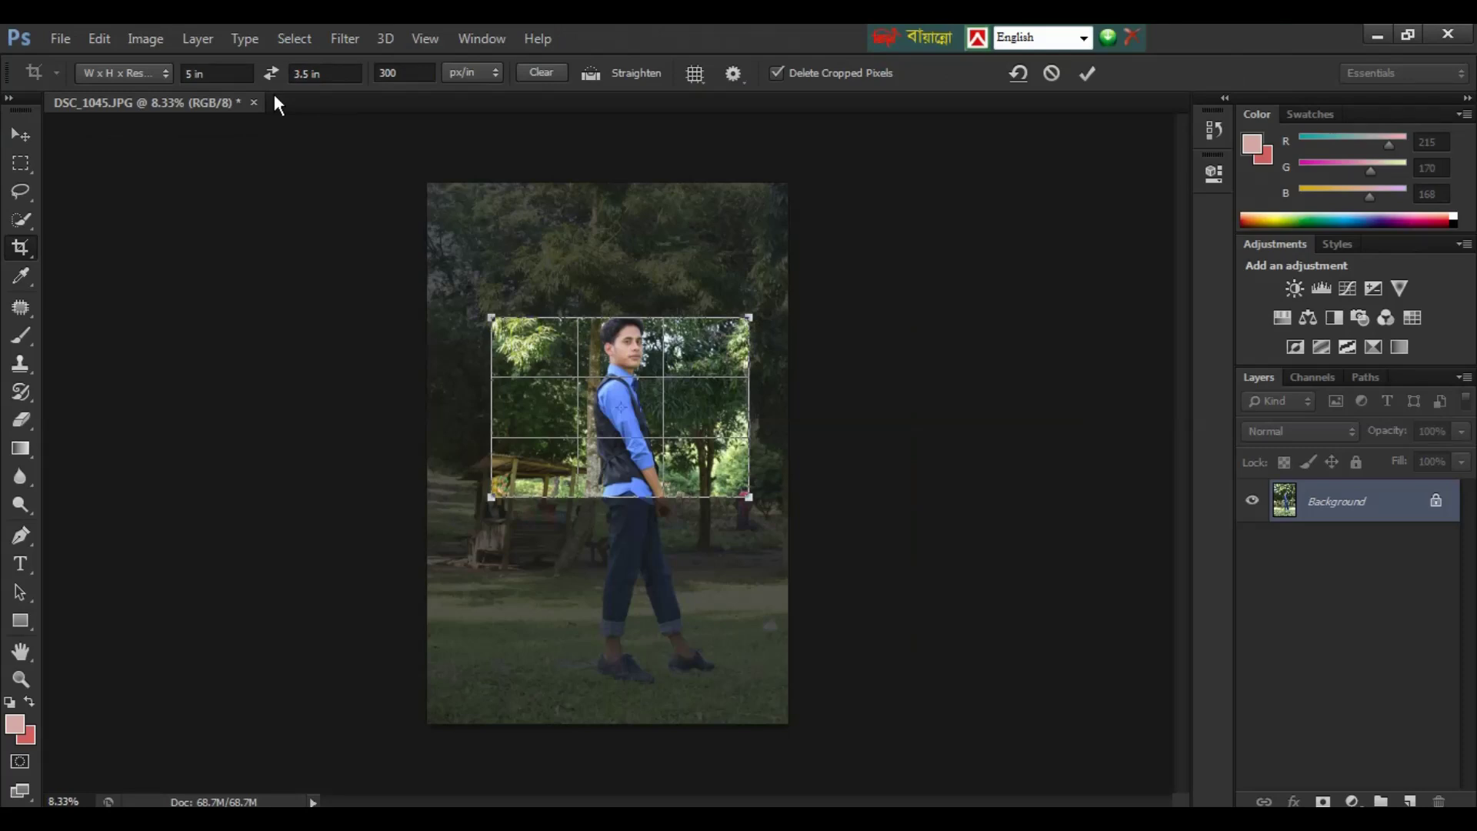
left_click(270, 73)
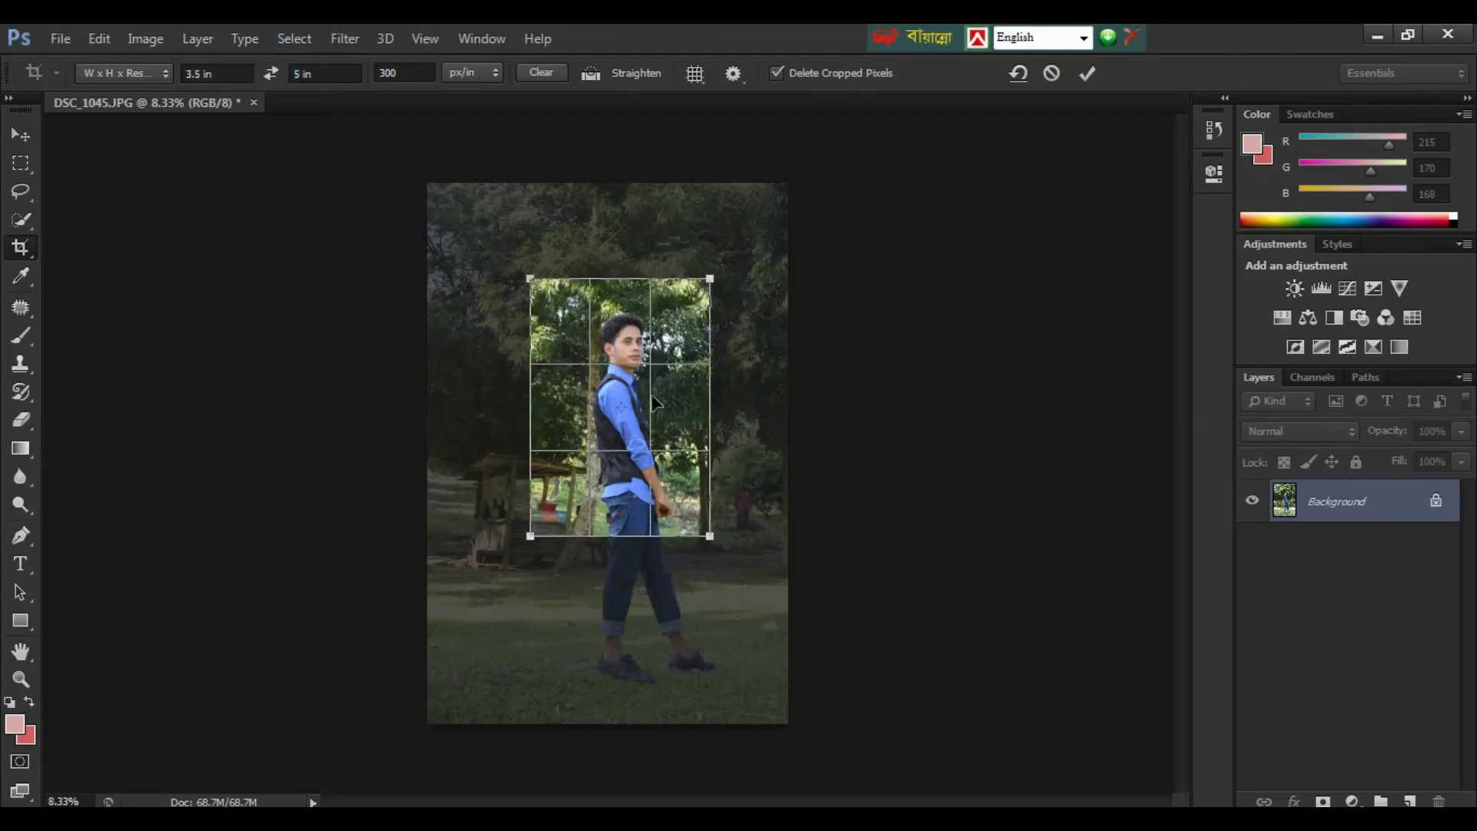
left_click_drag(665, 432, 661, 443)
key("Return")
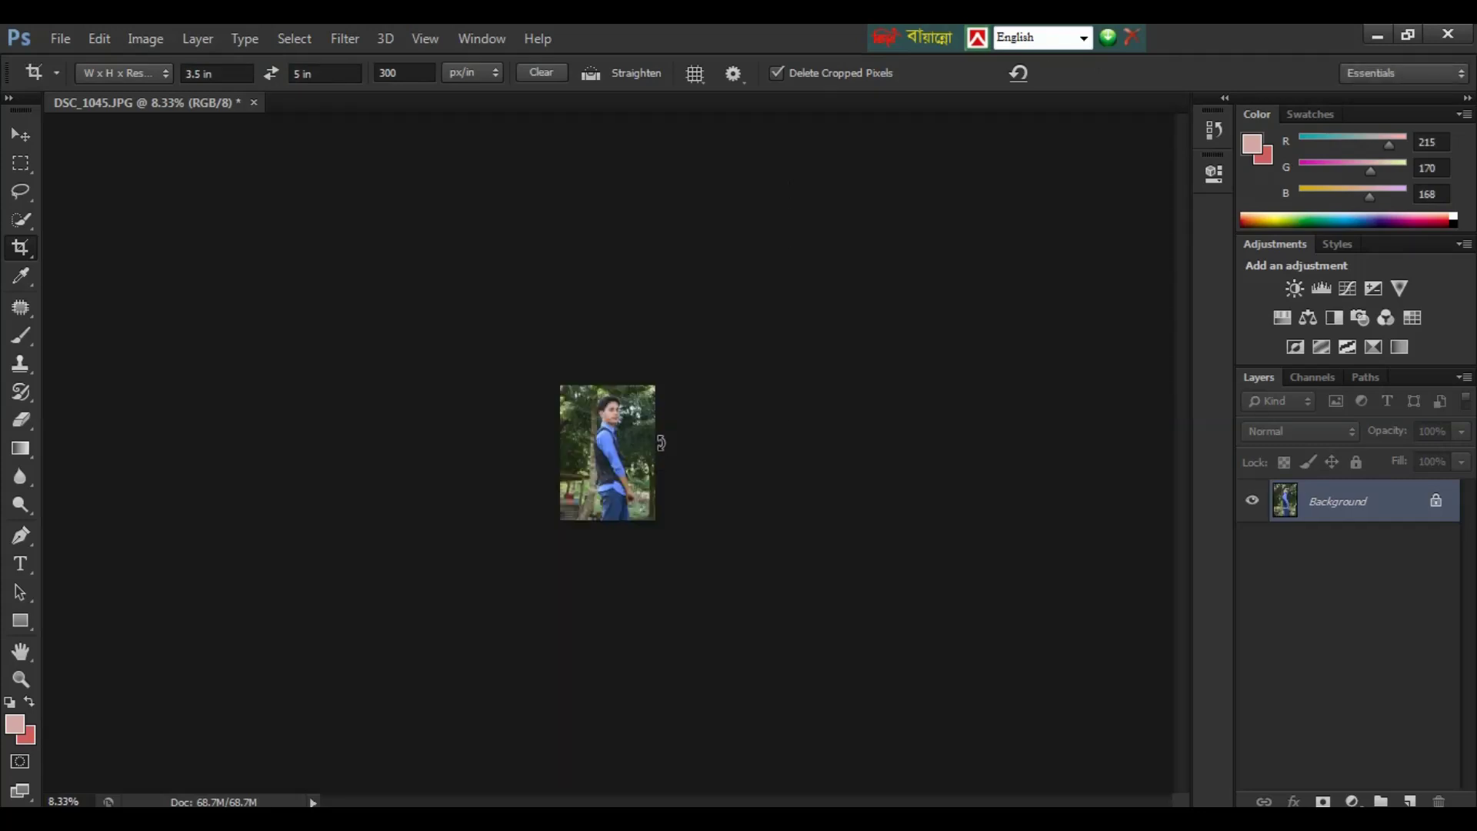
key("ctrl+plus")
key("ctrl+plus")
key("ctrl+plus")
key("v")
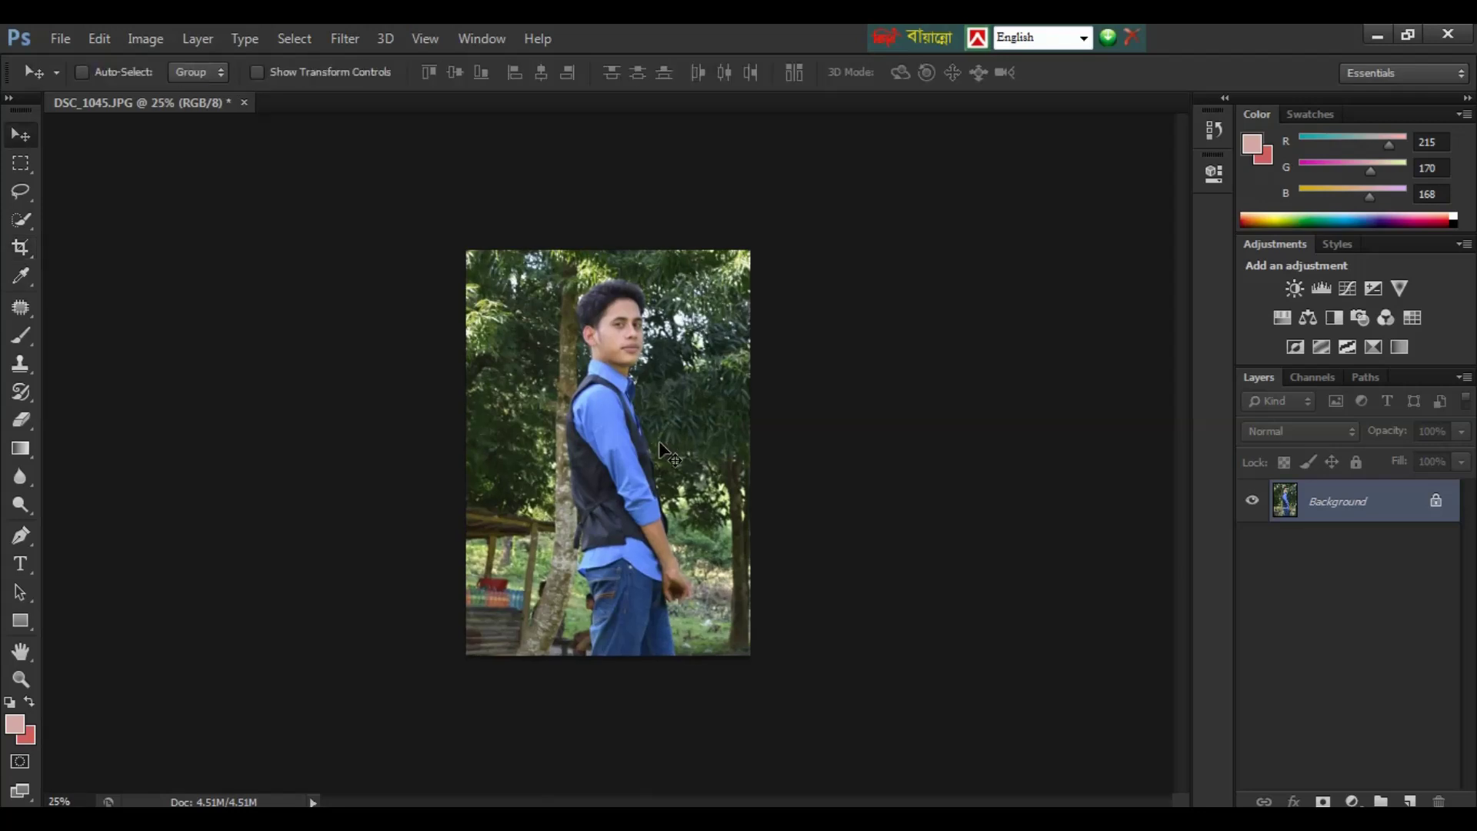
key("ctrl+plus")
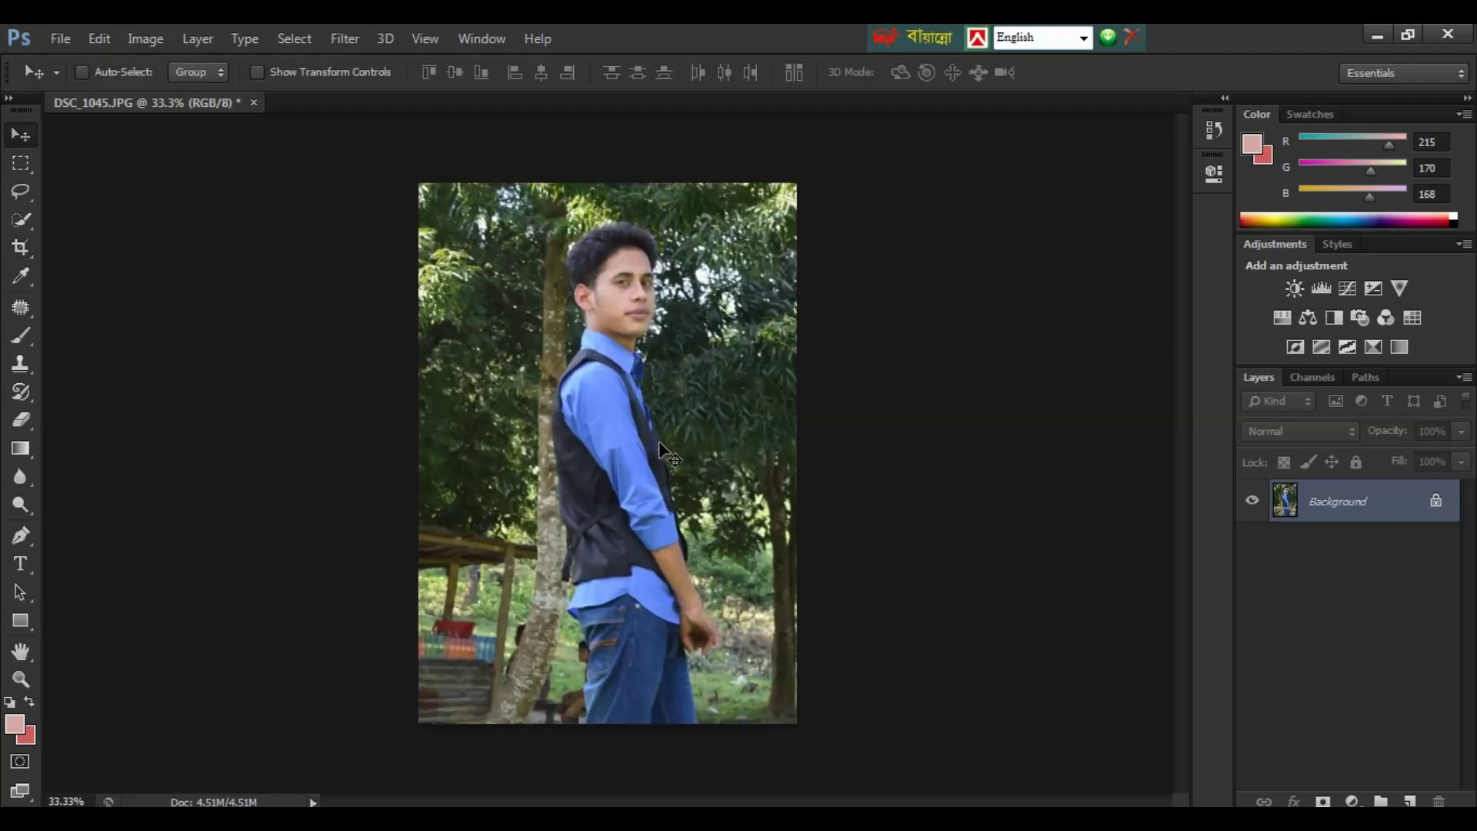
key("ctrl+plus")
key("ctrl+plus")
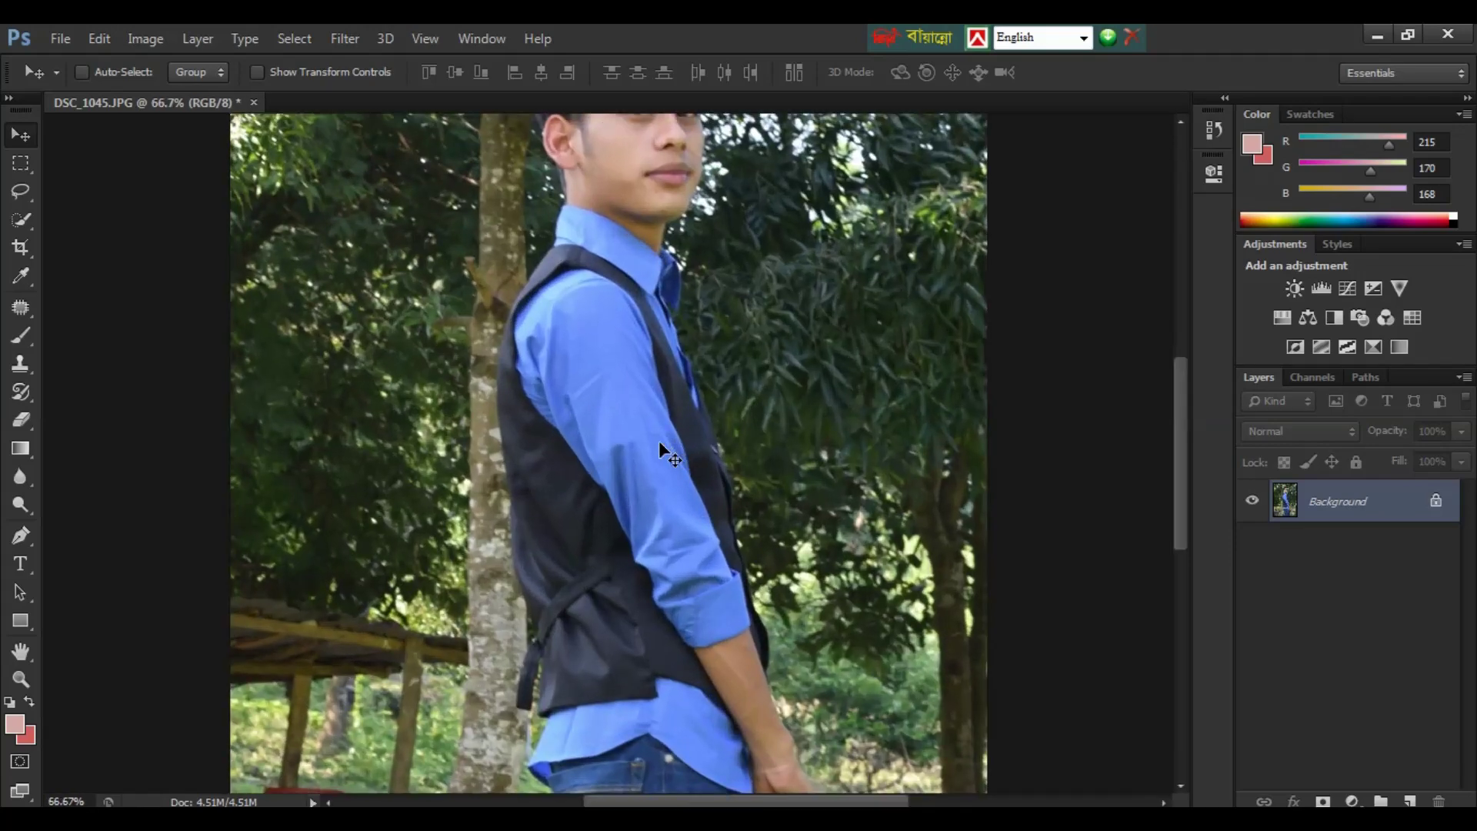
left_click_drag(660, 425, 653, 514)
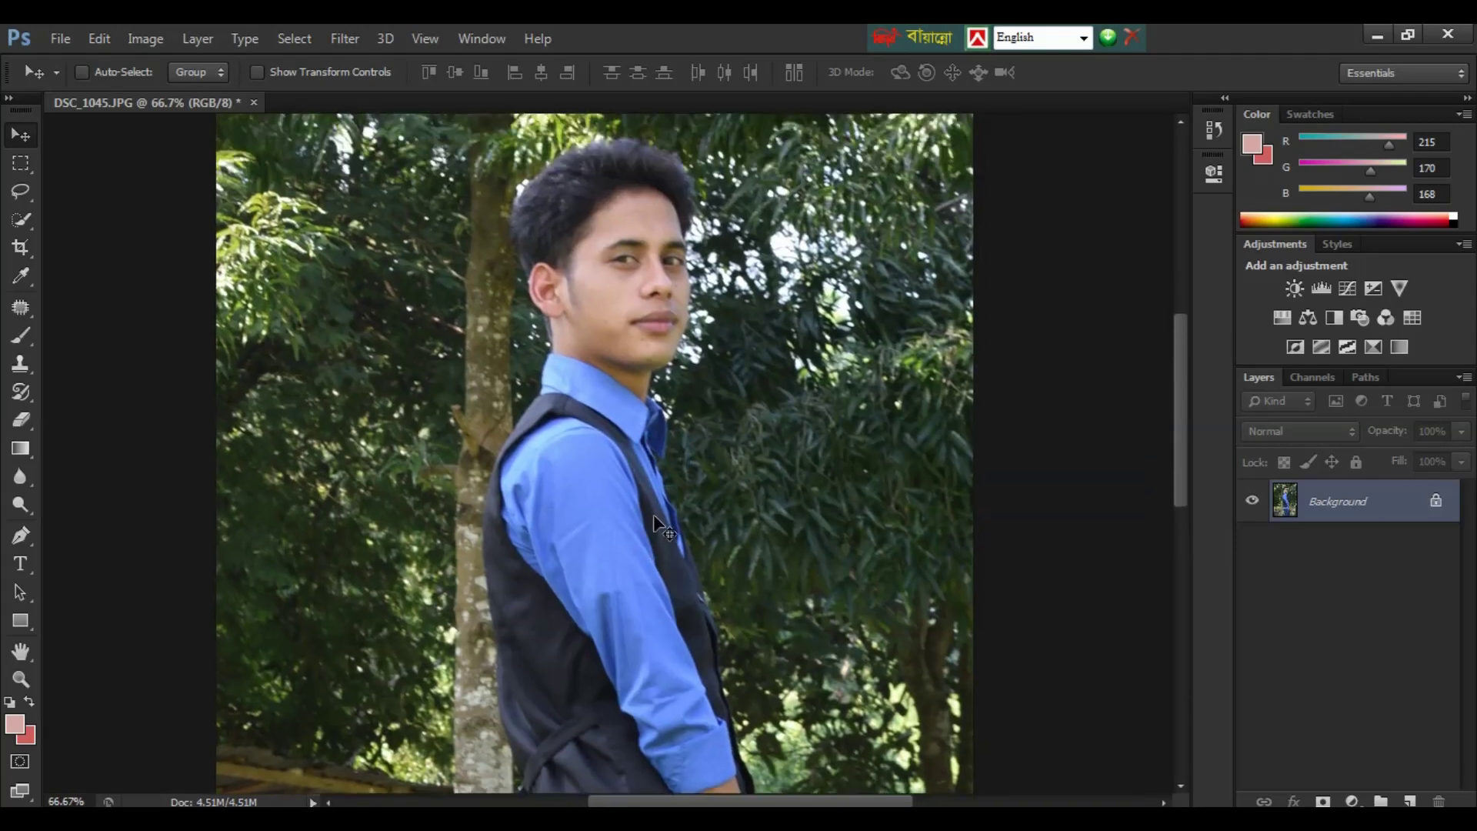
scroll(653, 514, "up", 3)
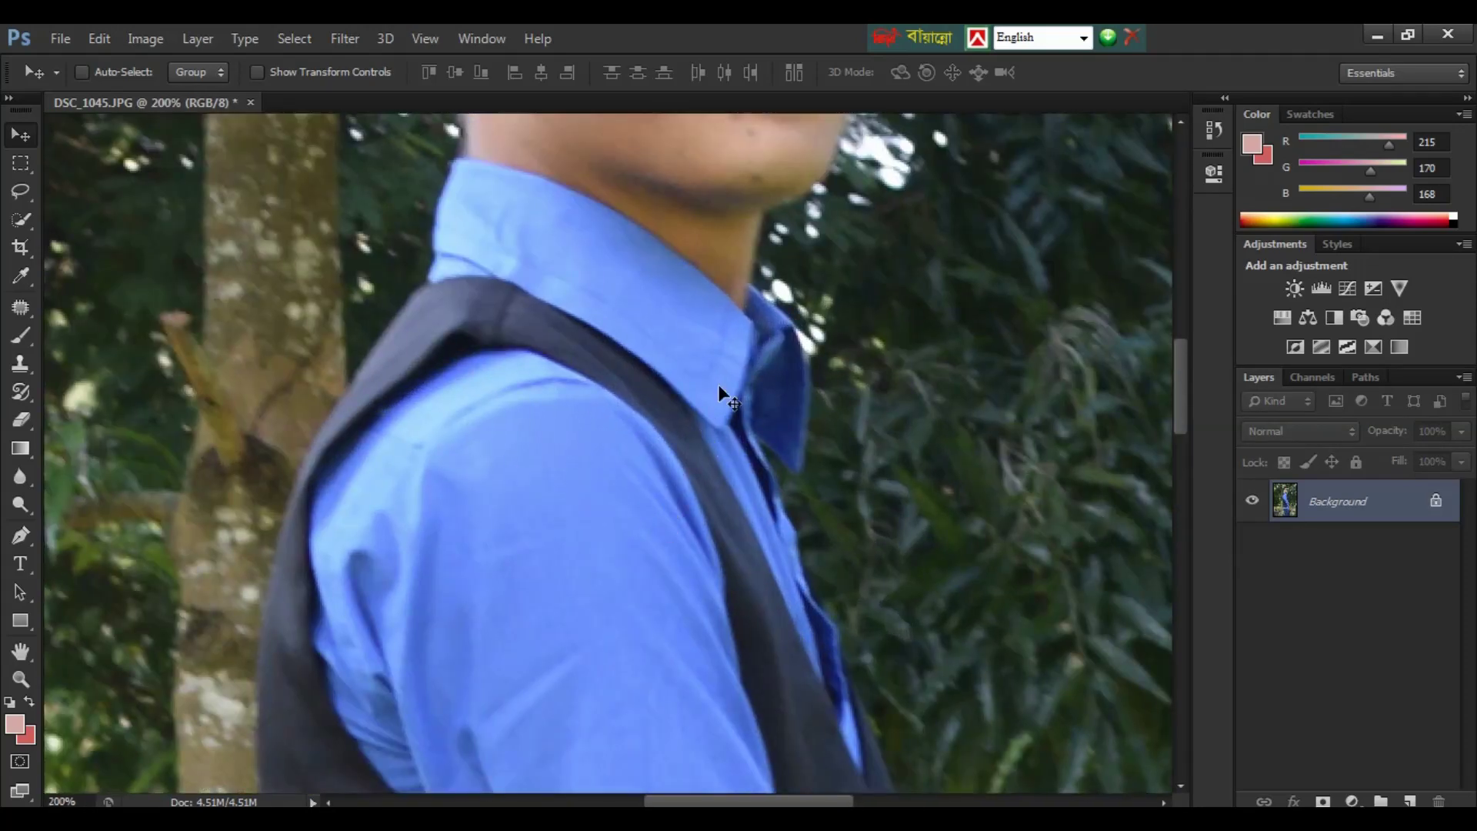
scroll(718, 385, "up", 5)
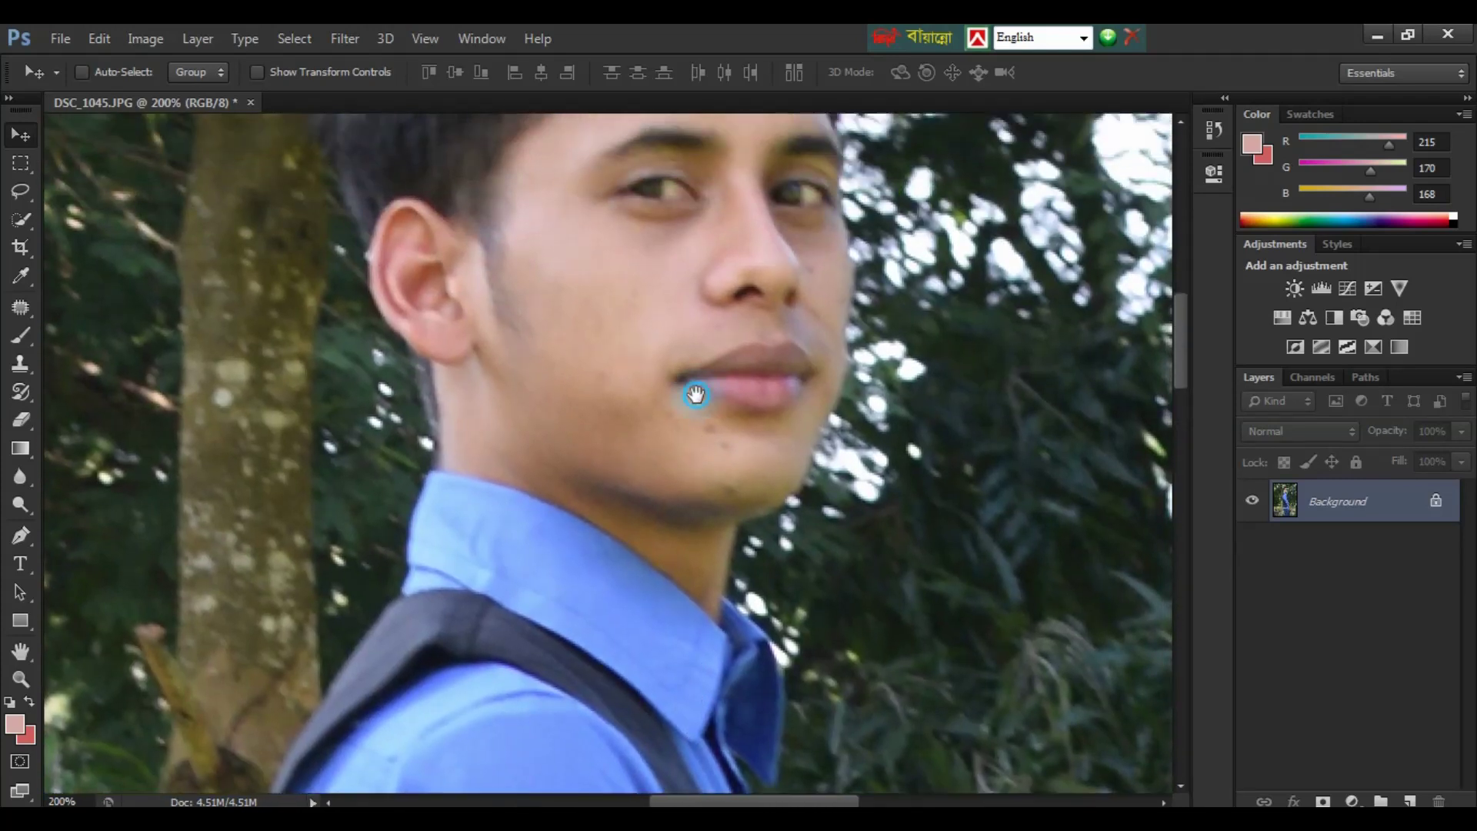
left_click_drag(692, 389, 685, 563)
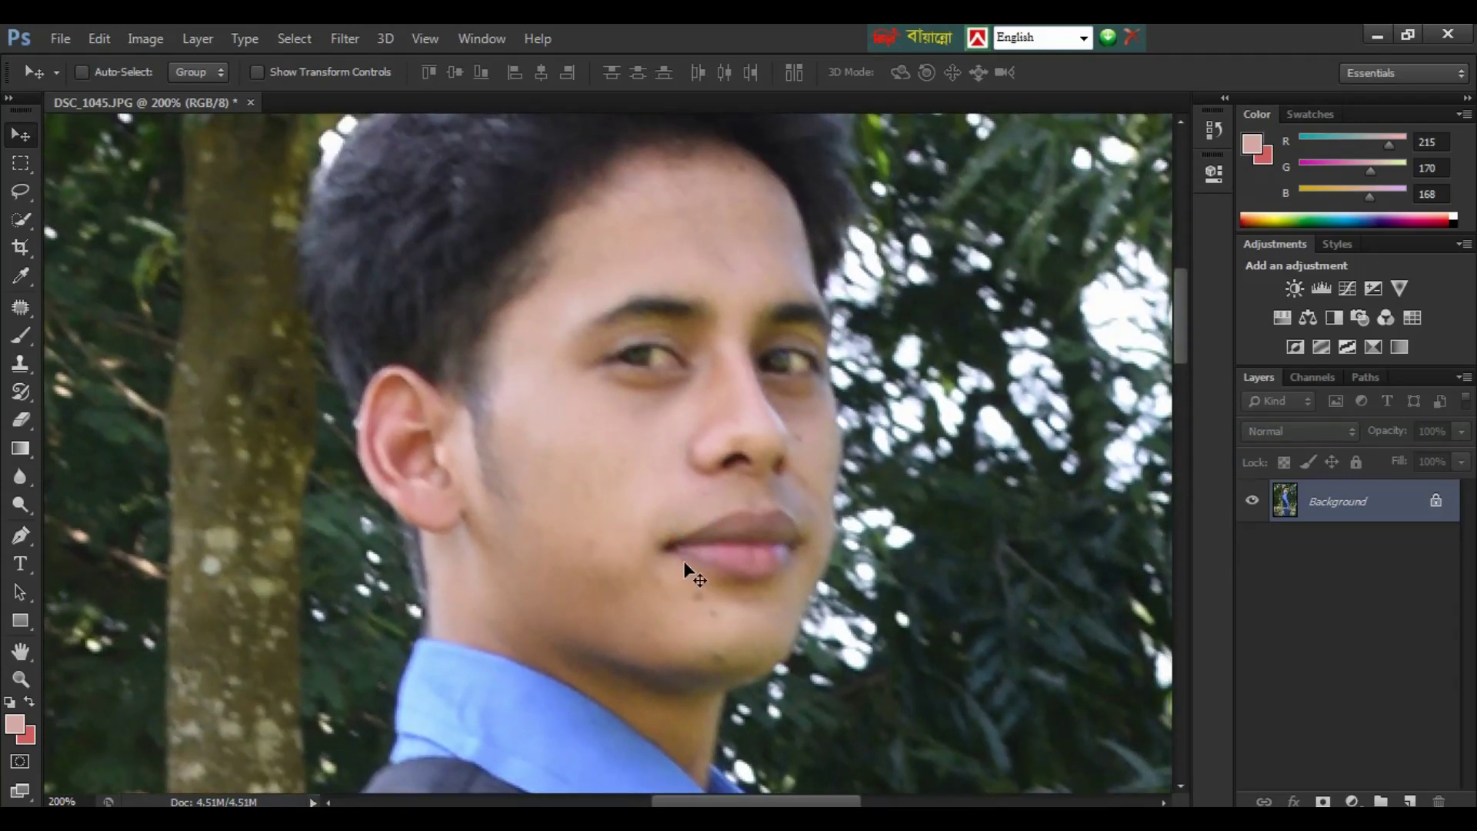
scroll(684, 565, "down", 3)
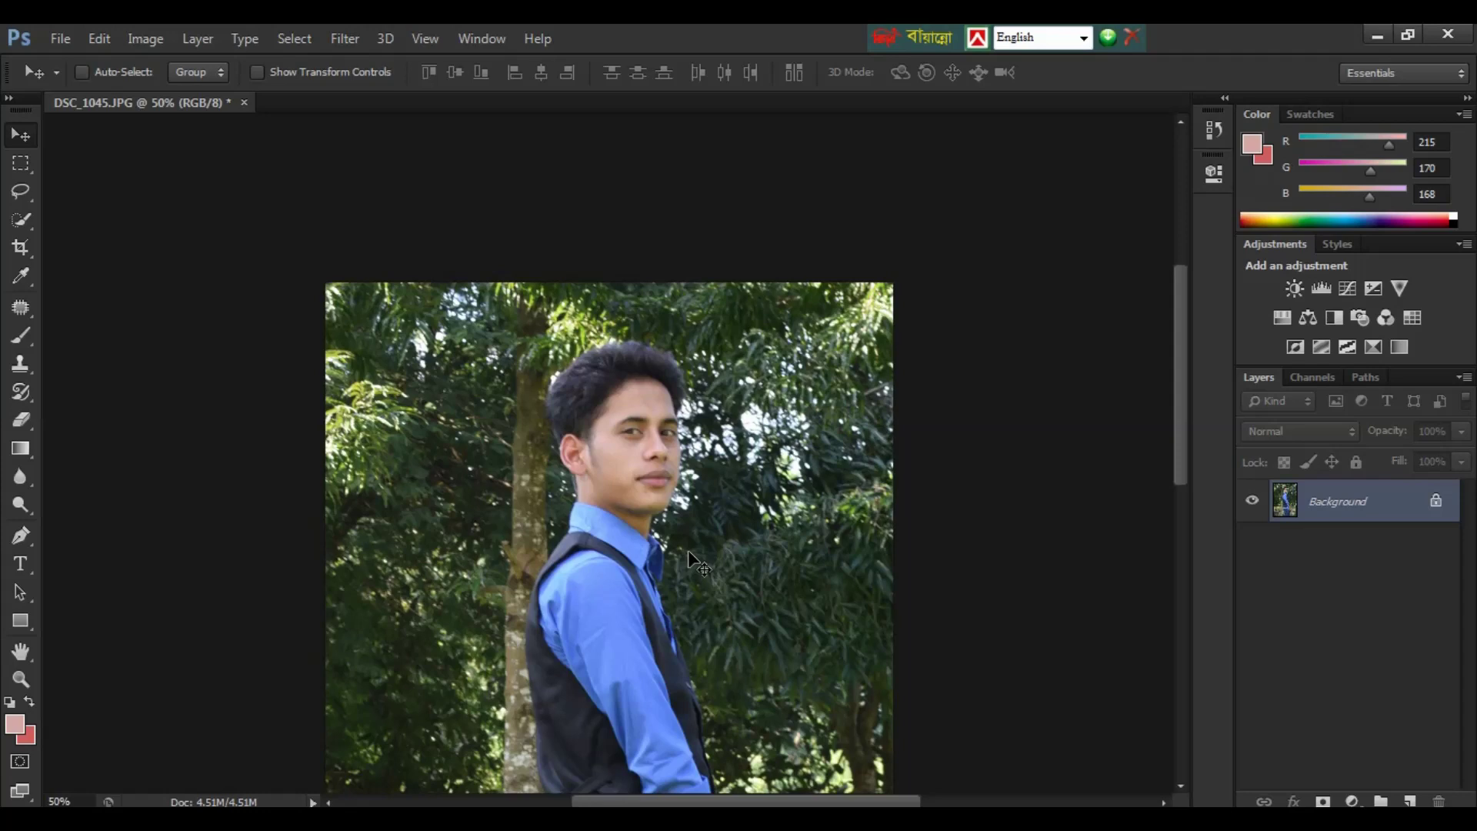
left_click_drag(686, 545, 683, 417)
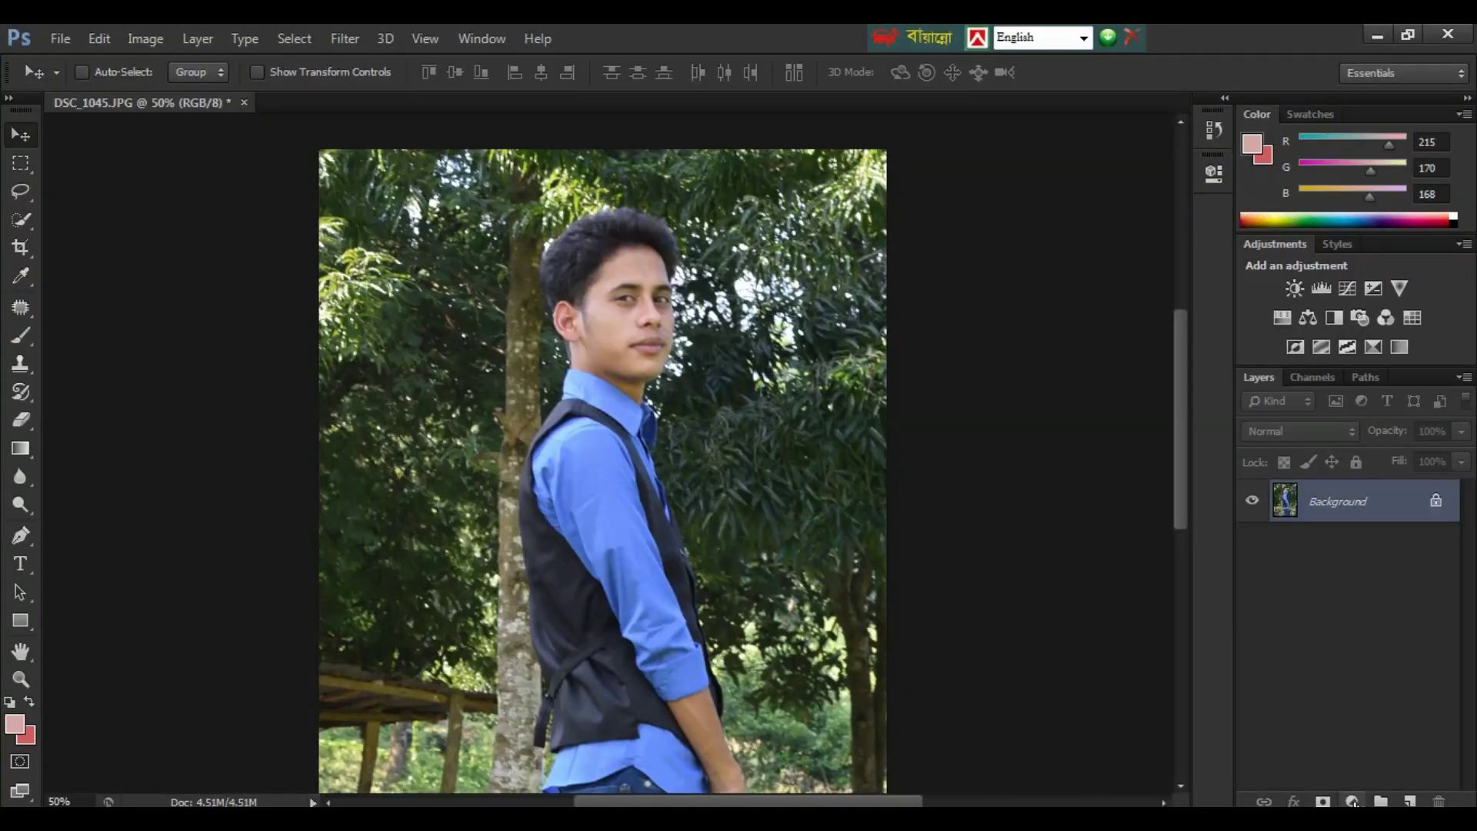
Add a Levels adjustment layer with black input 34 and white input 234.
left_click(1352, 801)
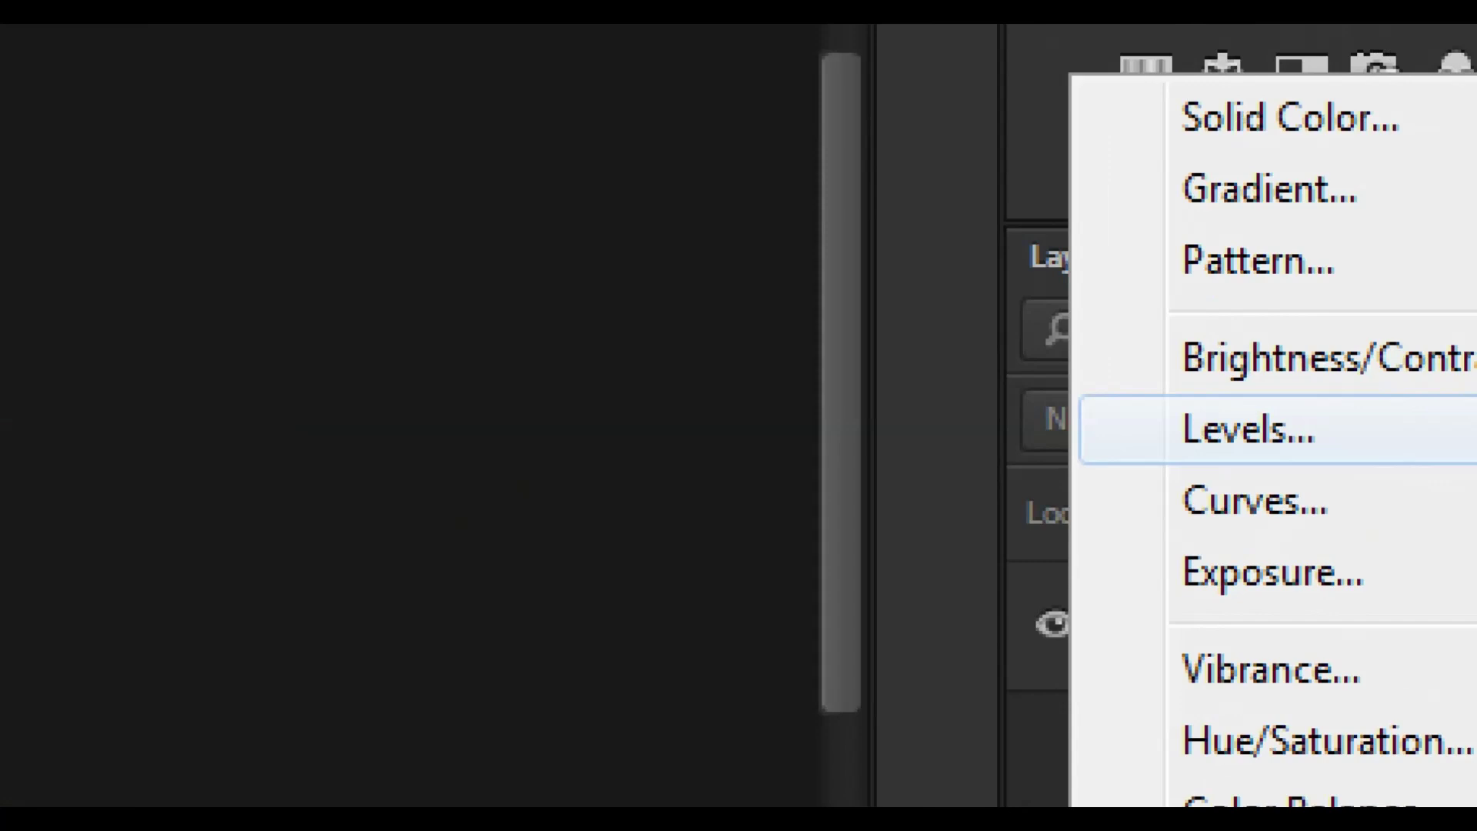
left_click(1343, 435)
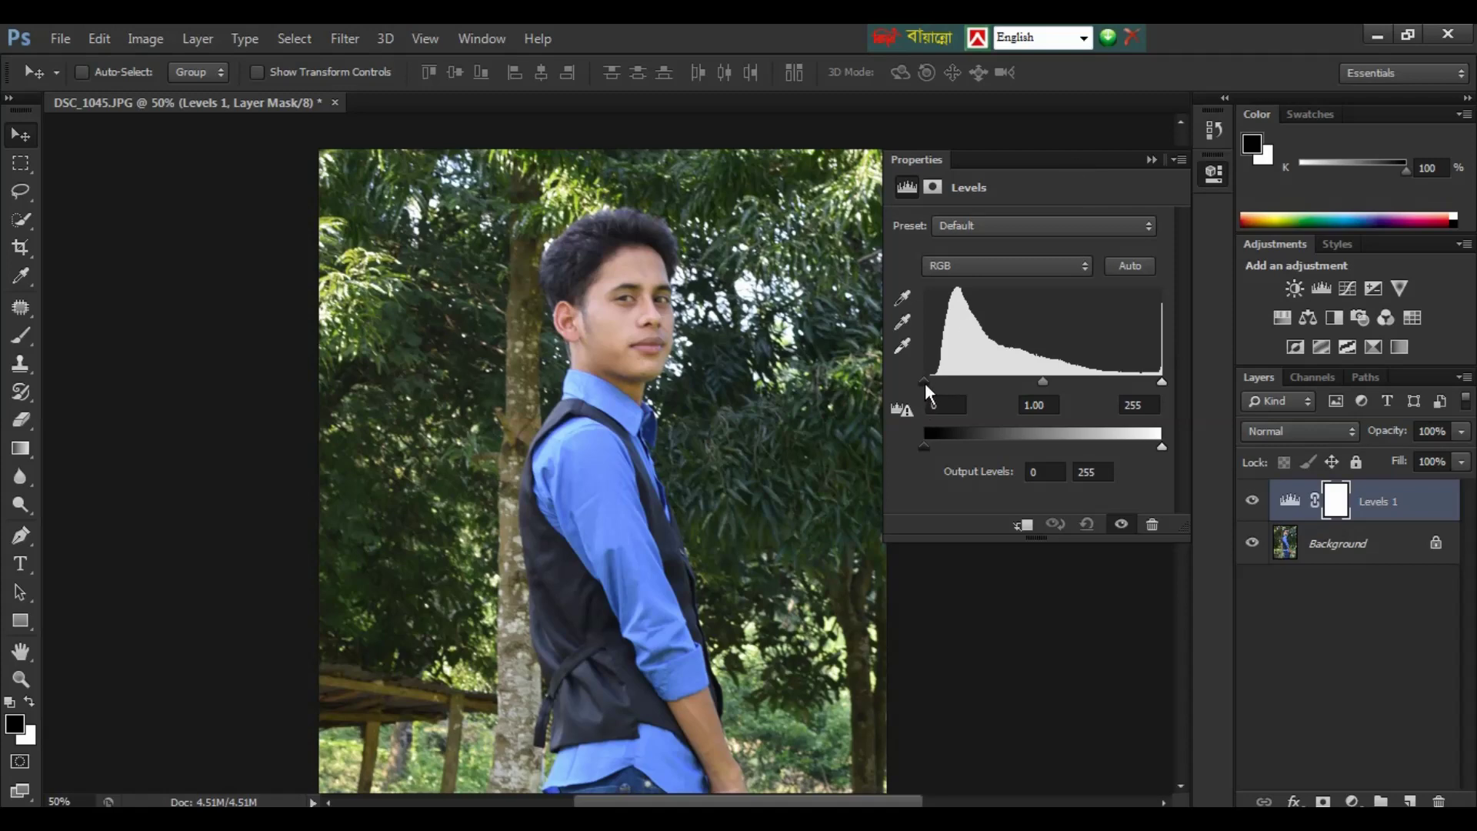
left_click_drag(925, 382, 956, 384)
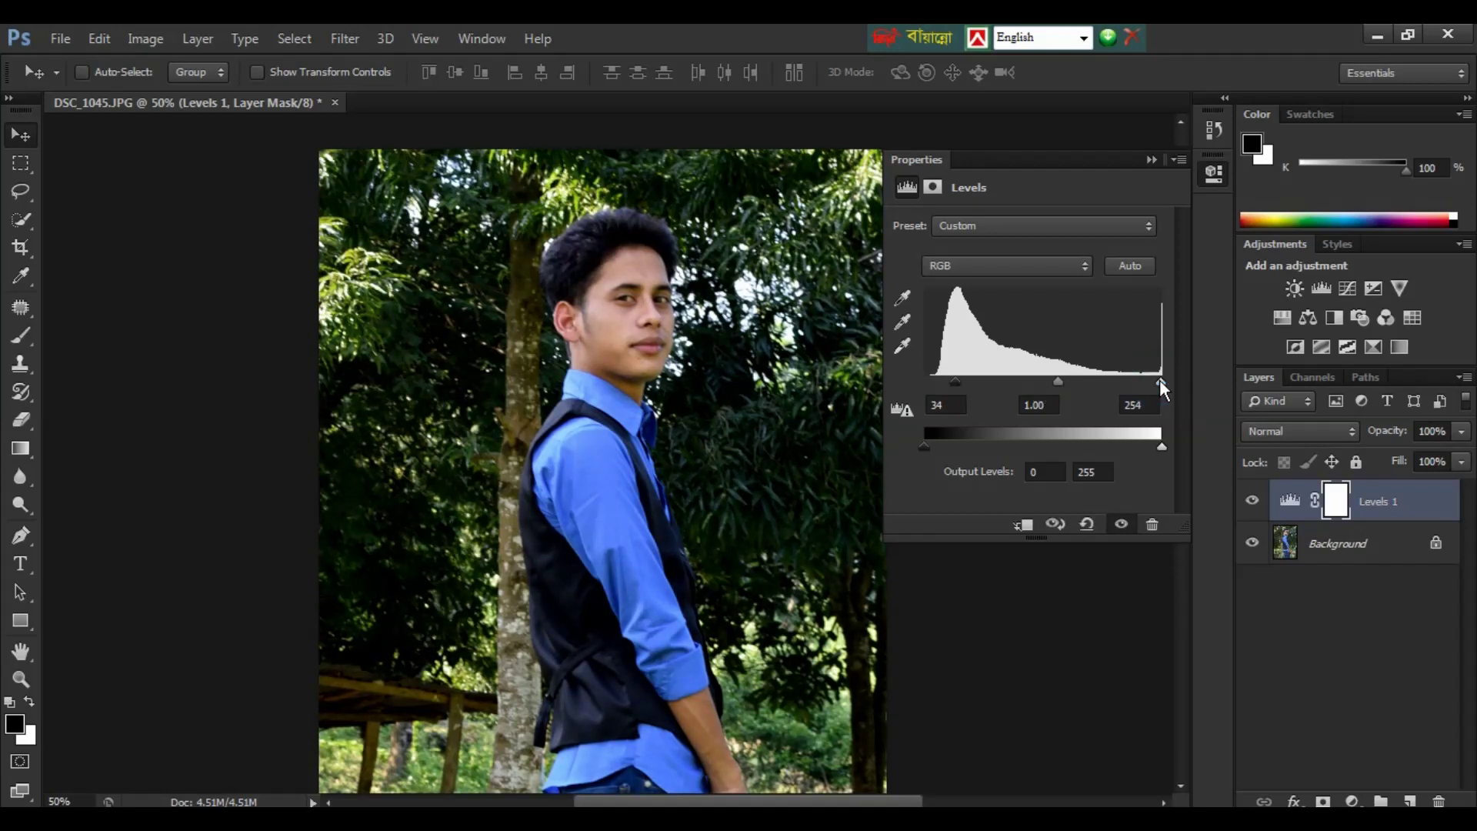
left_click_drag(1161, 381, 1149, 381)
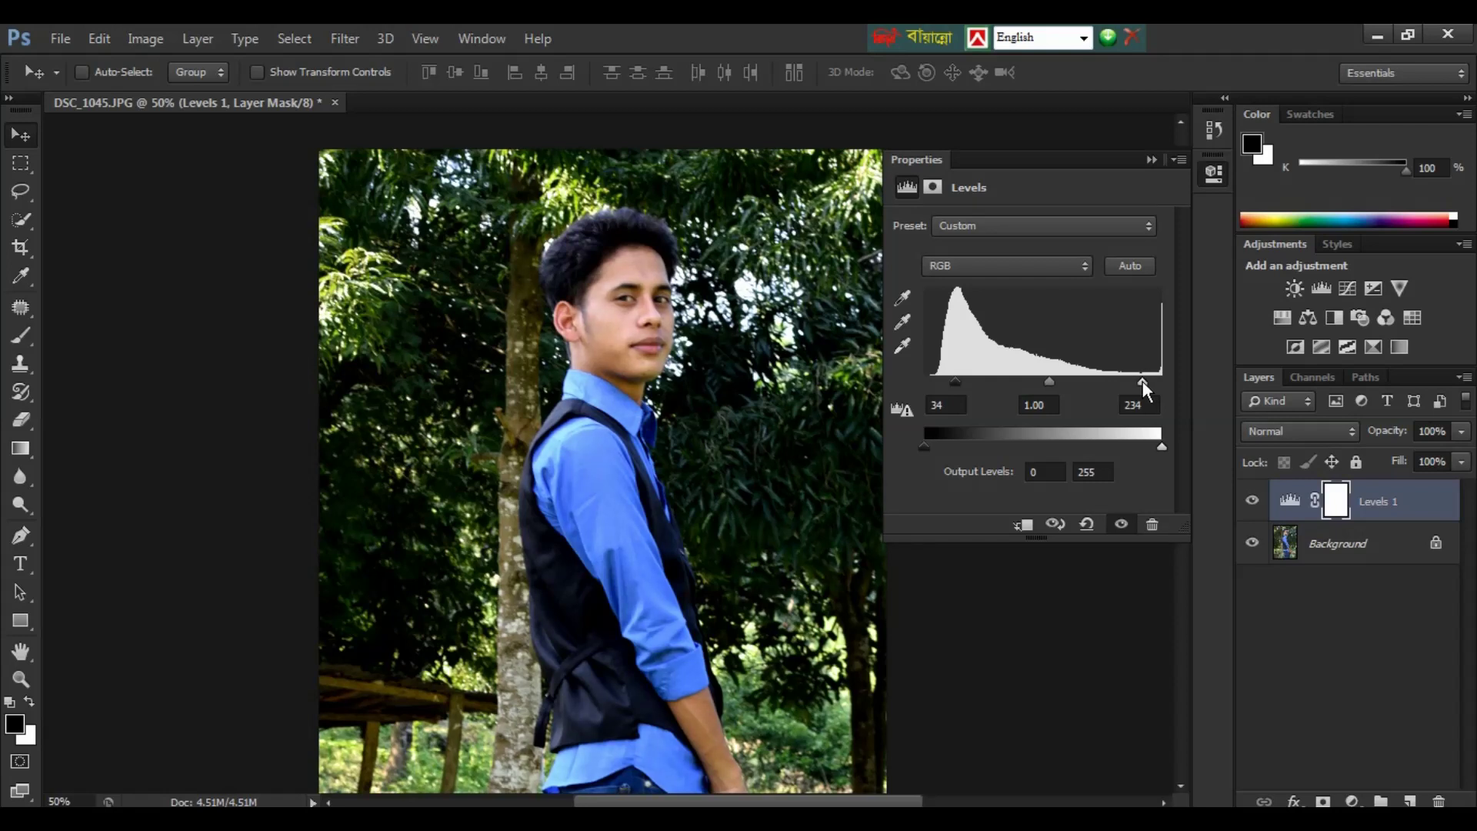
left_click(1151, 158)
key("ctrl+minus")
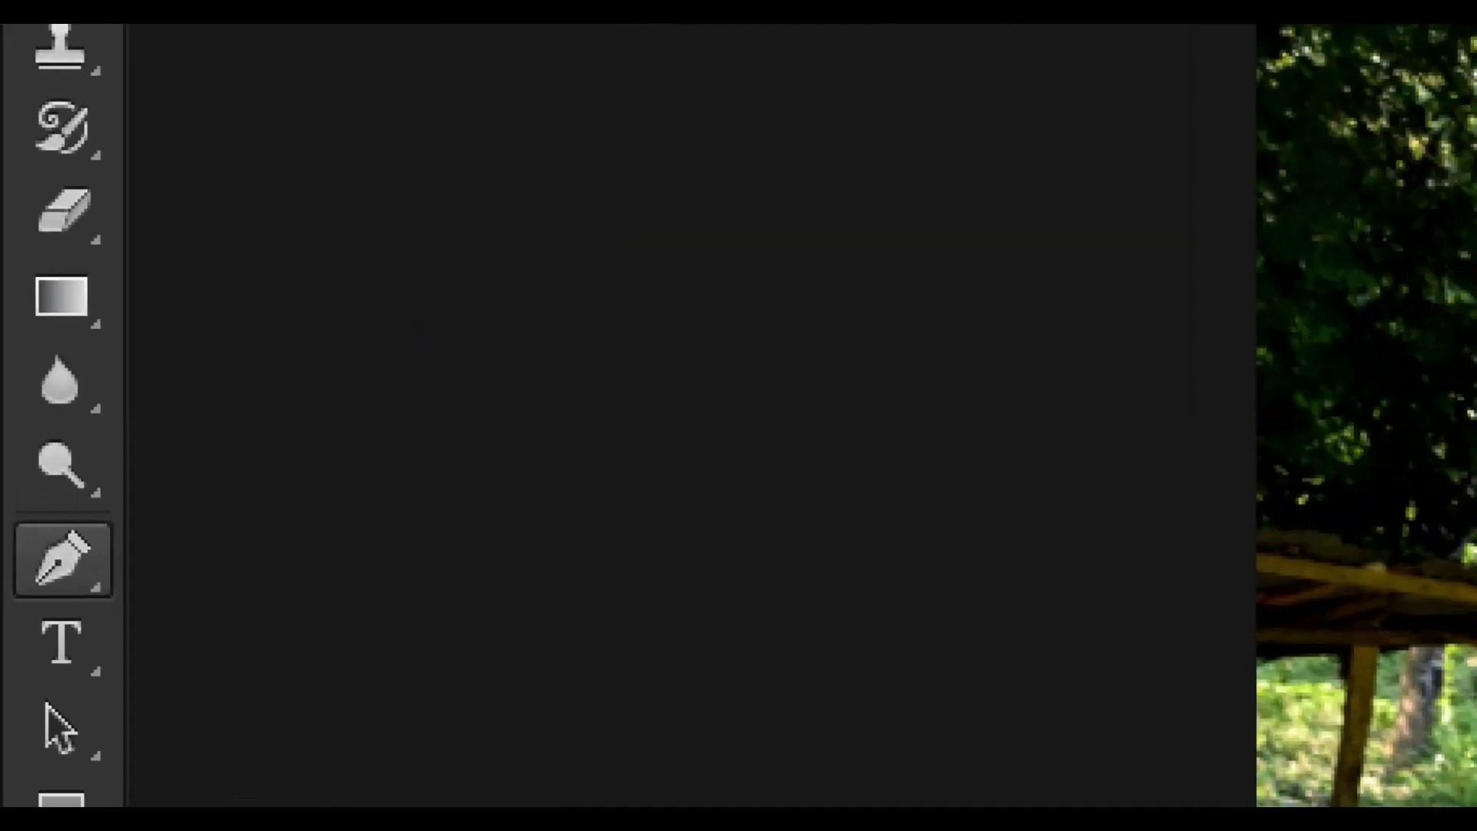
Select the Pen tool and keep its drawing mode set to Path.
left_click(8, 533)
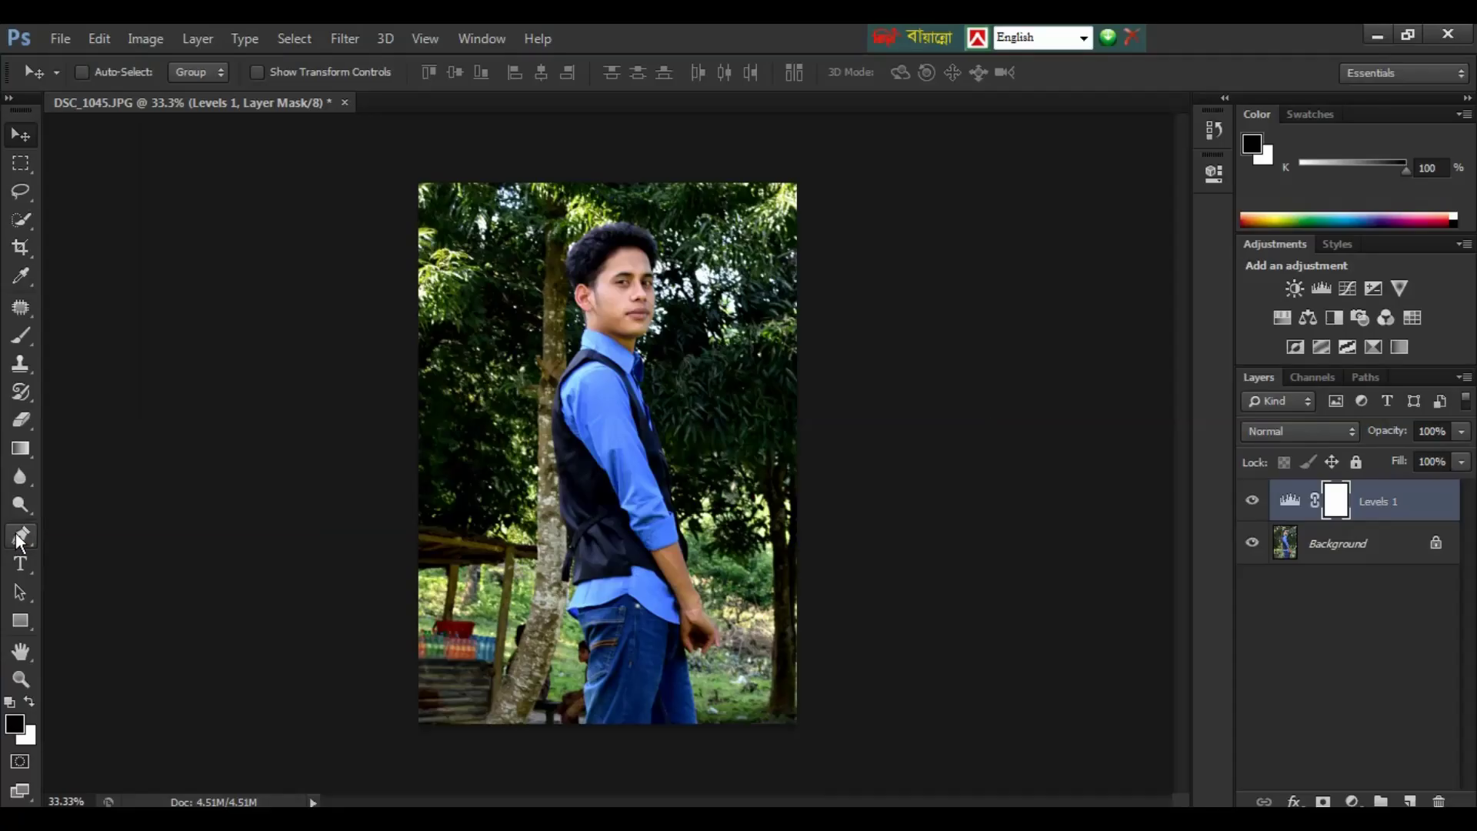
left_click(15, 534)
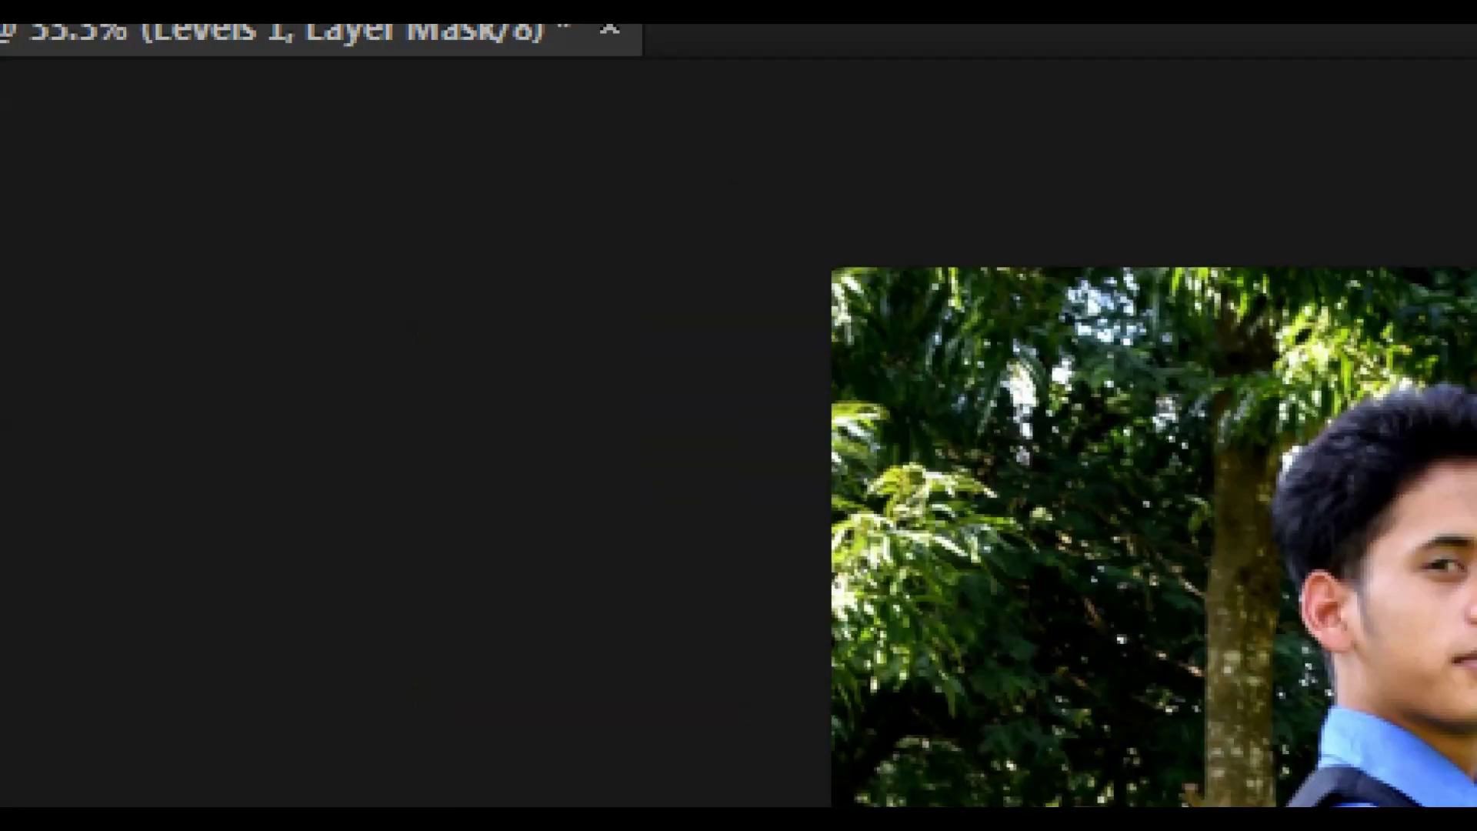
left_click(110, 72)
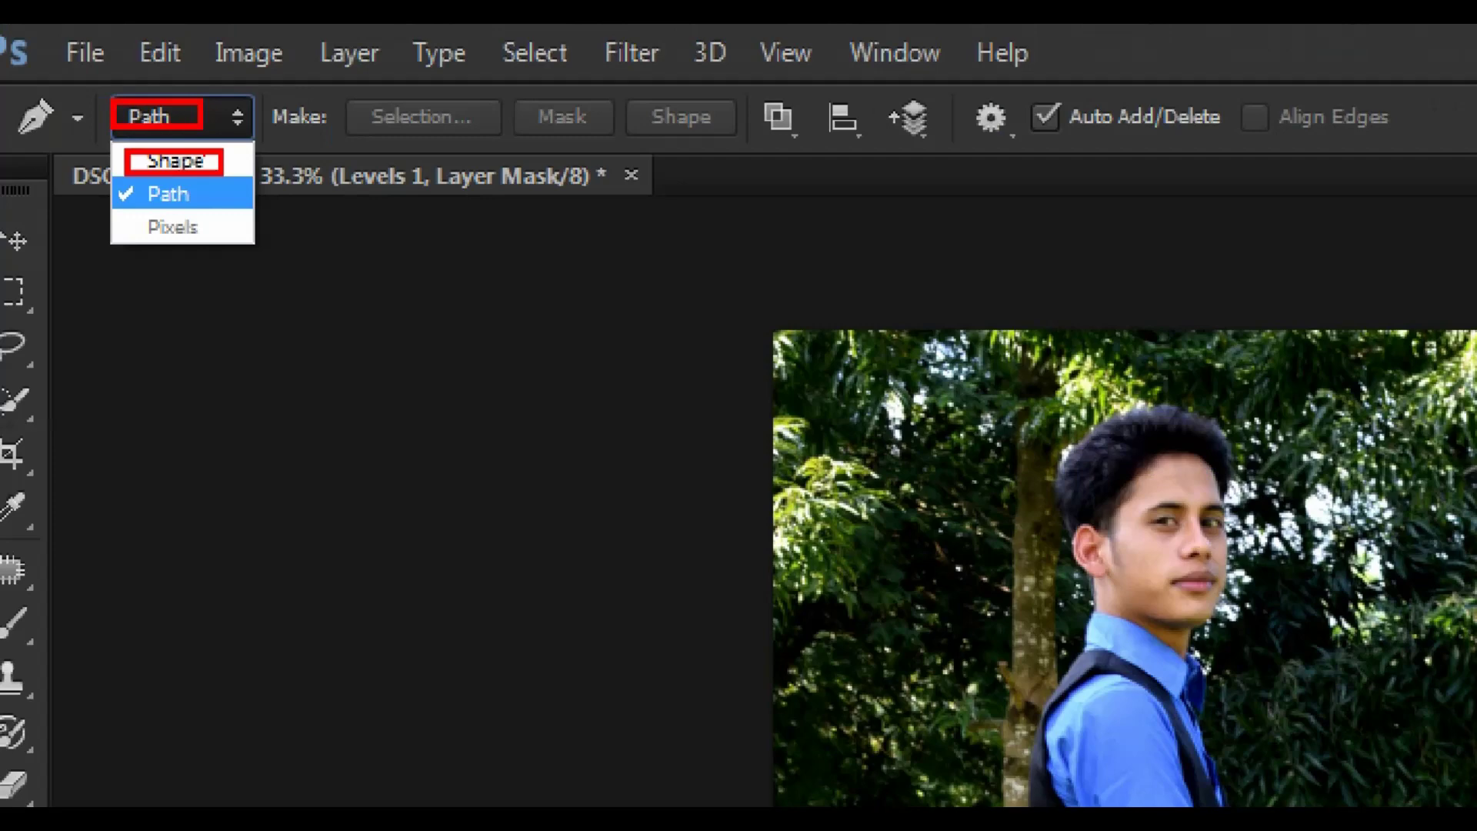
left_click(239, 94)
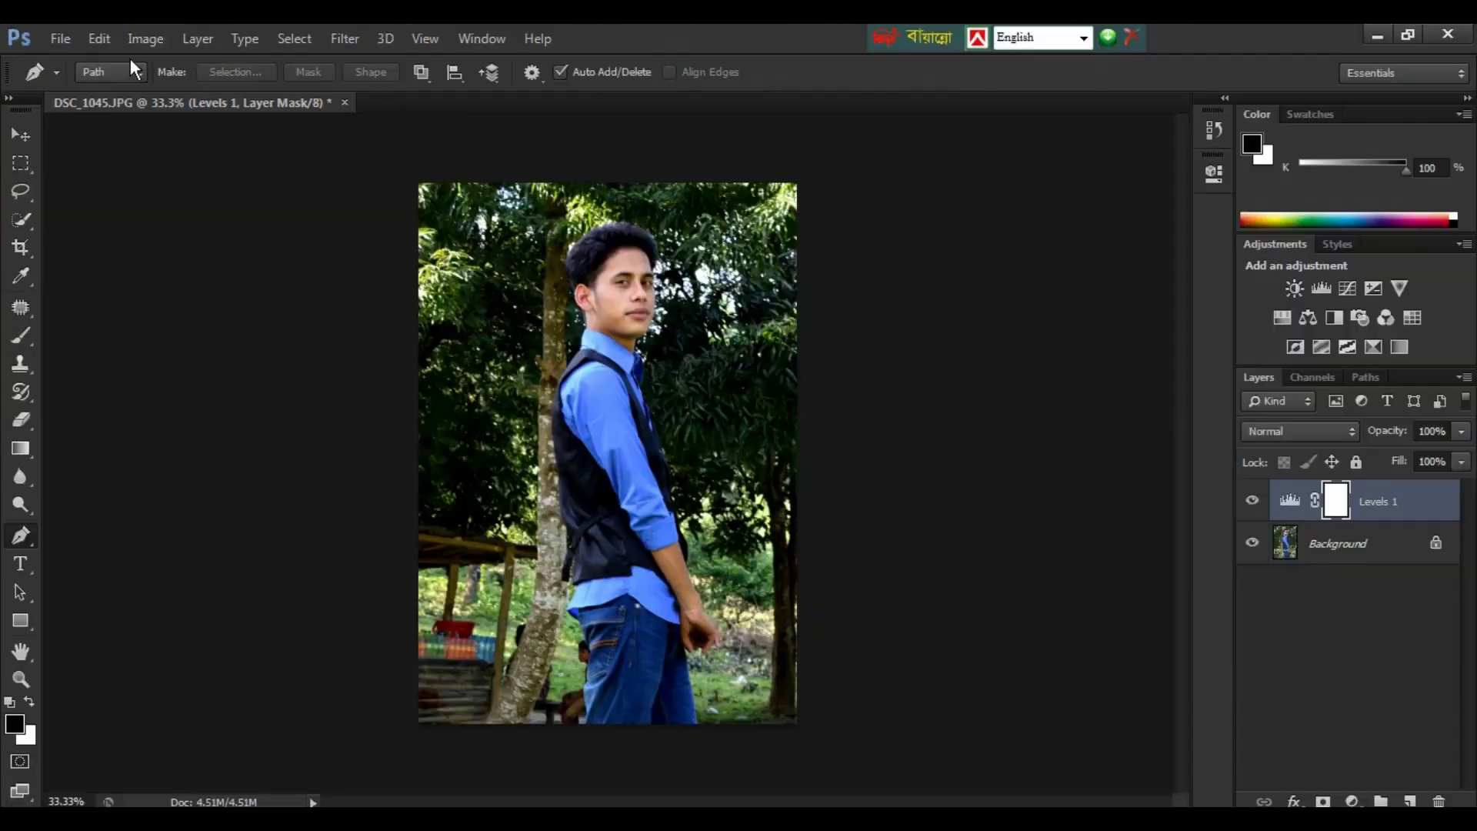
left_click(135, 74)
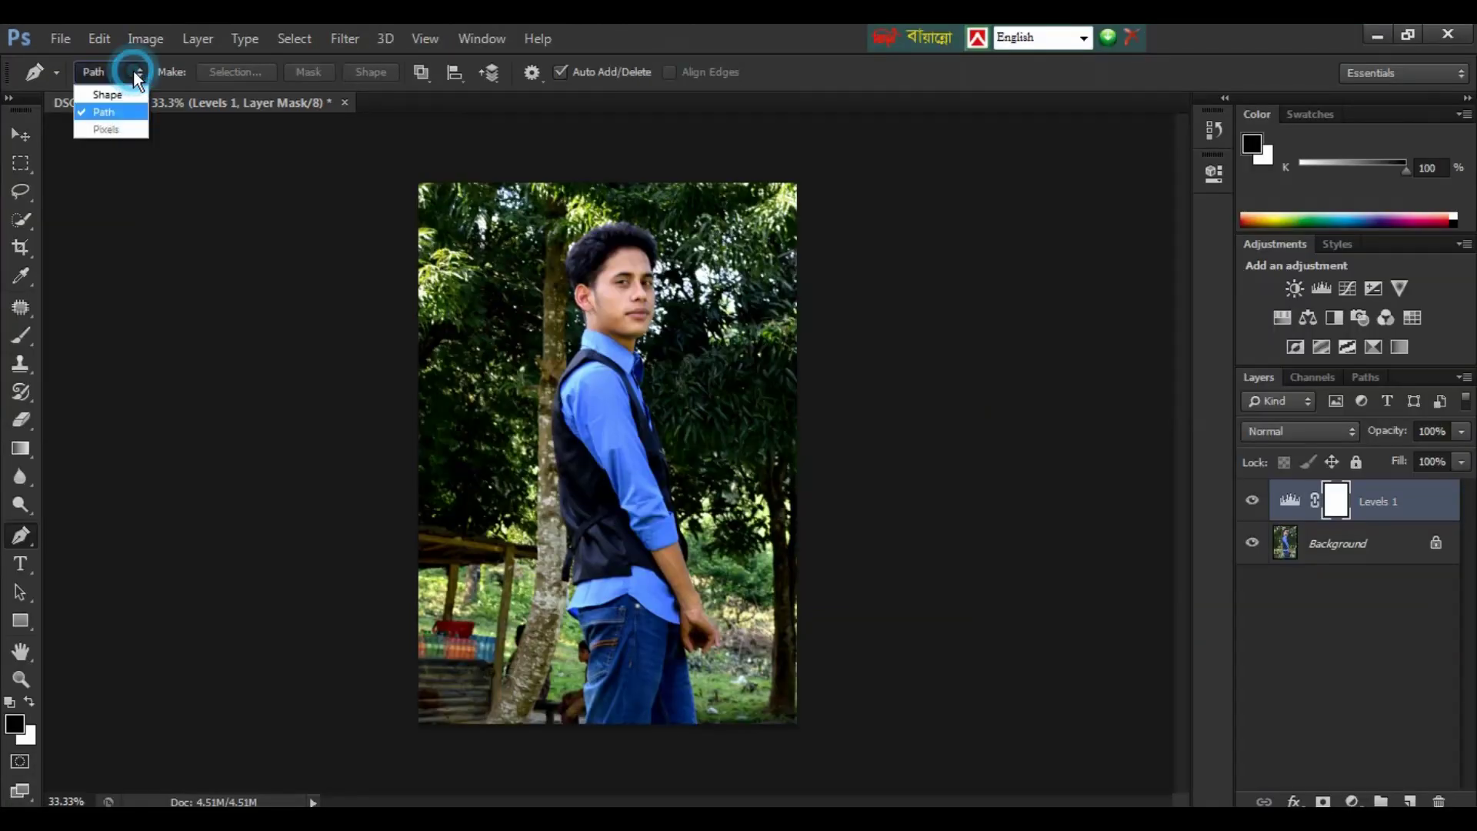
left_click(104, 113)
Zoom in and place the first path anchor at the bottom edge of the jeans.
key("ctrl+plus")
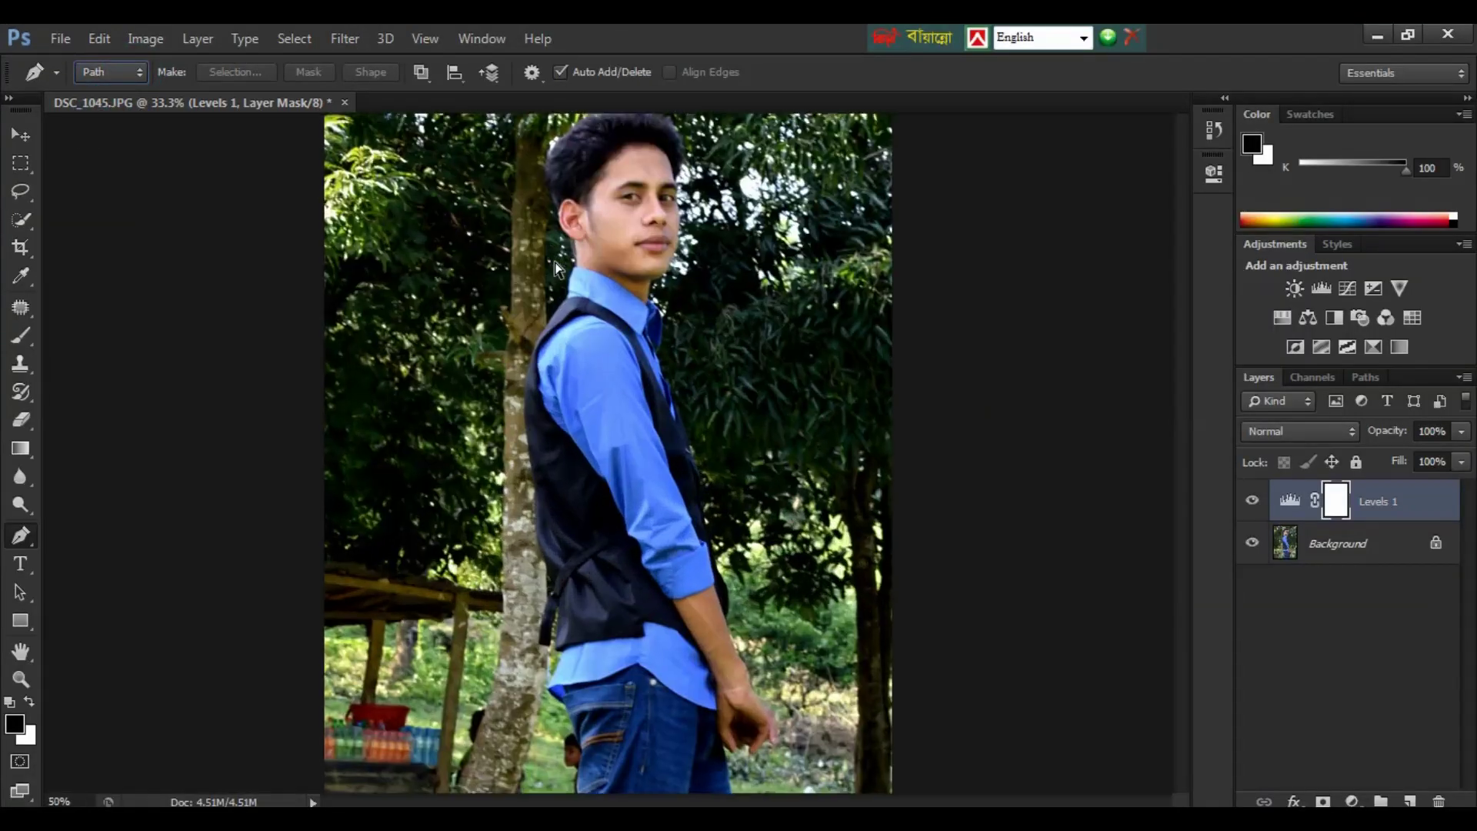
scroll(555, 268, "up", 5)
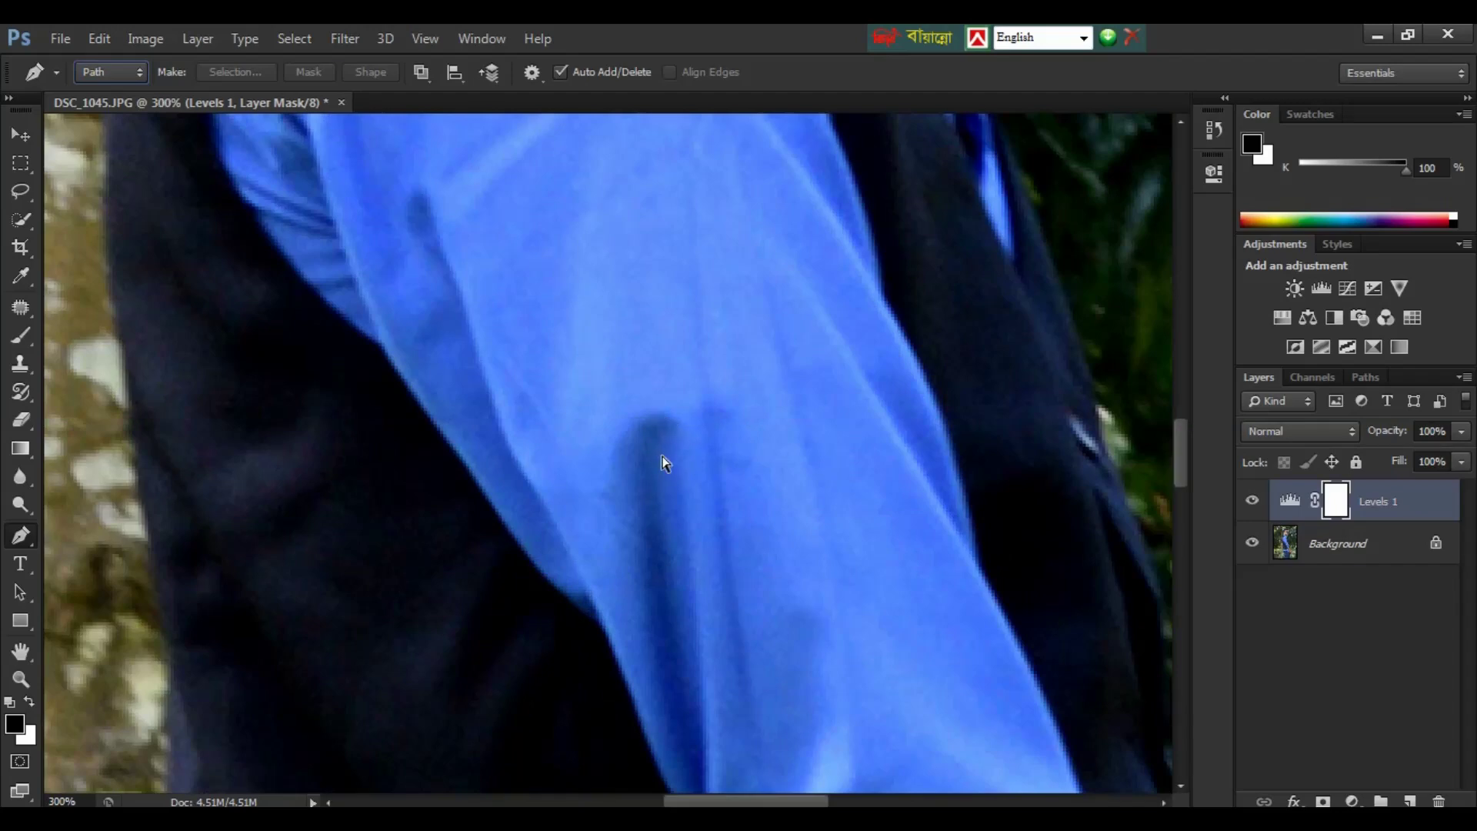
scroll(664, 462, "down", 3)
scroll(627, 591, "up", 2)
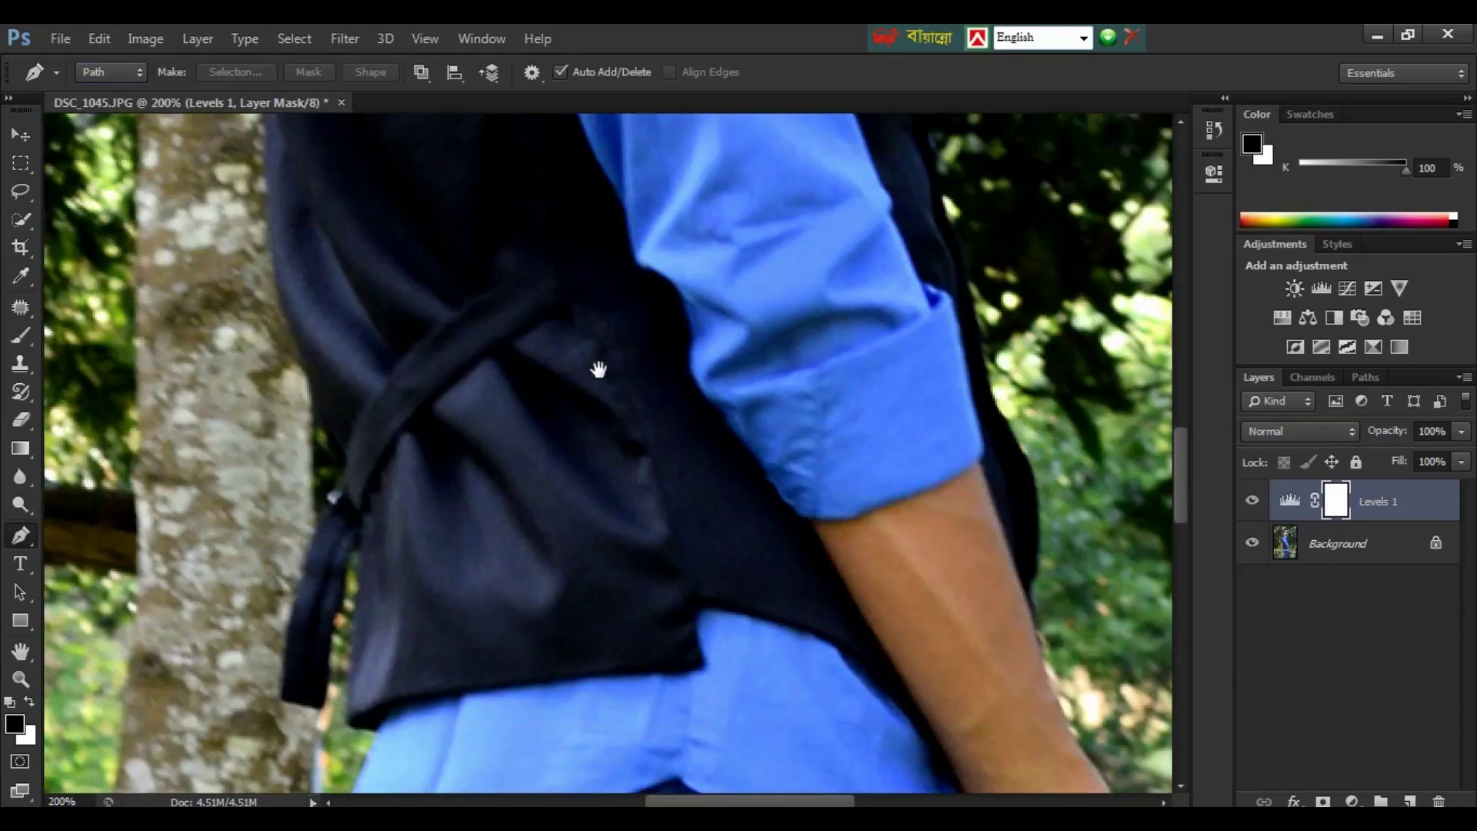
scroll(593, 354, "down", 10)
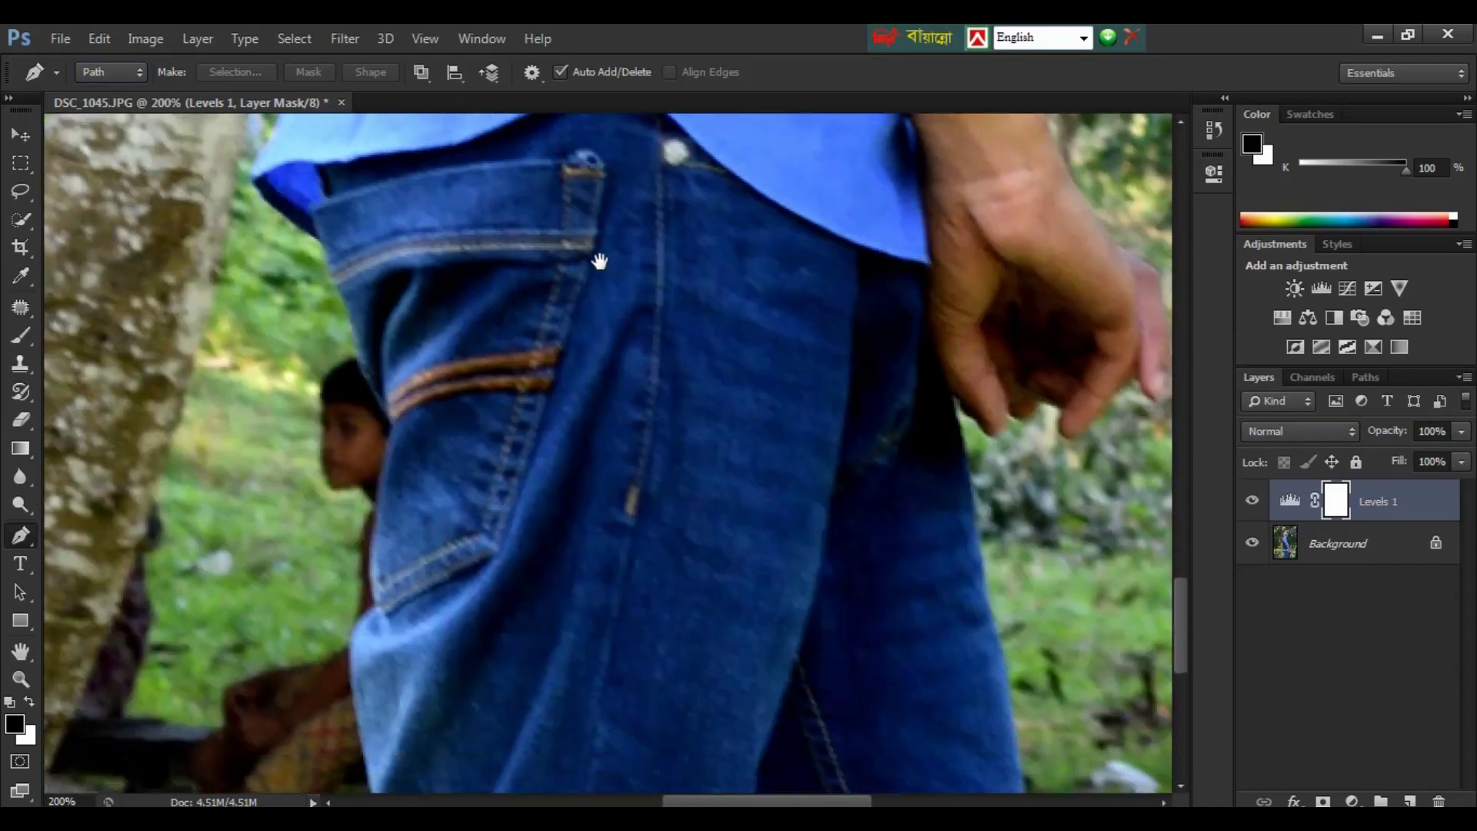
scroll(620, 472, "down", 8)
left_click(413, 507)
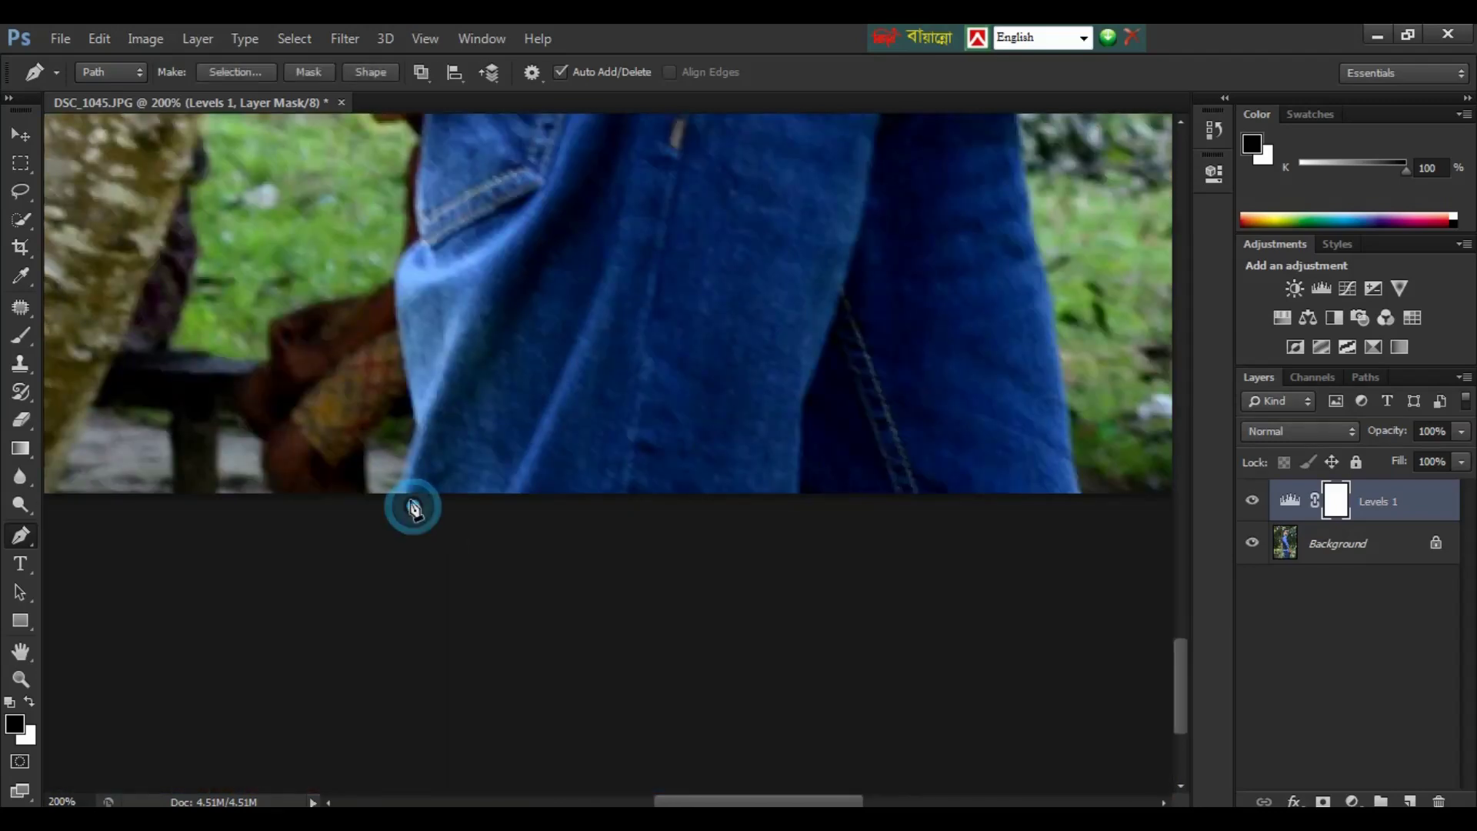
Add curved path anchors up the jeans' left edge to the back pocket.
left_click(413, 437)
left_click(404, 340)
left_click(403, 290)
left_click(403, 260)
left_click(427, 230)
left_click_drag(422, 141, 451, 412)
left_click(447, 399)
left_click(460, 326)
left_click(423, 246)
left_click(386, 145)
left_click_drag(392, 166, 432, 404)
left_click(367, 325)
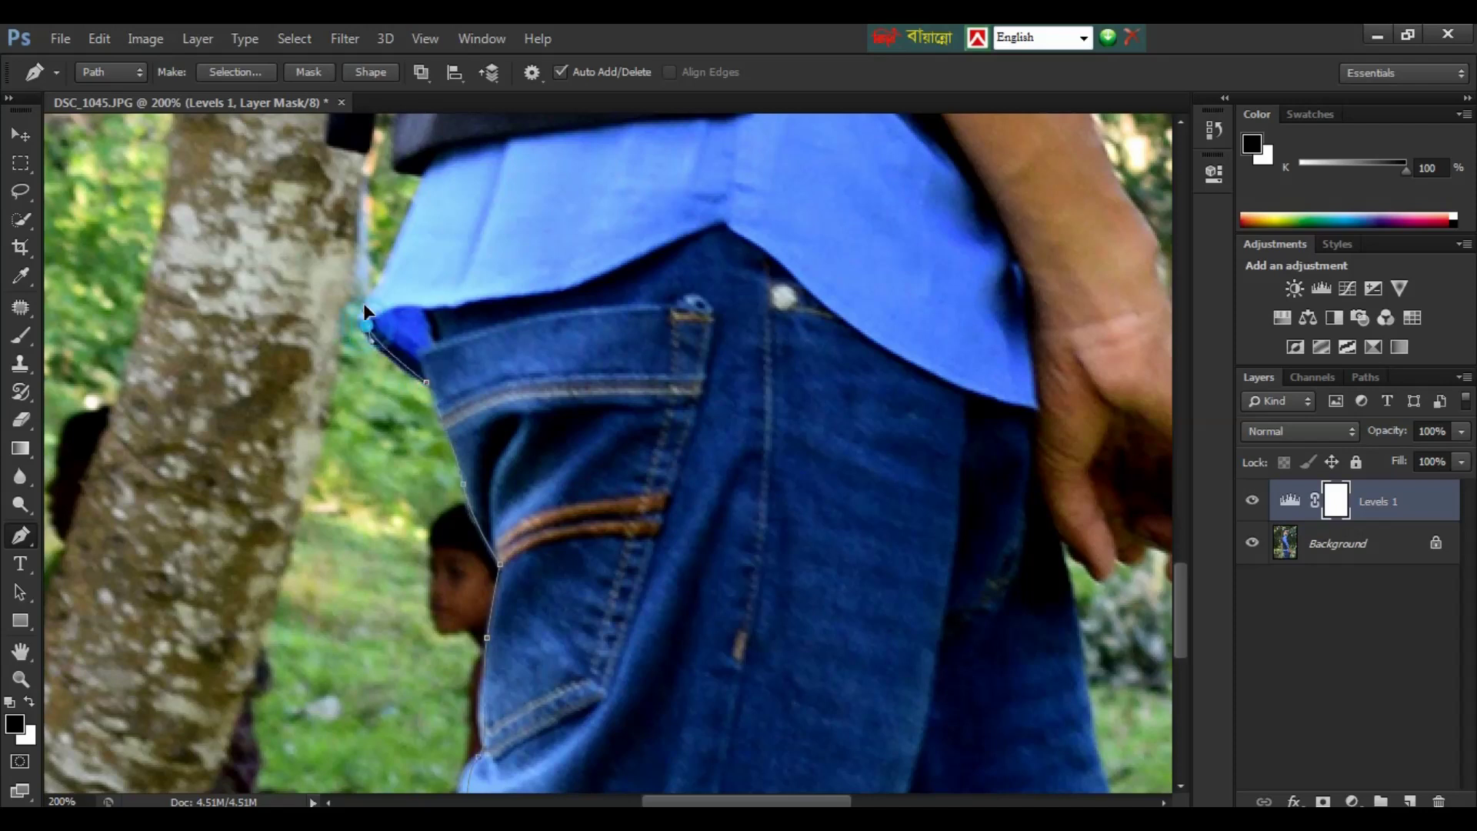
Continue the path along the shirt hem and edge up to the vest, breaking handles with Alt.
key("ctrl+plus")
key("ctrl+plus")
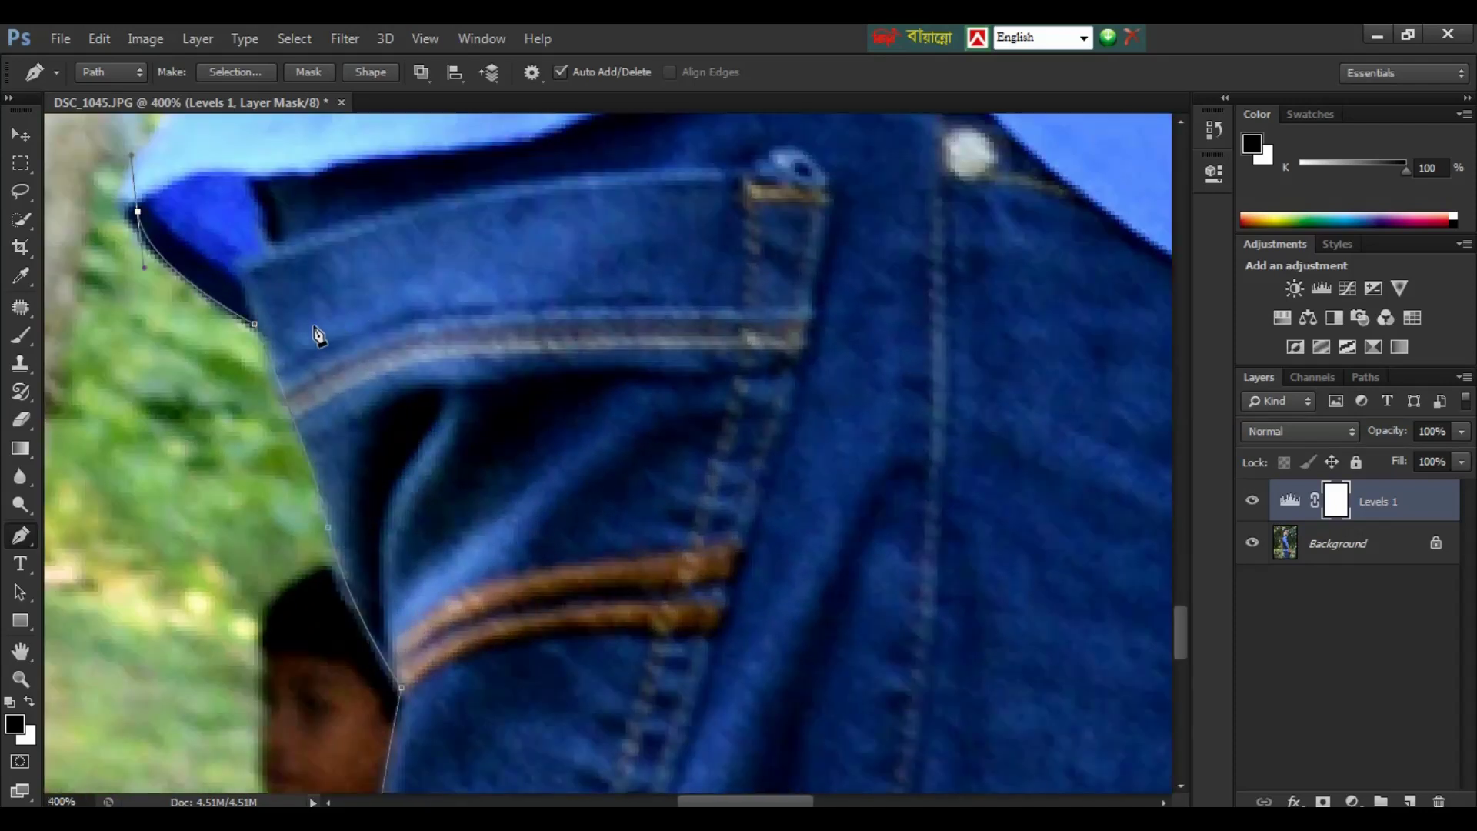
left_click_drag(313, 323, 447, 473)
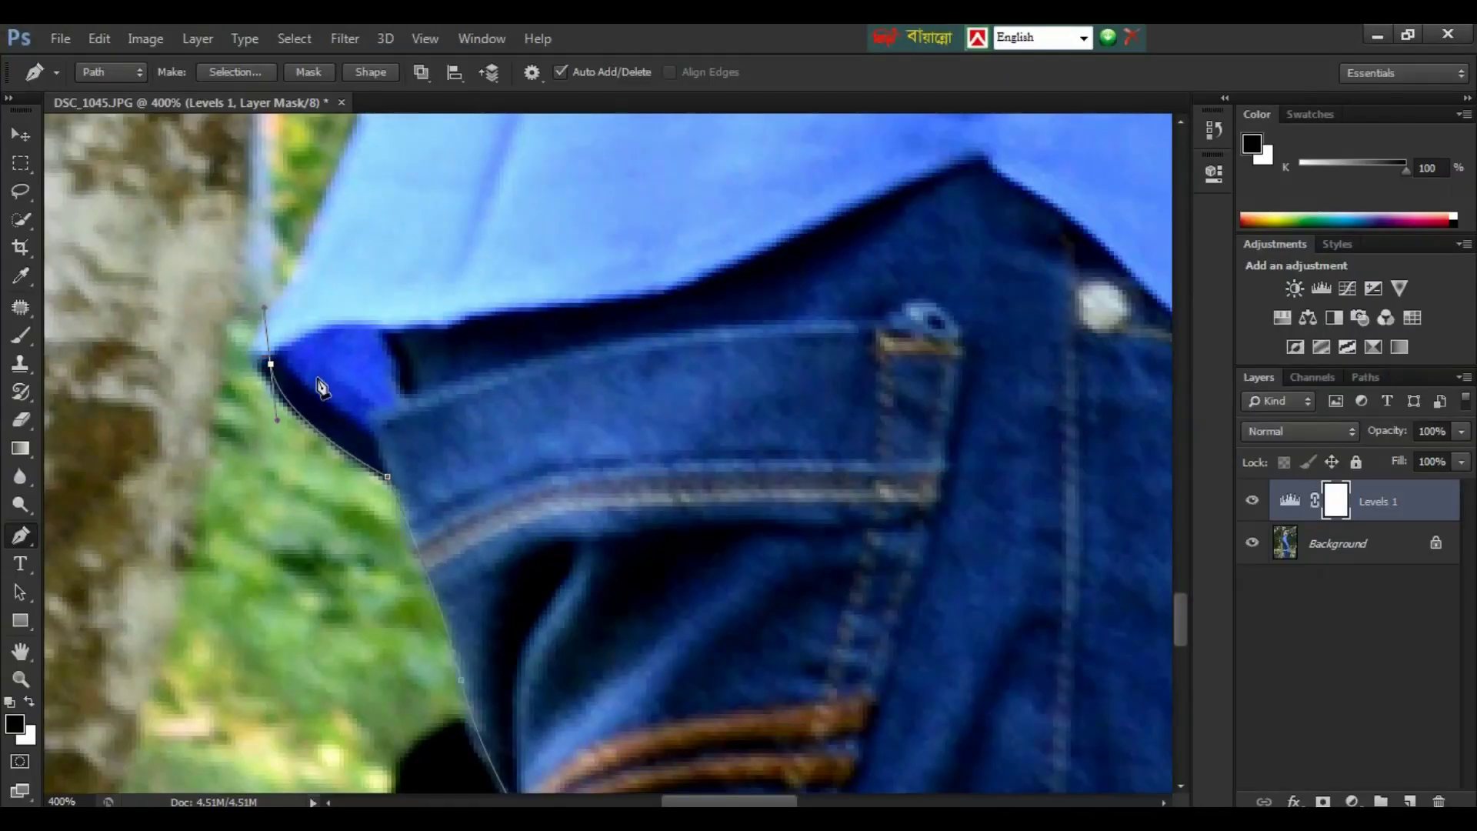
left_click(272, 366)
left_click_drag(292, 283, 336, 350)
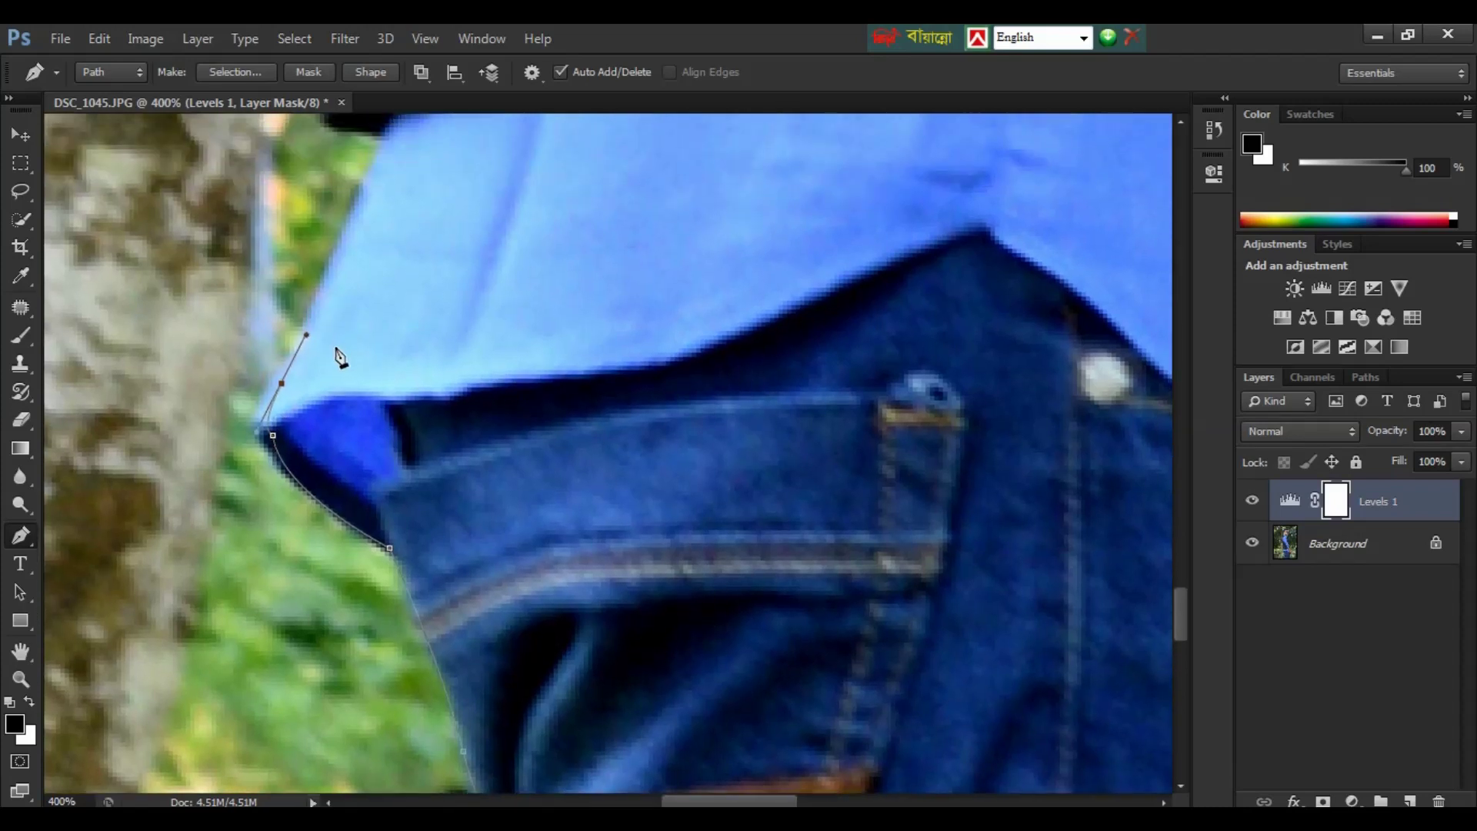
left_click(282, 383, "alt")
key("ctrl+minus")
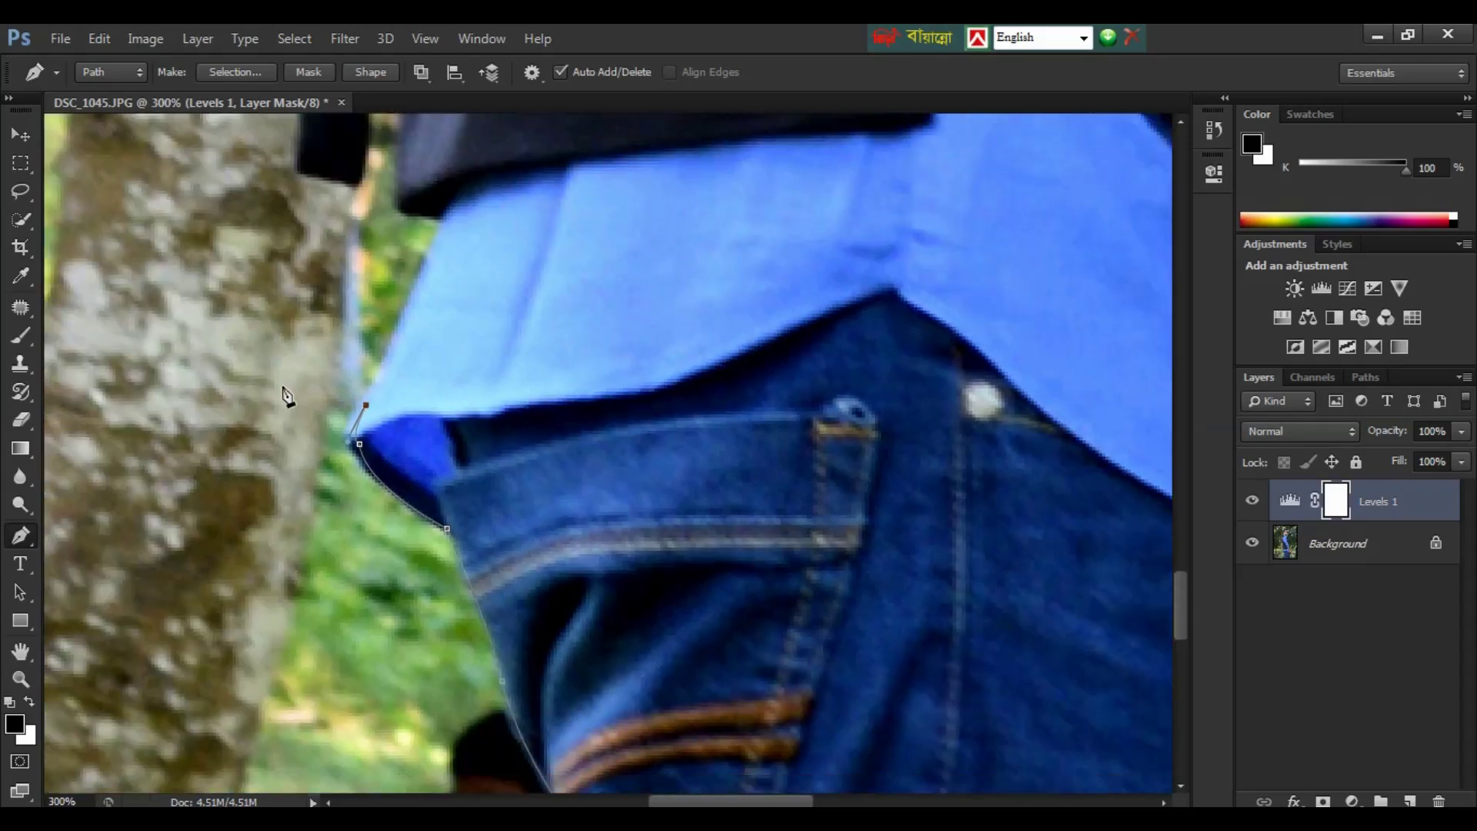
left_click(443, 218)
left_click_drag(456, 231, 458, 508)
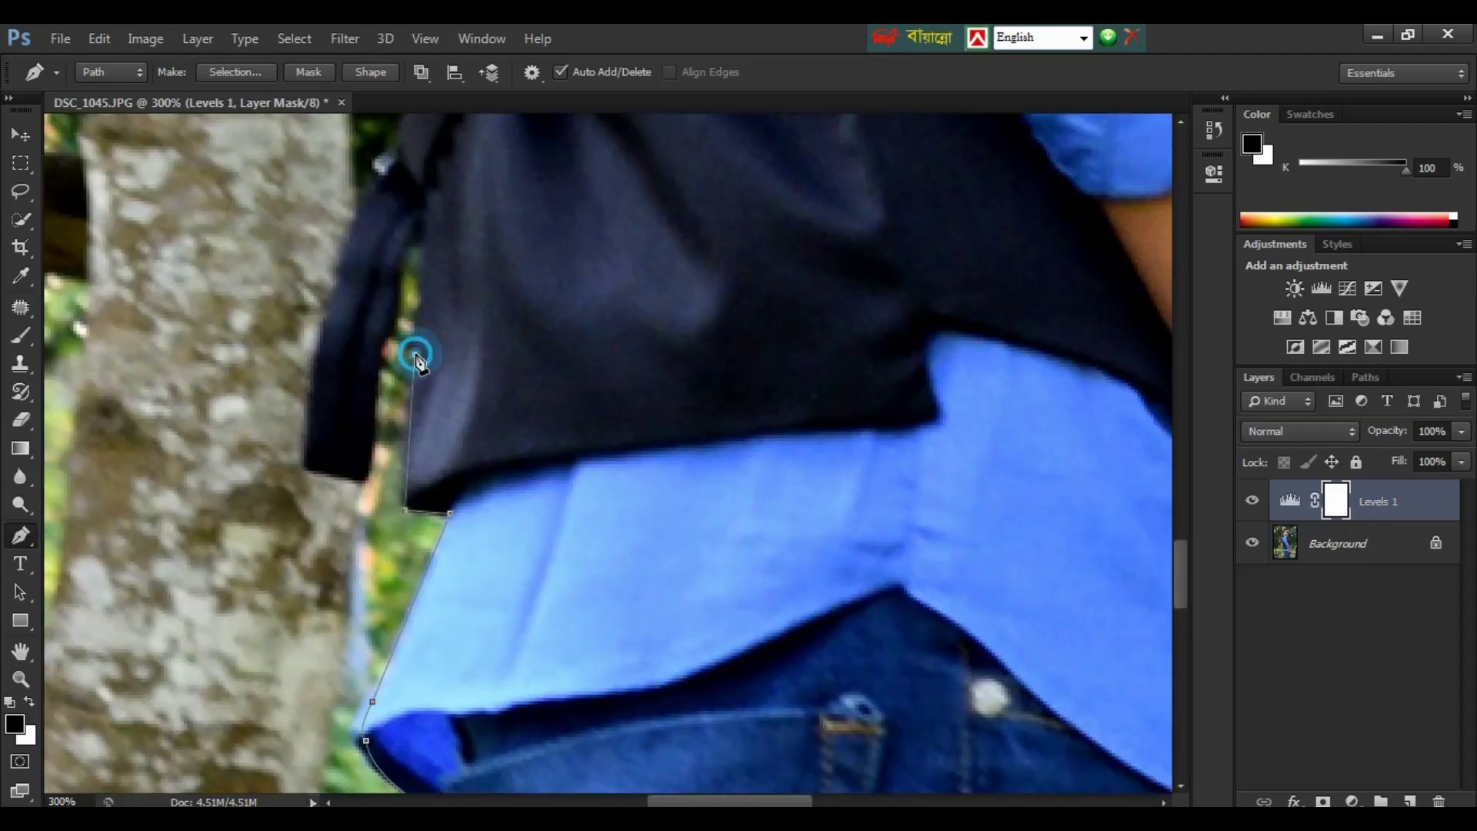
left_click_drag(361, 219, 372, 438)
key("ctrl+minus")
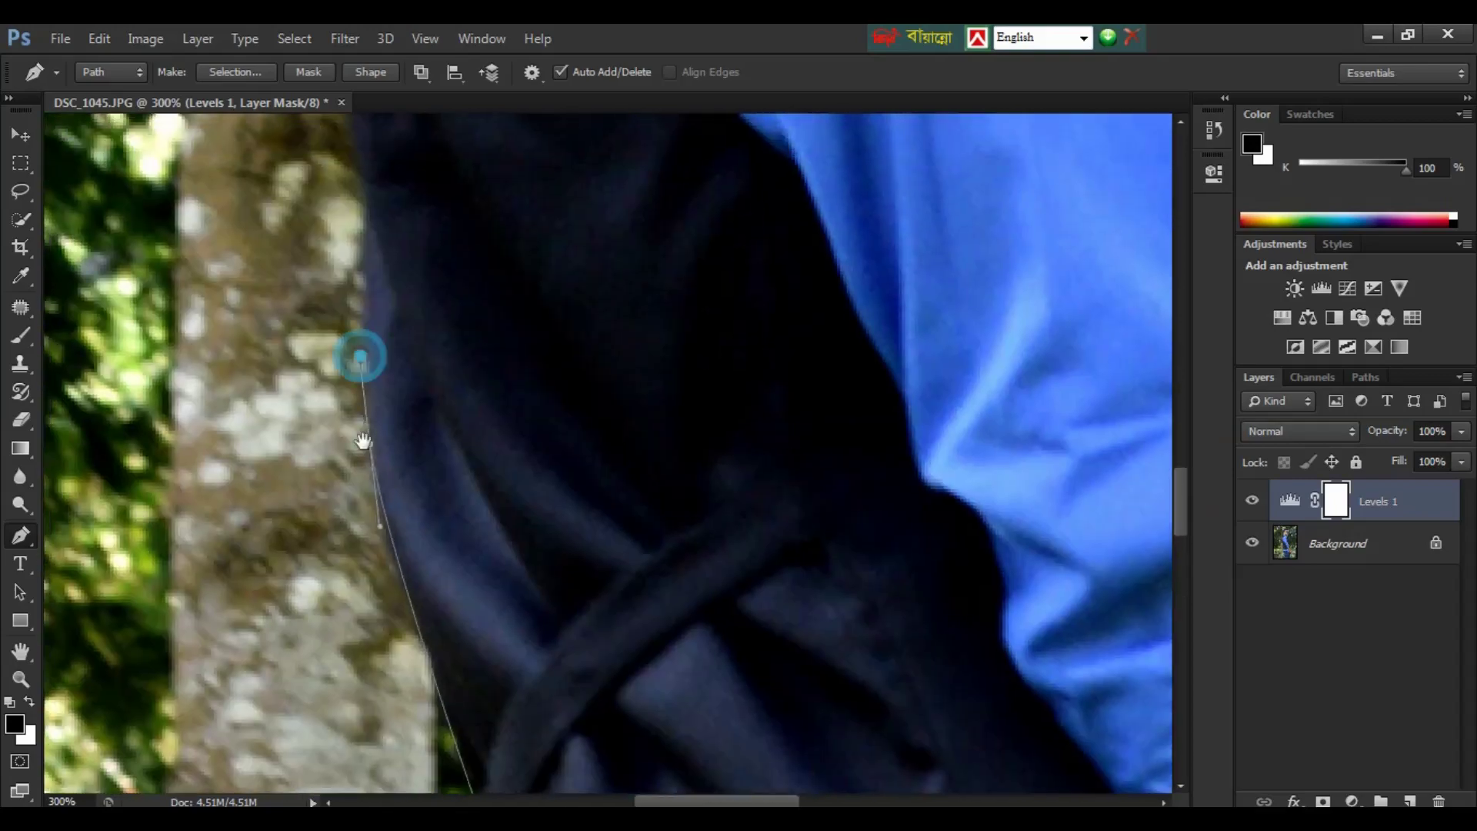
key("ctrl+minus")
key("ctrl+minus")
Trace the path up the neck, around the ear and over the hair to the face.
key("ctrl+plus")
left_click(592, 356)
left_click(605, 308)
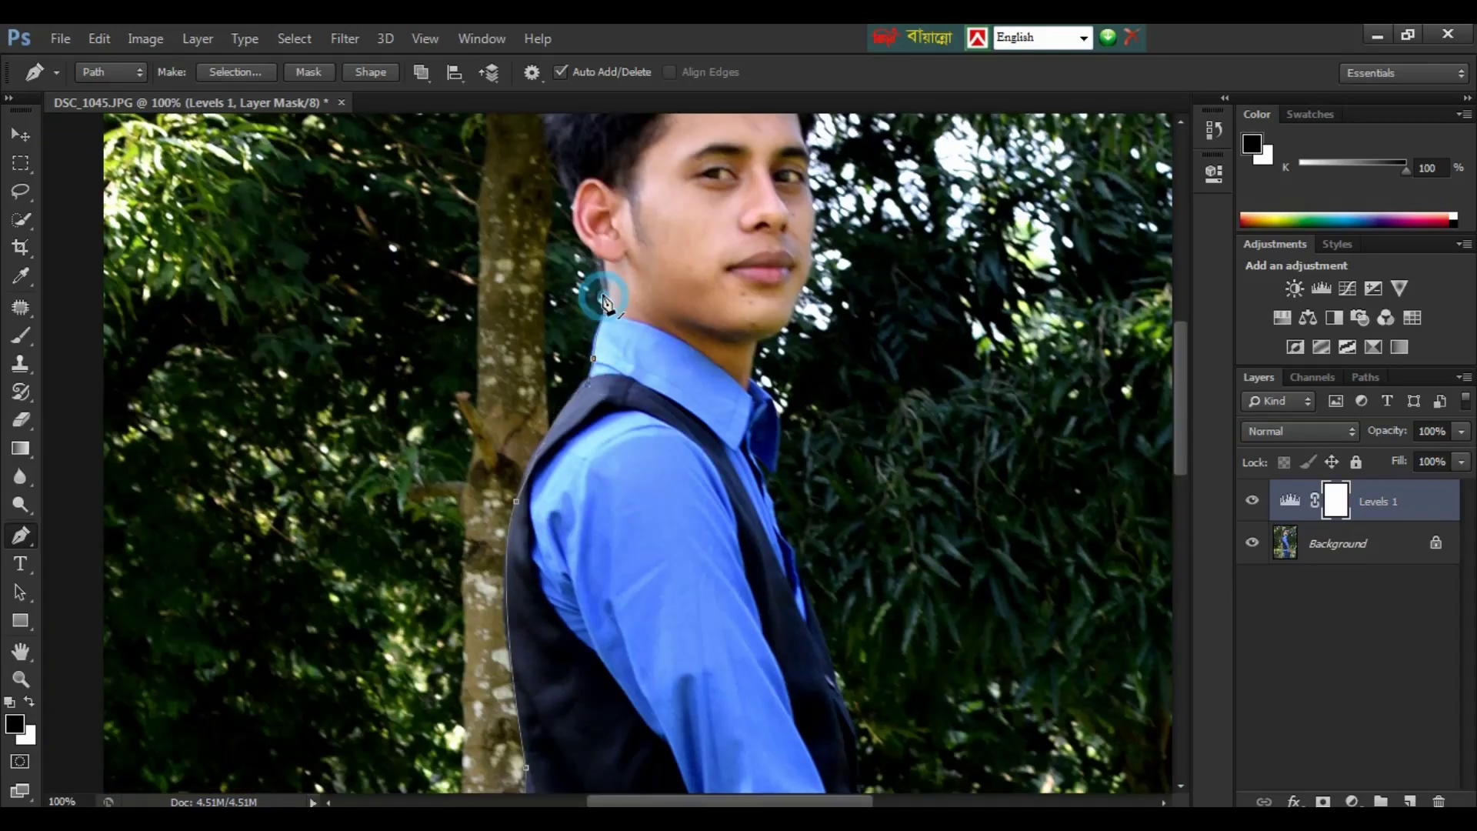
left_click(593, 257)
left_click(571, 207)
left_click_drag(571, 206, 559, 514)
left_click(596, 336)
left_click(730, 311)
left_click(797, 445)
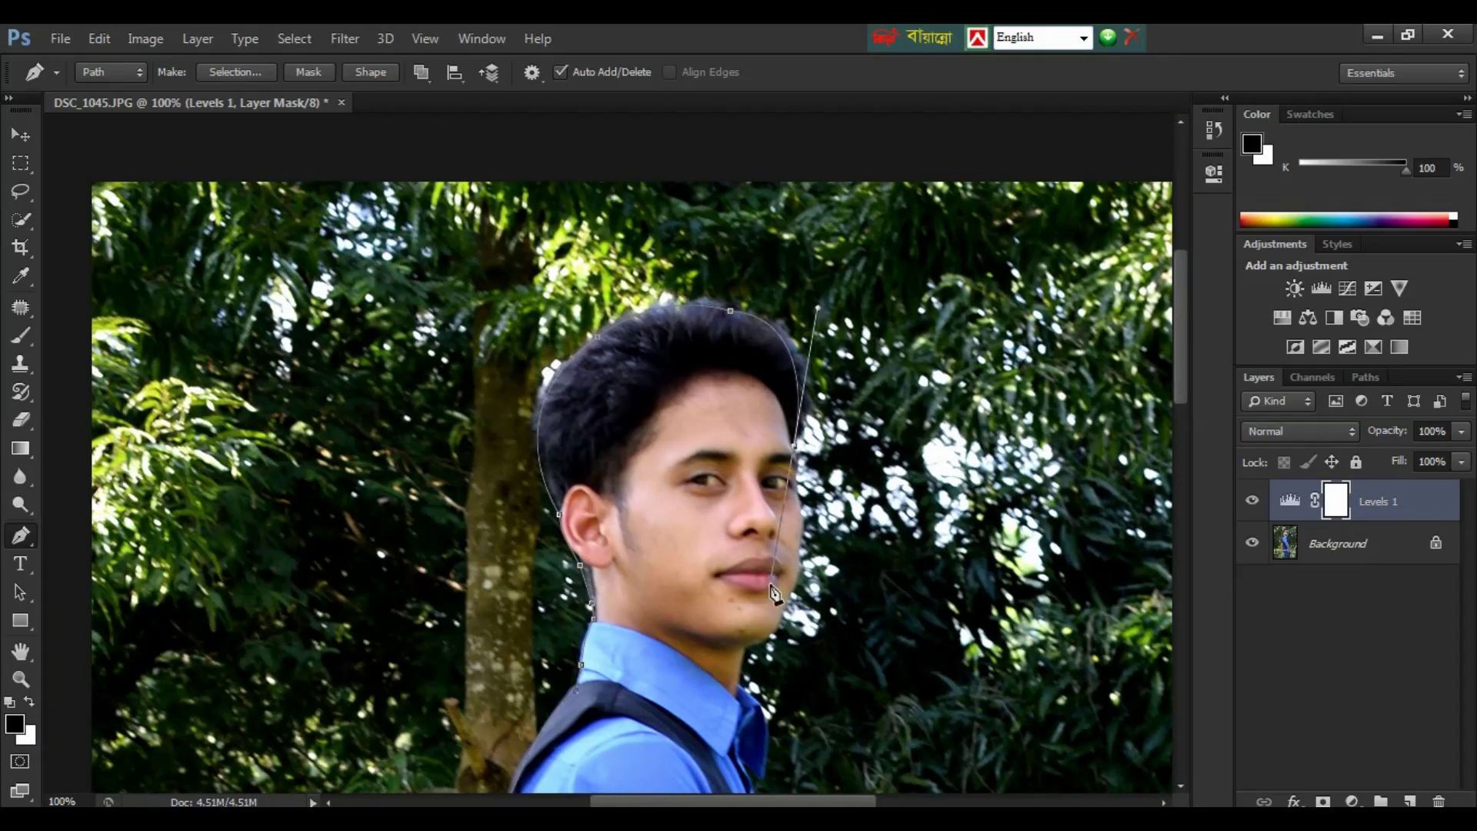
Continue the path along the jawline, under the chin and along the shirt collar.
key("ctrl+plus")
key("ctrl+plus")
left_click(830, 428)
left_click(829, 482)
left_click(845, 626)
left_click_drag(833, 727, 833, 514)
left_click(755, 730)
left_click_drag(755, 730, 755, 422)
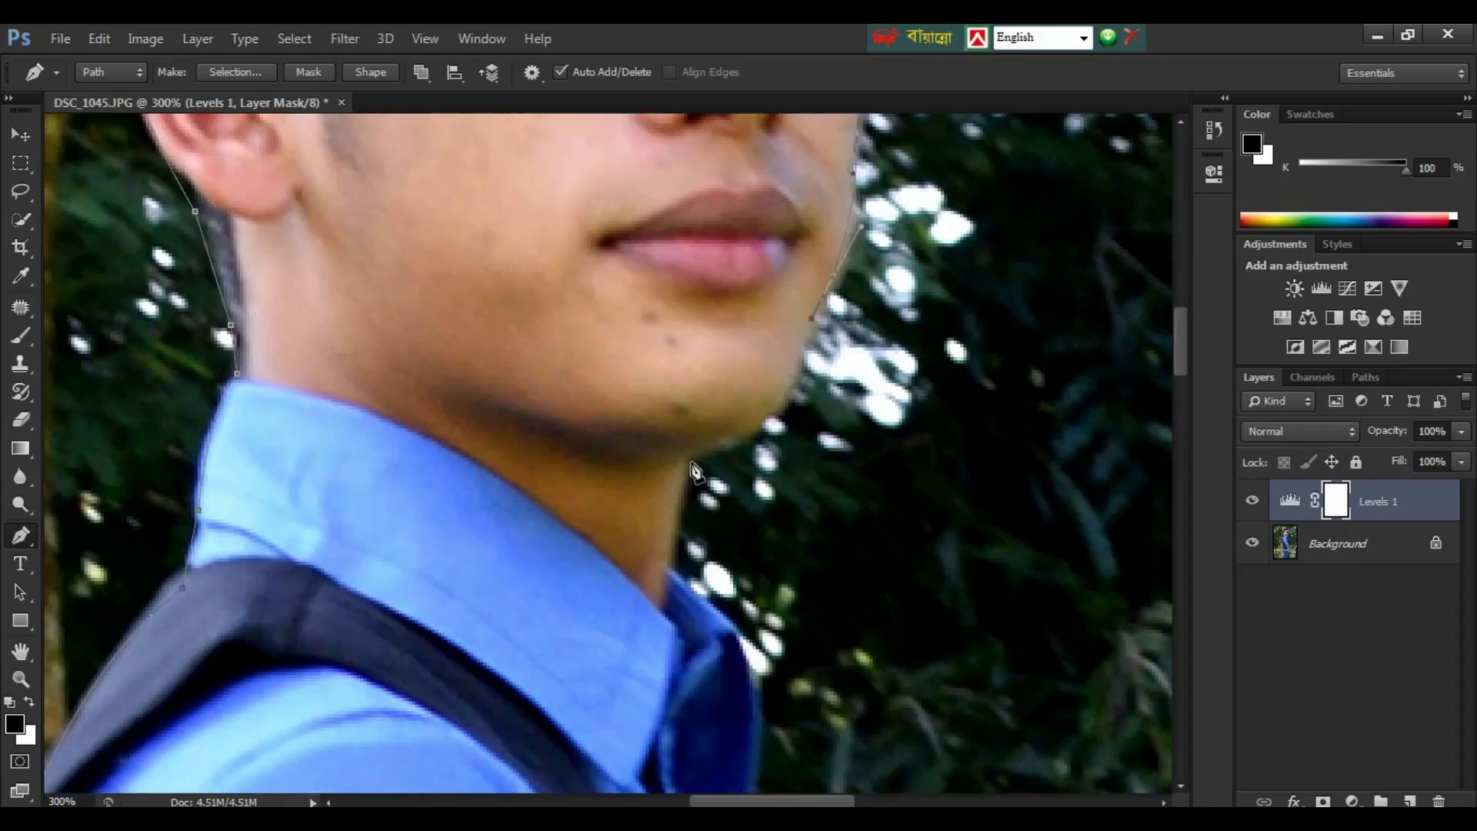
left_click(623, 484)
left_click_drag(624, 484, 594, 440)
left_click(653, 273)
Trace the path down the arm and forearm, around the hand and fingers, to the jeans.
key("ctrl+minus")
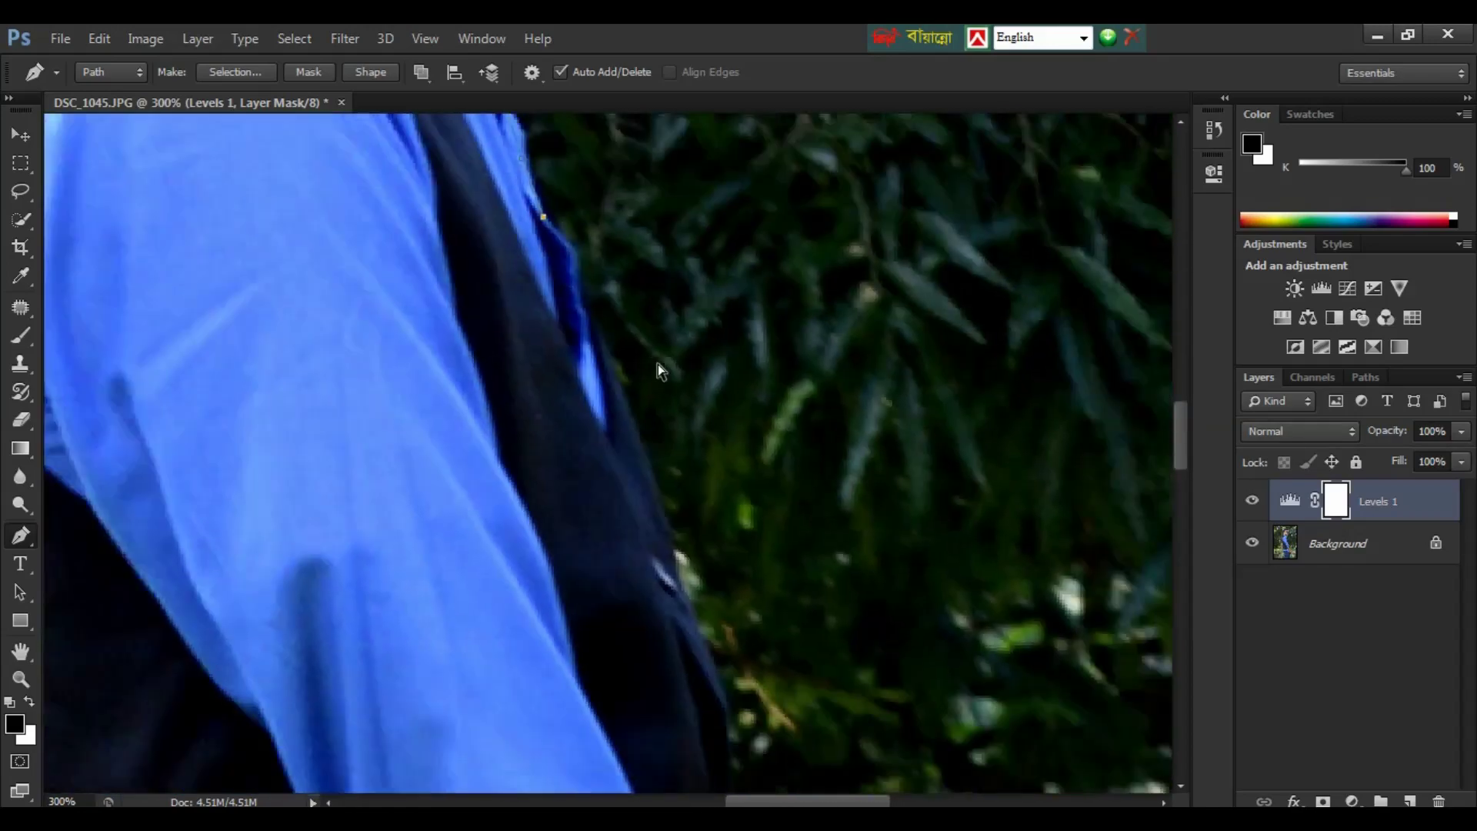
key("ctrl+minus")
scroll(658, 462, "down", 3)
left_click(646, 577)
scroll(646, 555, "down", 2)
left_click(645, 549)
left_click_drag(682, 636, 635, 451)
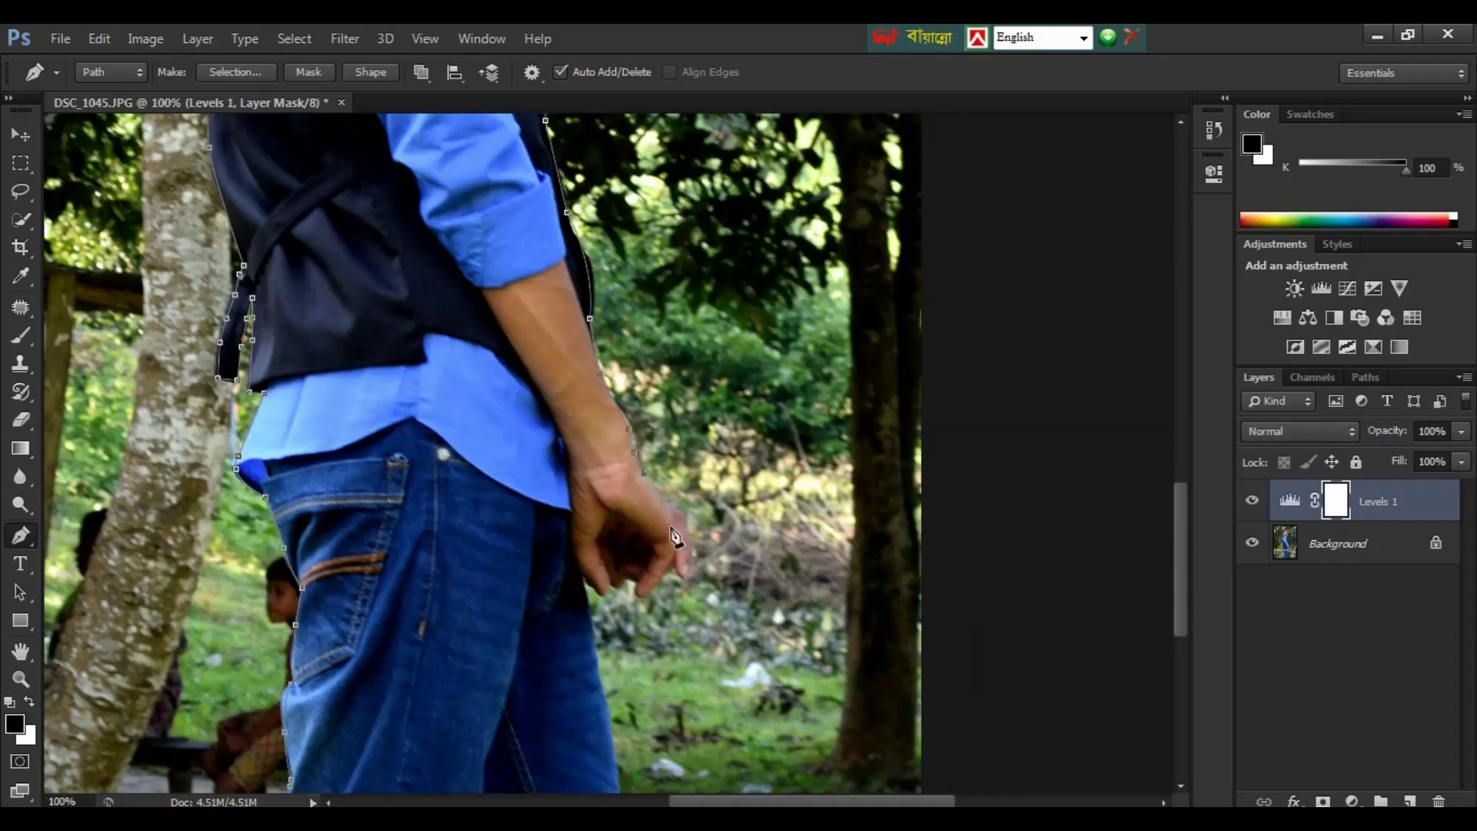
left_click(639, 443)
left_click(661, 470)
left_click(684, 501)
left_click(685, 545)
left_click(633, 567)
Close the outline with wide anchor points outside the photo around the whole figure.
scroll(616, 587, "down", 2)
left_click(597, 719)
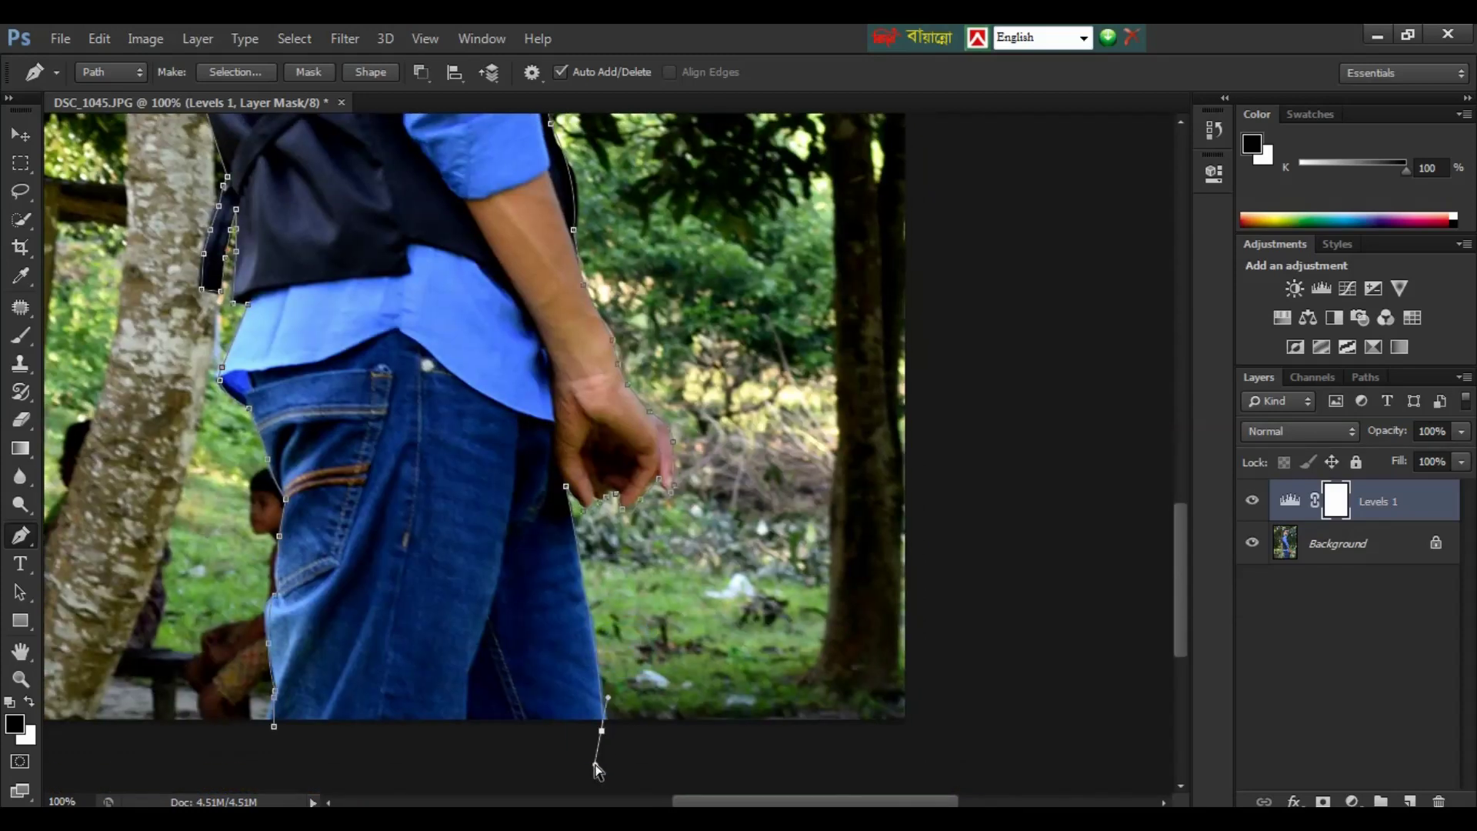
key("ctrl+minus")
key("ctrl+minus")
key("ctrl+minus")
key("ctrl+minus")
left_click(802, 676)
left_click(821, 420)
left_click(640, 195)
left_click(357, 338)
left_click(505, 692)
key("ctrl+plus")
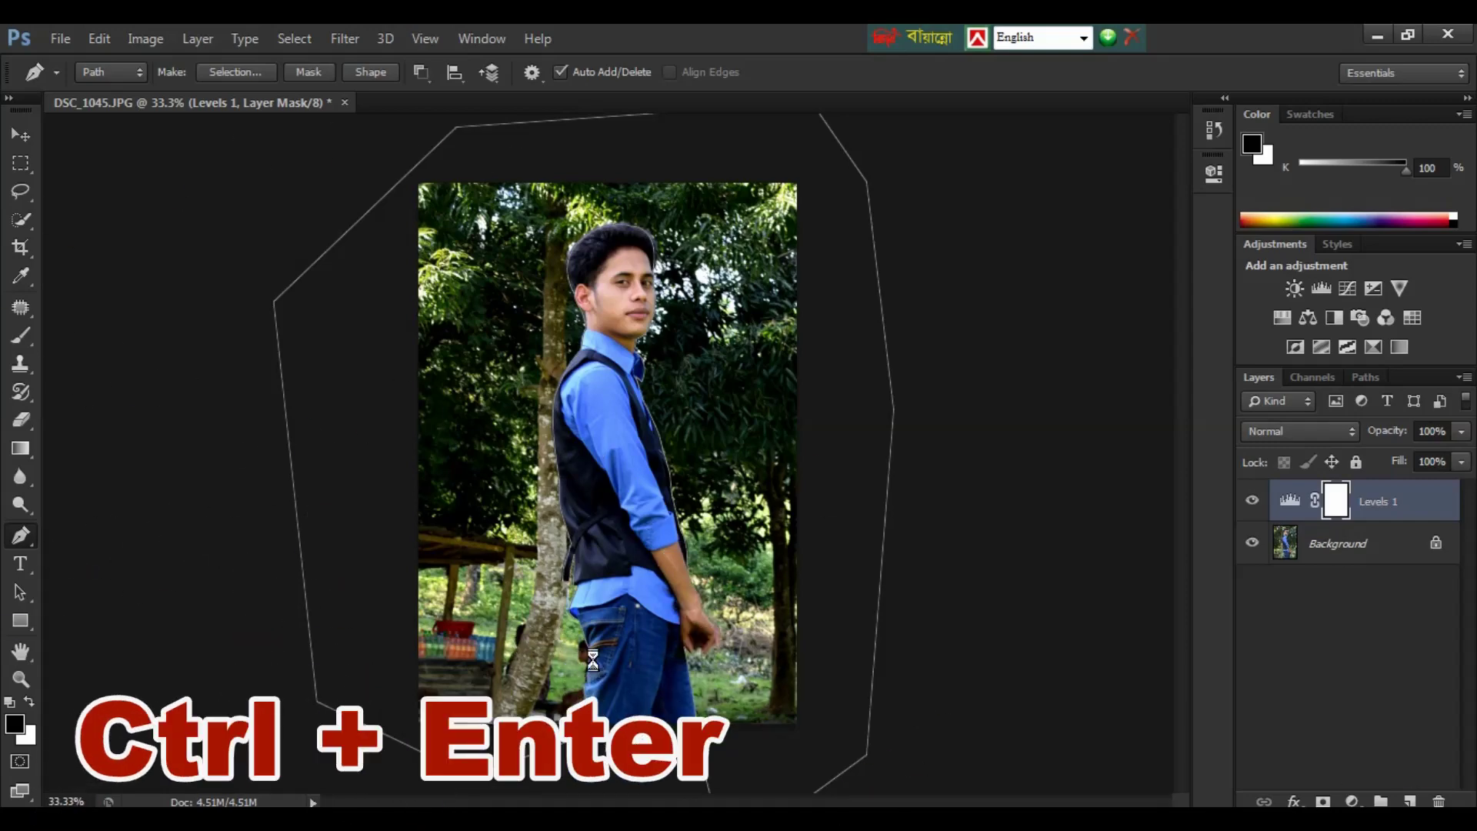
Convert the traced path into a selection with Ctrl+Enter and pick the Quick Selection tool.
key("ctrl+Return")
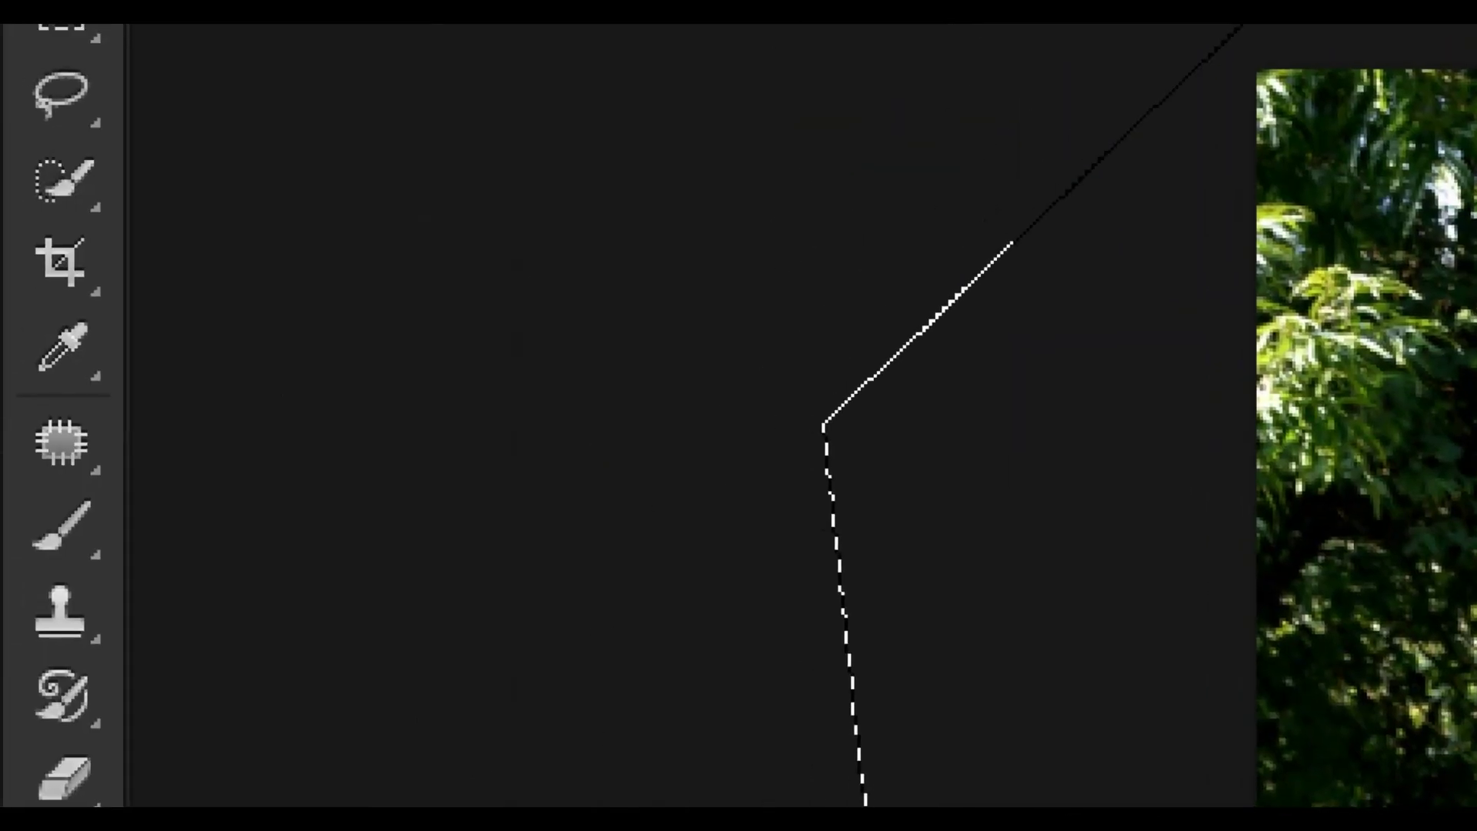
left_click(16, 222)
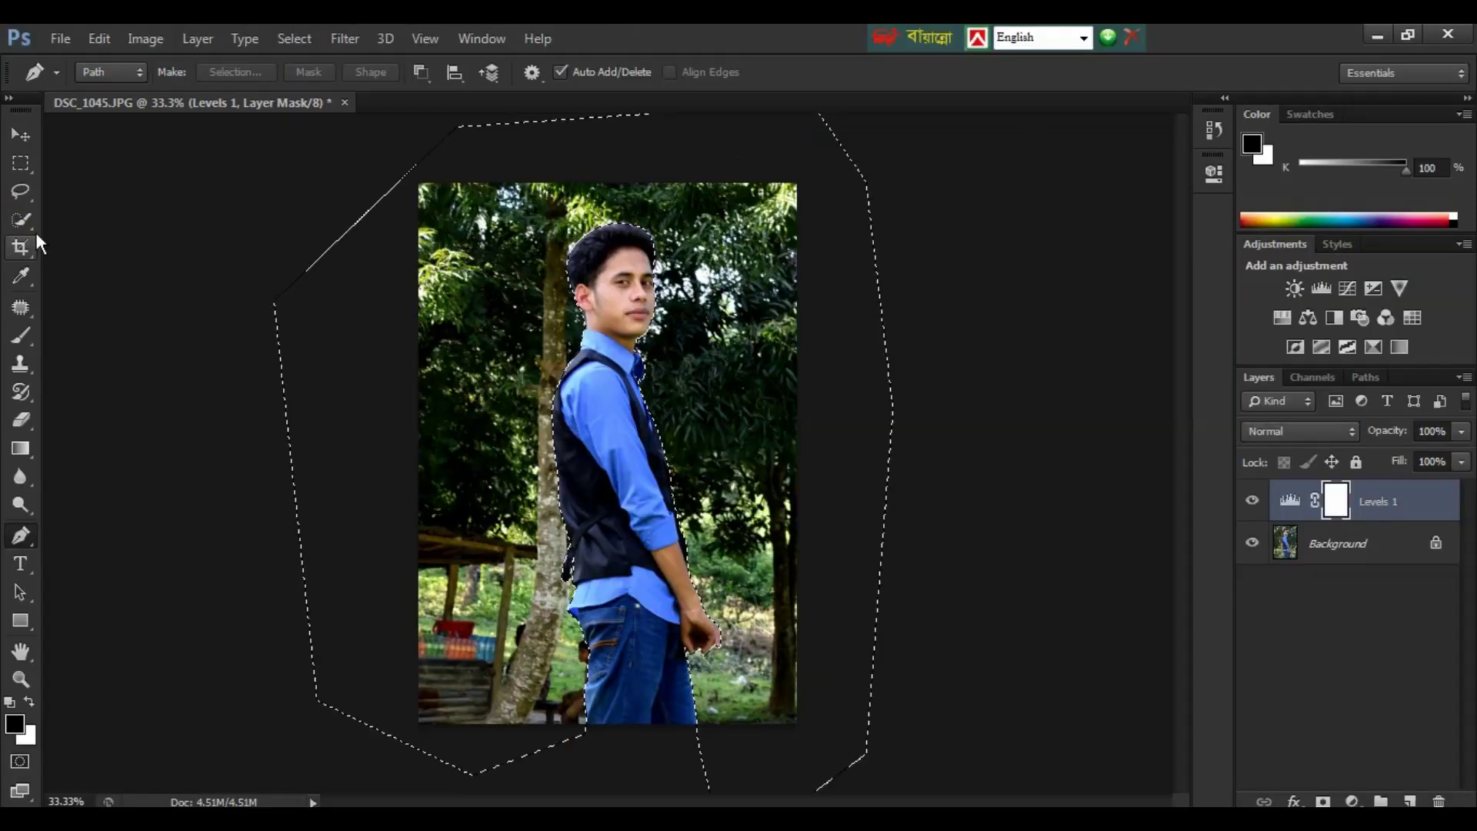
left_click(23, 221)
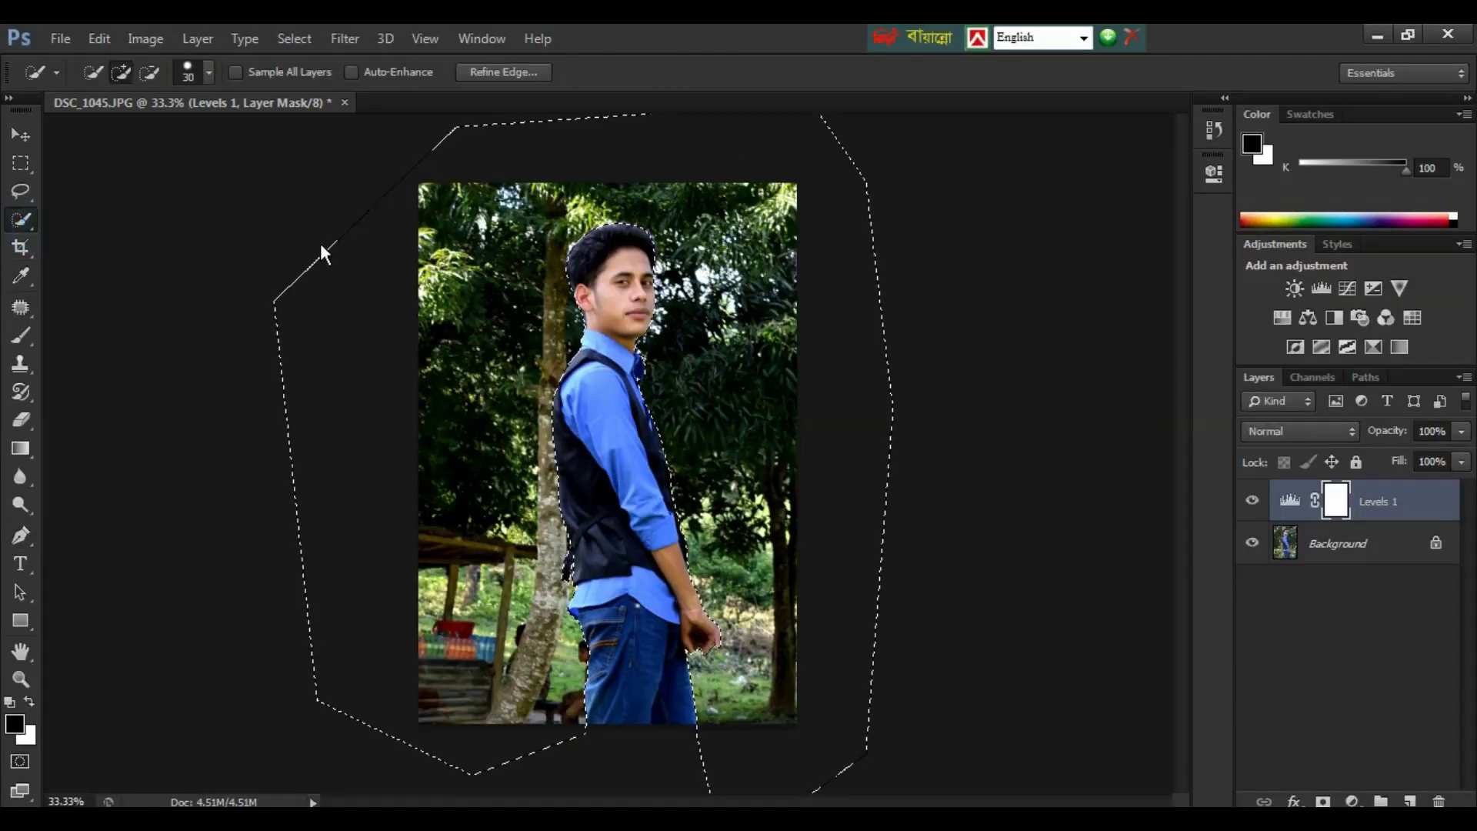
Feather the selection with a 2-pixel radius from the right-click menu.
right_click(537, 317)
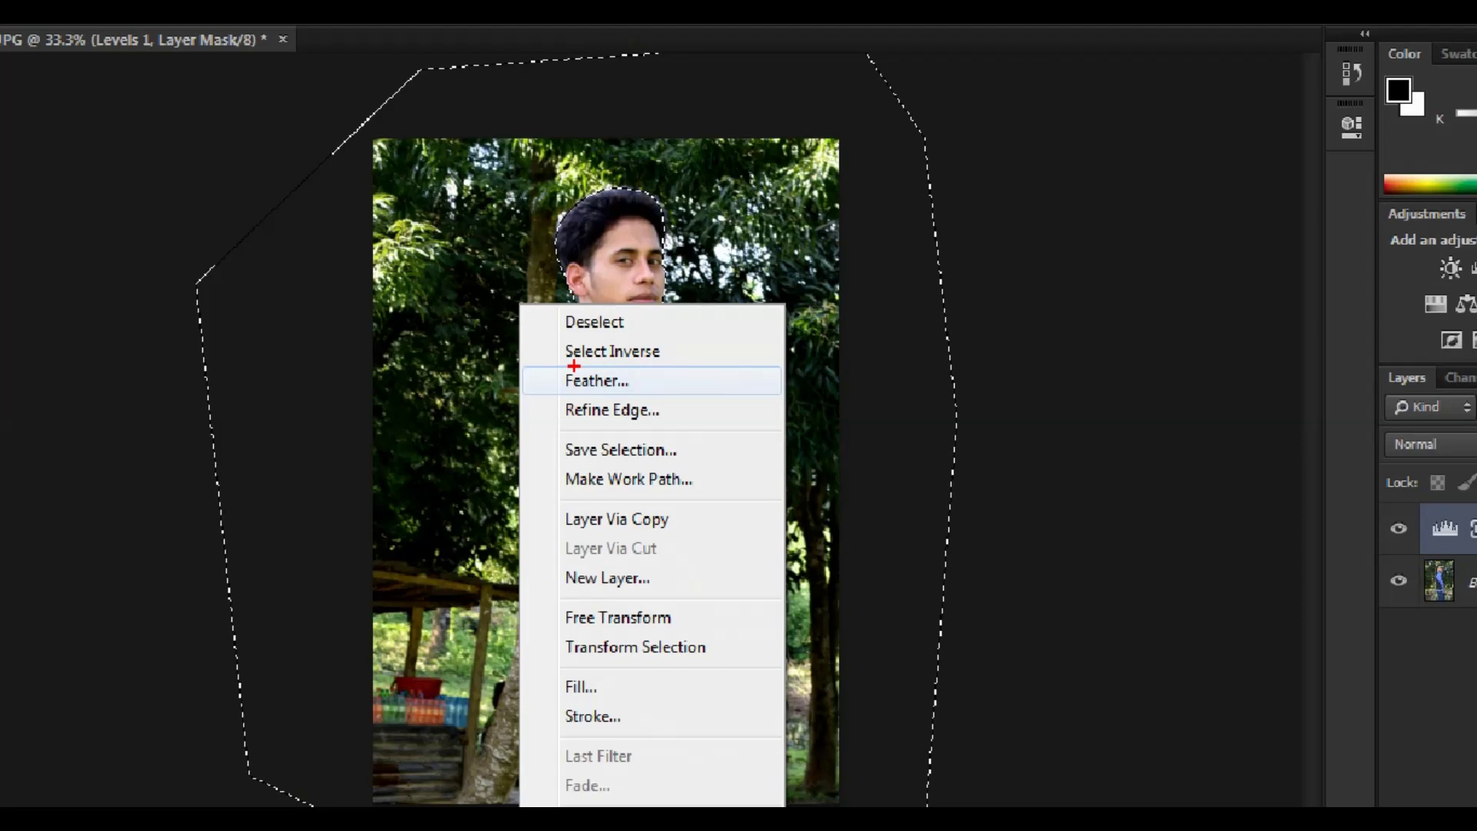
left_click(581, 384)
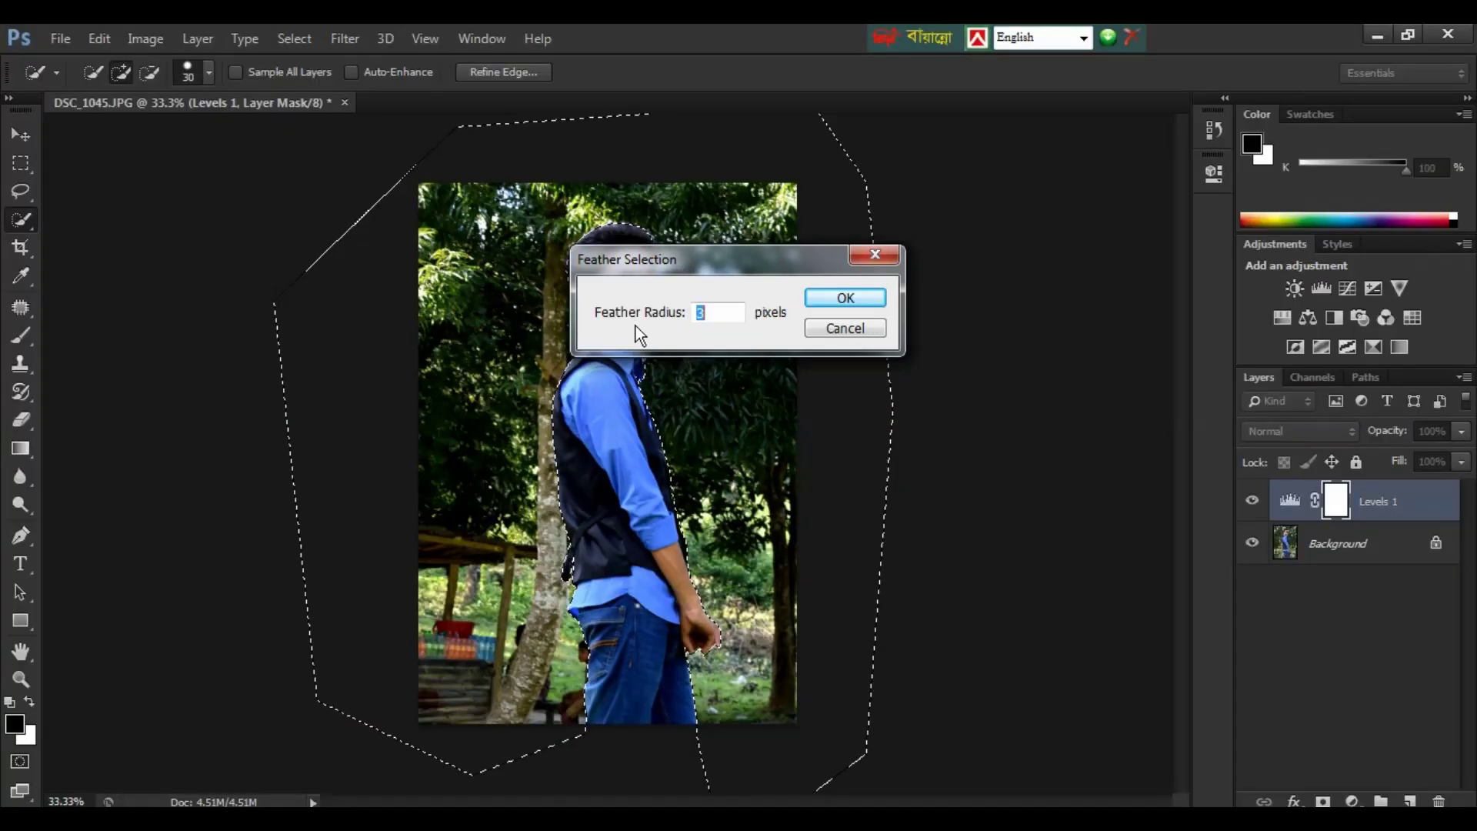
double_click(720, 317)
type("2")
left_click(859, 299)
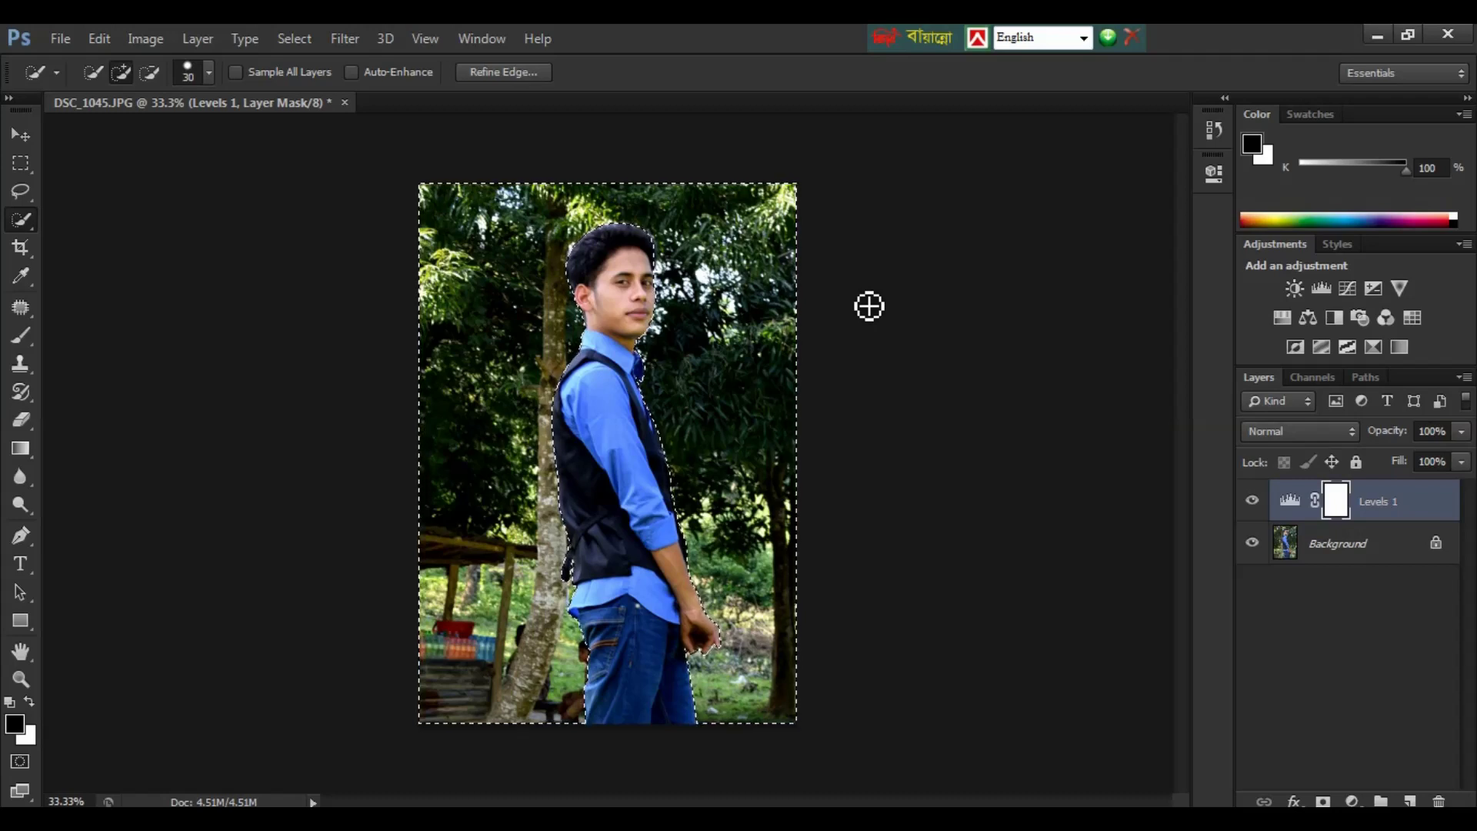
Unlock the Background layer, converting it into Layer 0.
left_click(1368, 555)
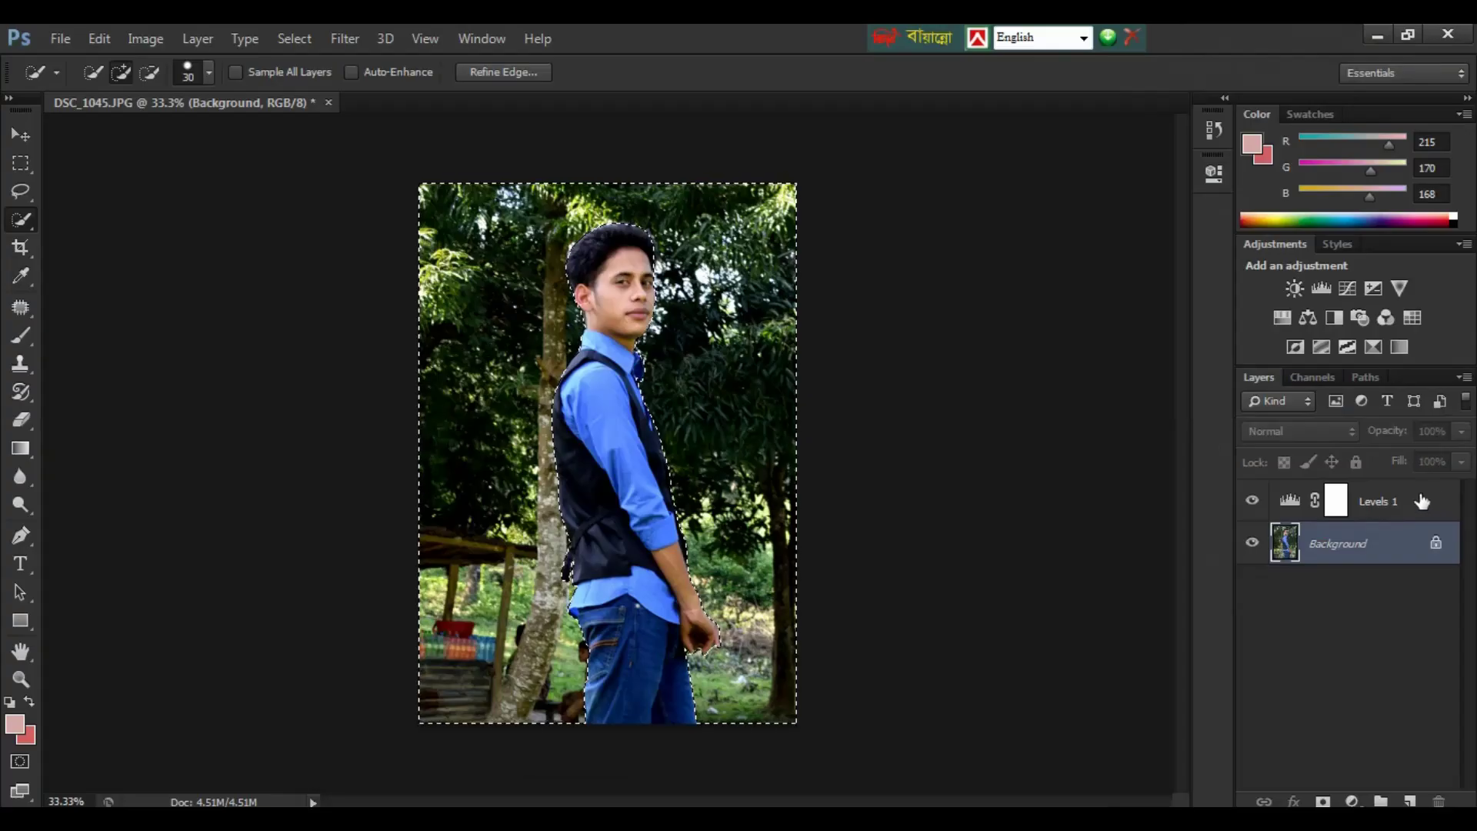
left_click(1309, 423)
left_click(1356, 548)
double_click(1436, 547)
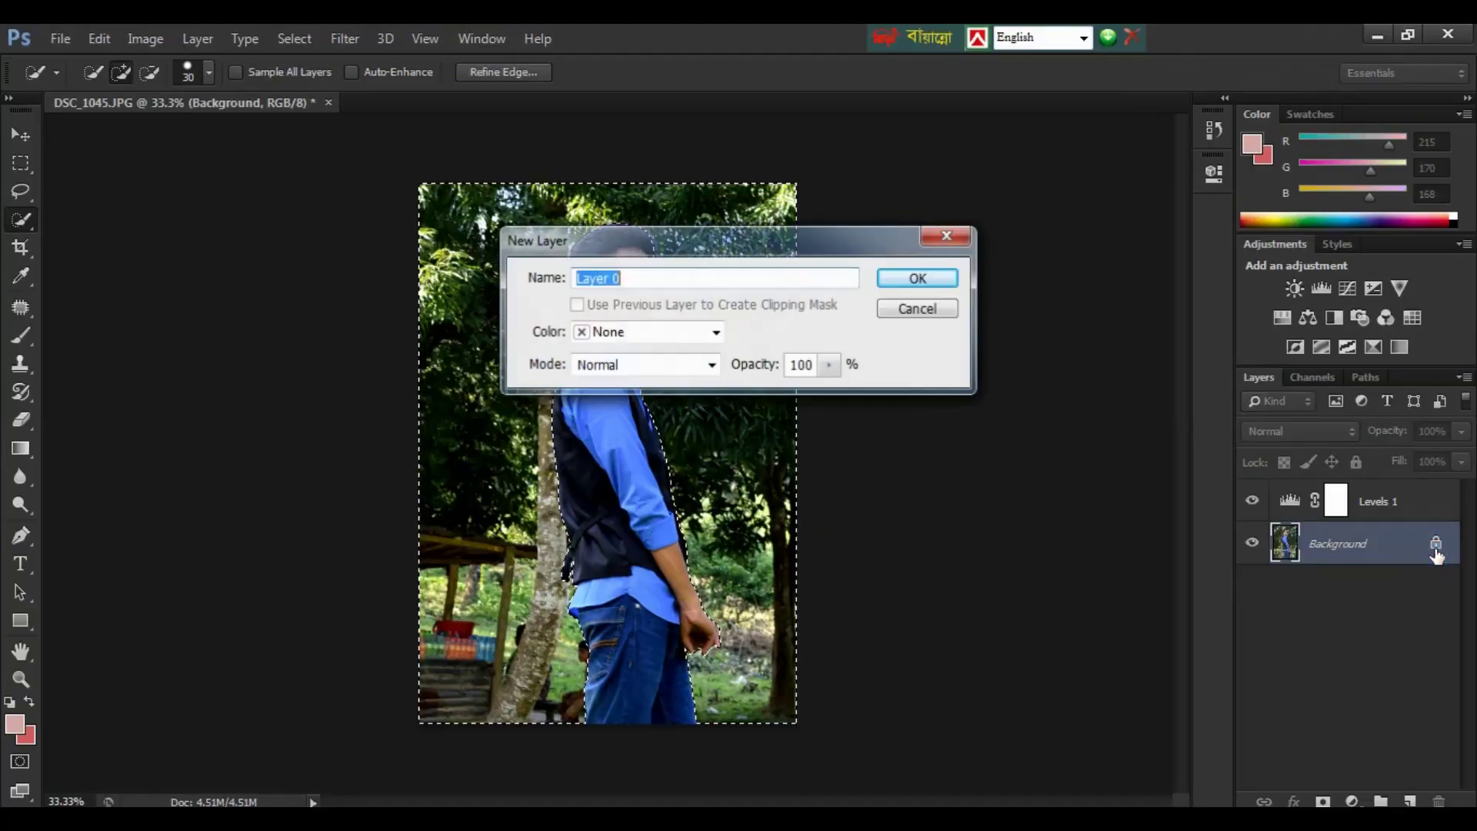
left_click(929, 280)
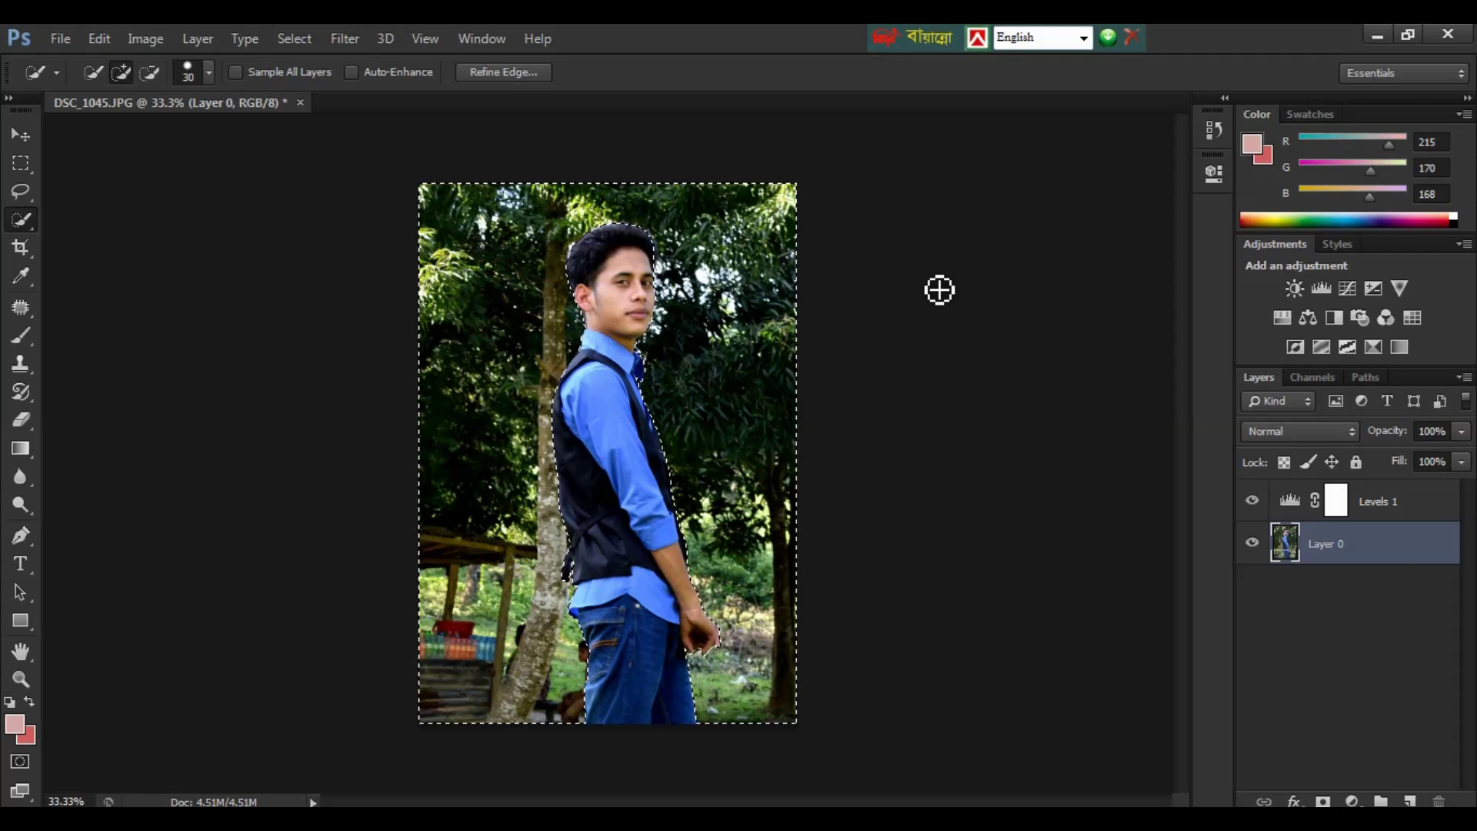
Delete the selected background around the man to leave him on transparency, then deselect.
key("Delete")
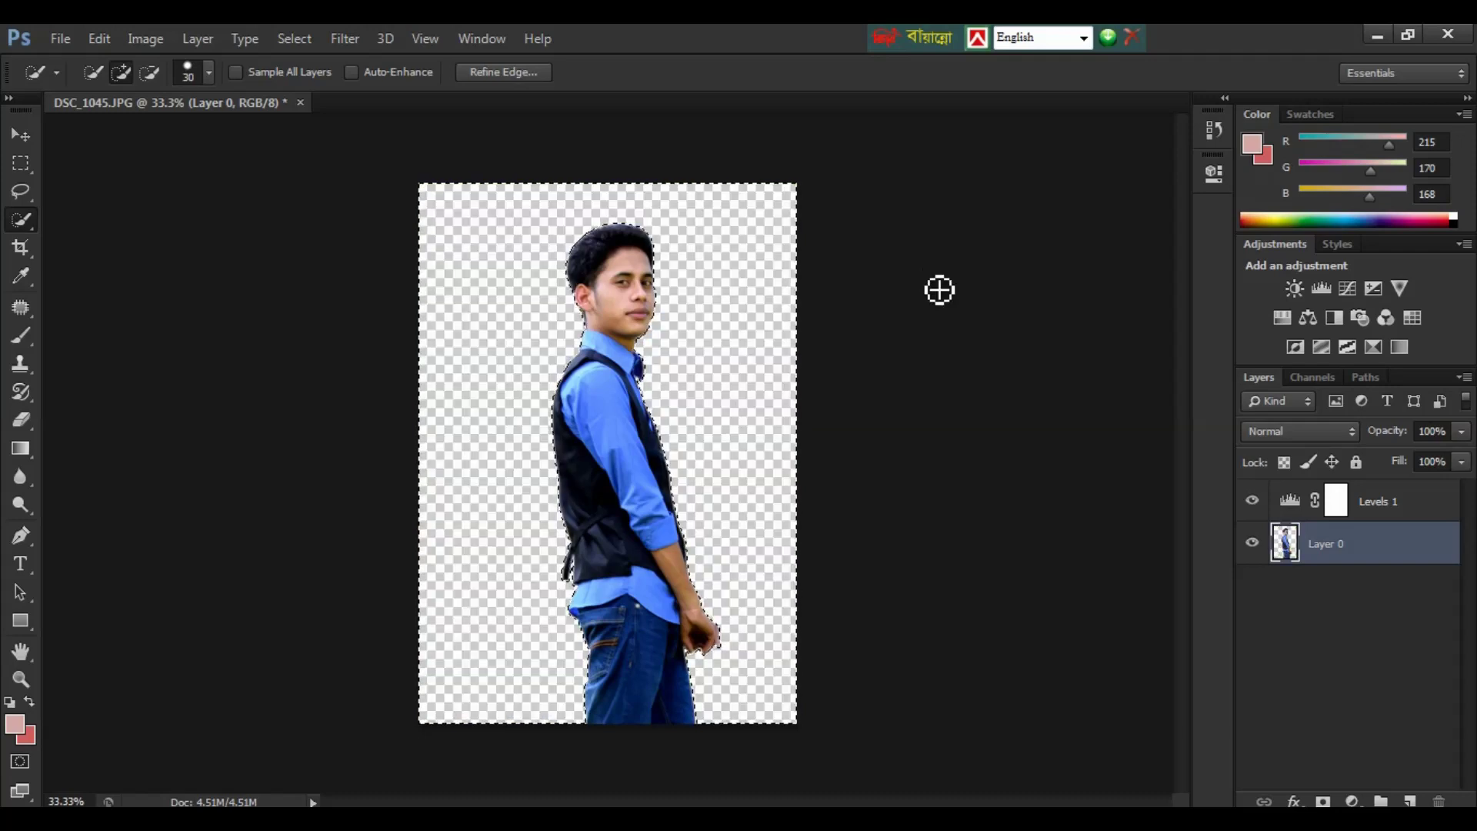
key("ctrl+plus")
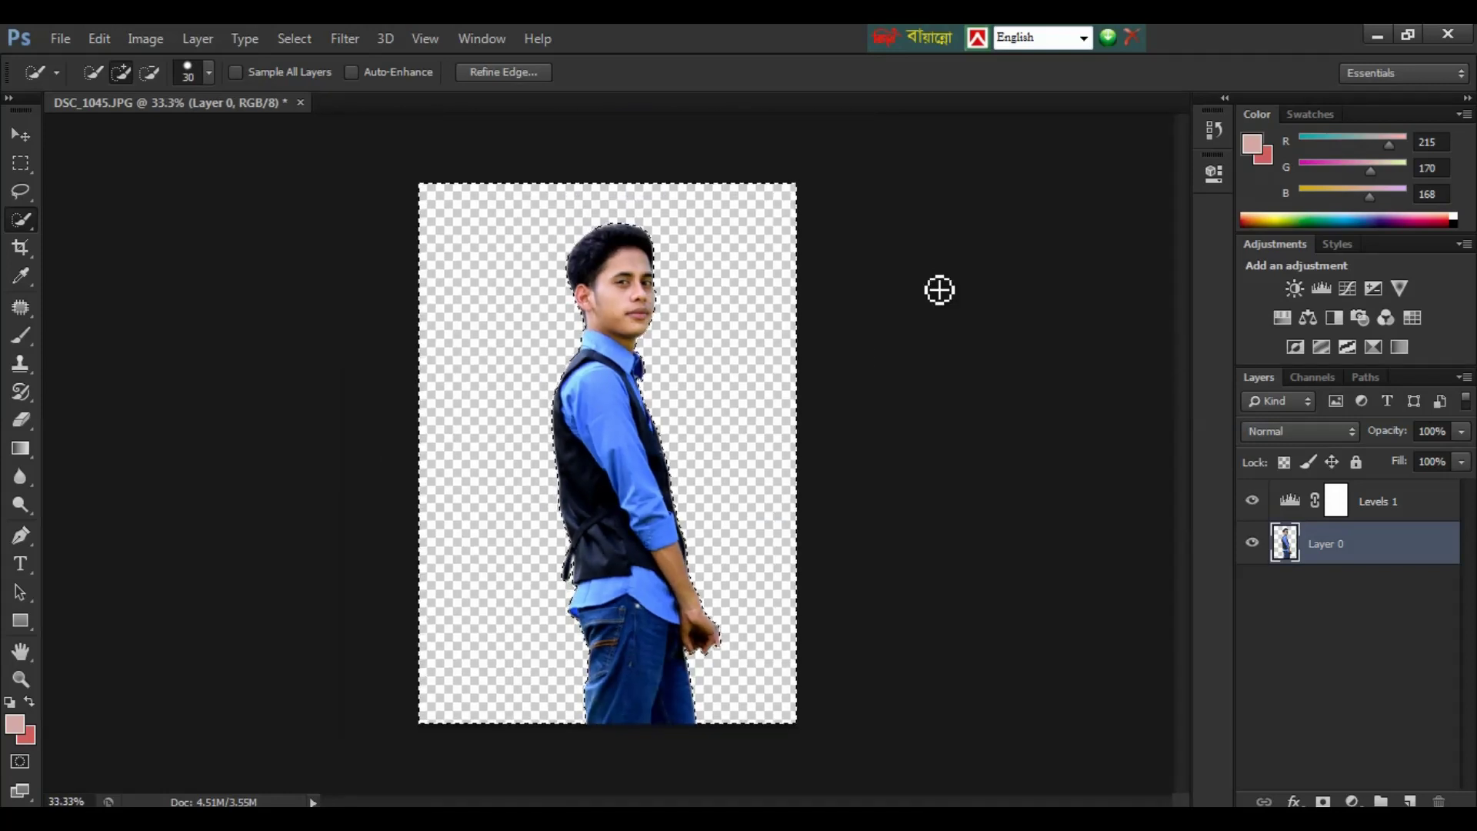
key("ctrl+d")
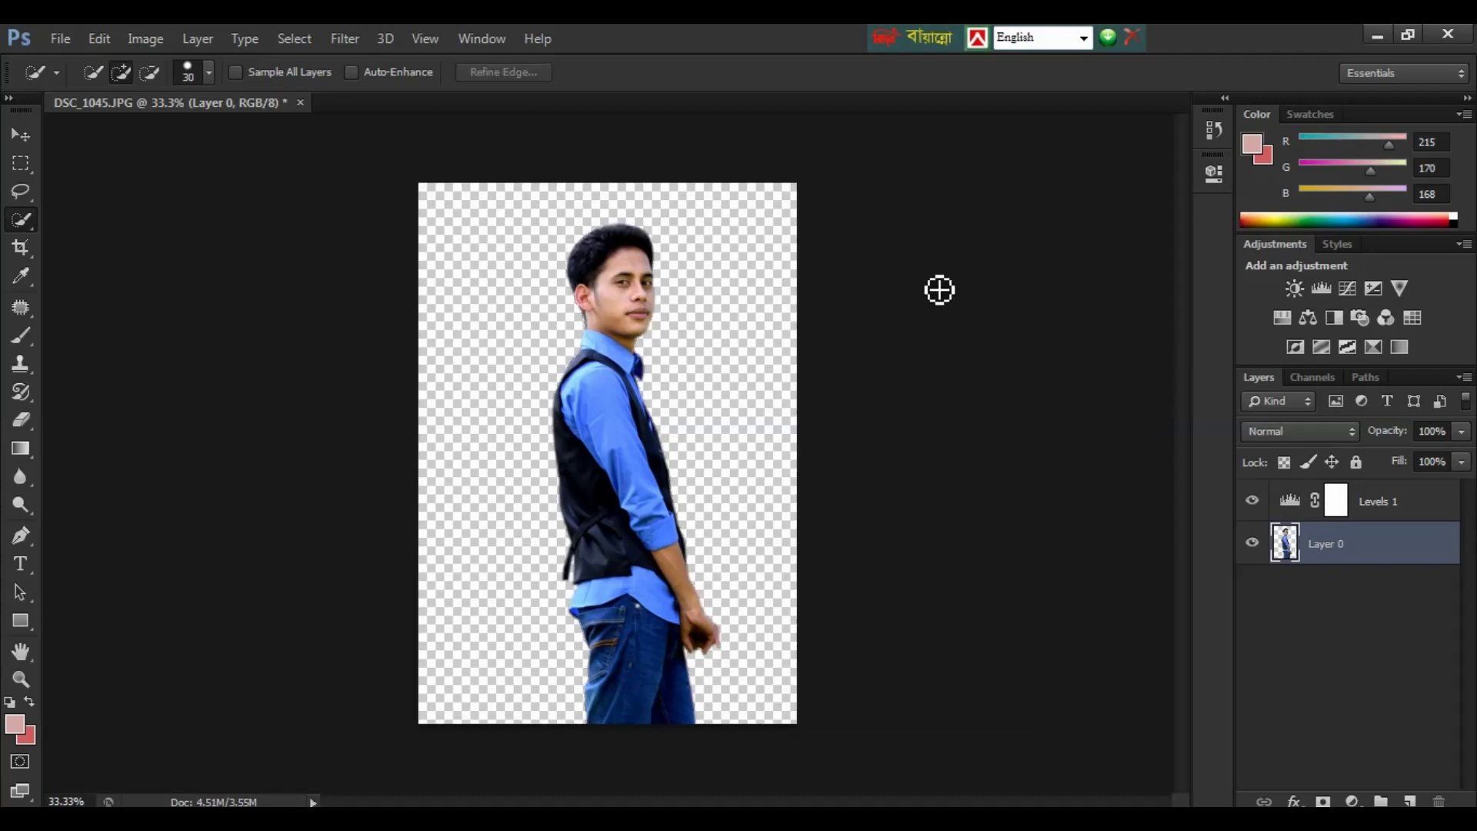
key("ctrl+plus")
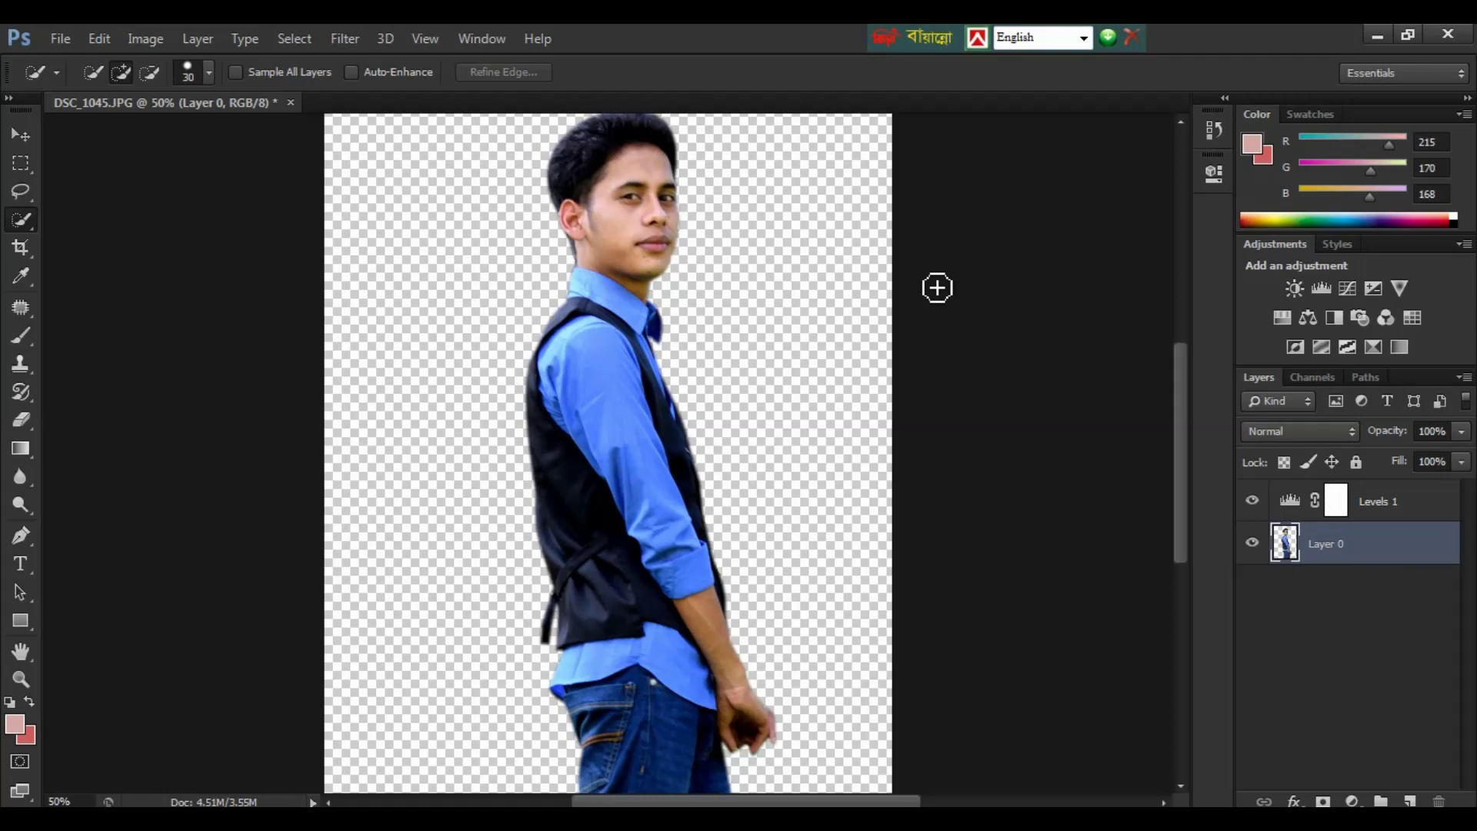
key("alt+Tab")
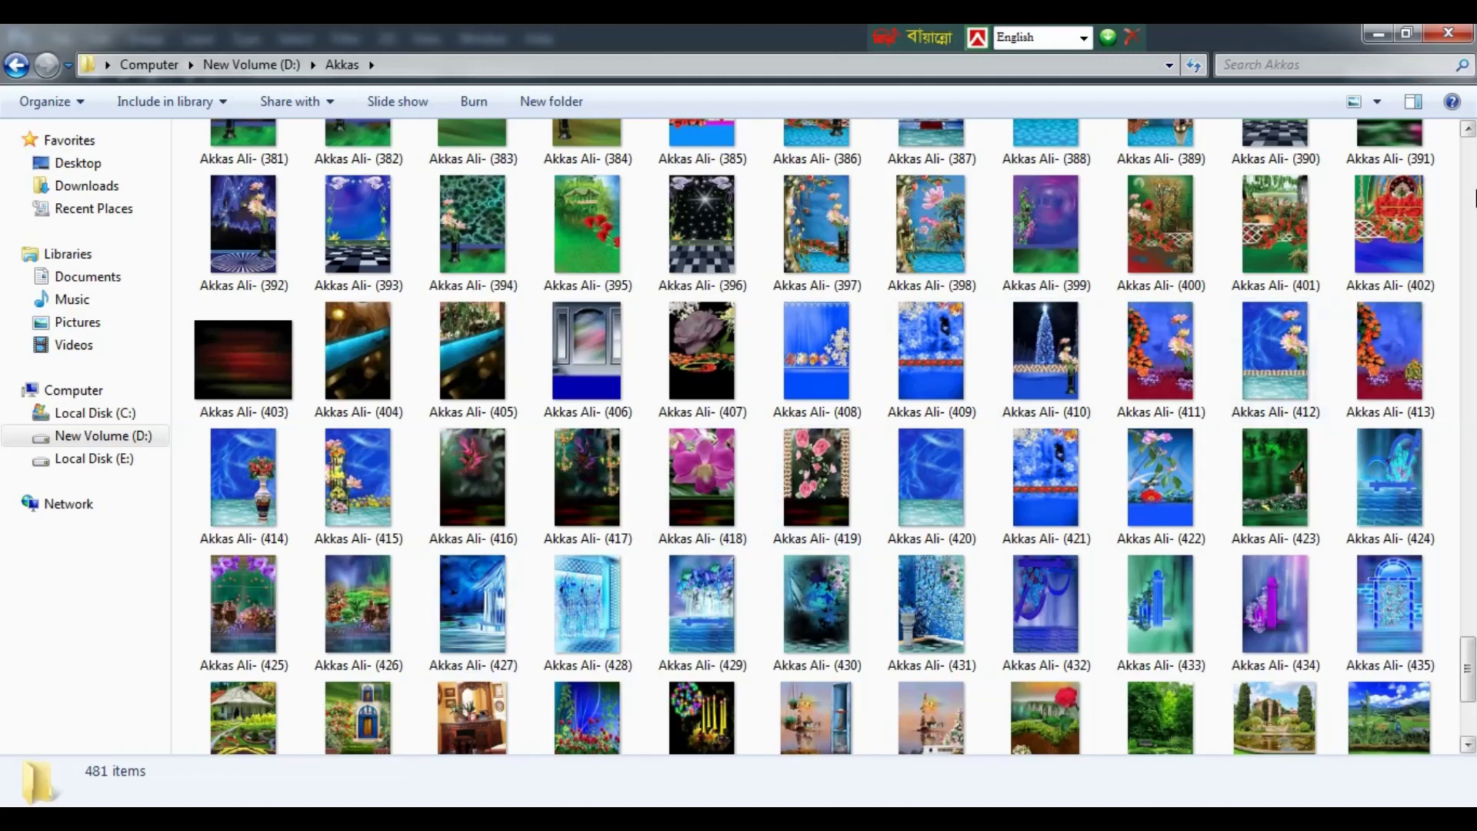
Drag the number 450 flower-garden image from the folder over to Photoshop.
left_click_drag(1469, 669, 1470, 731)
left_click_drag(587, 562, 1340, 643)
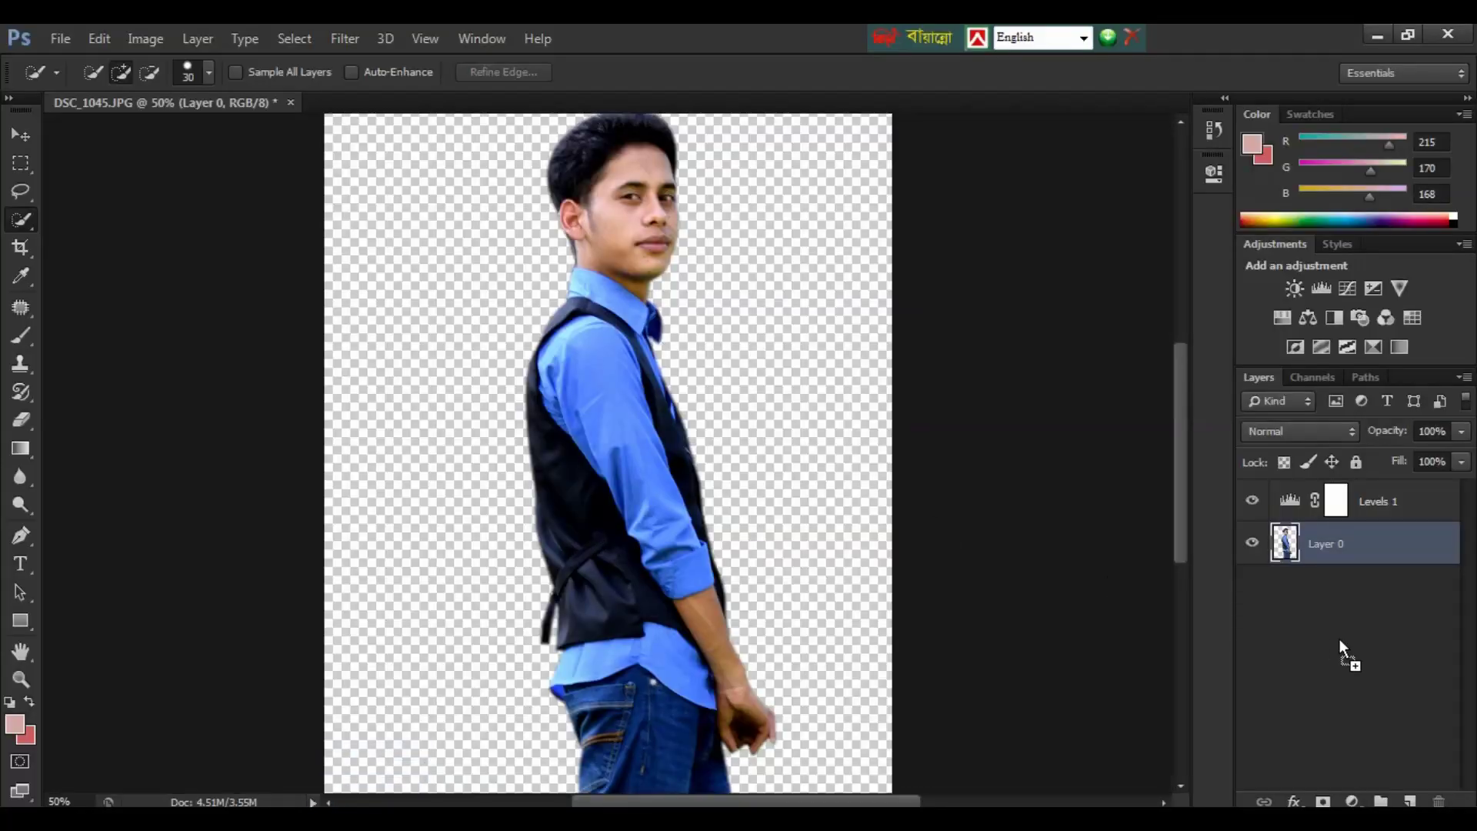
left_click_drag(1036, 543, 760, 454)
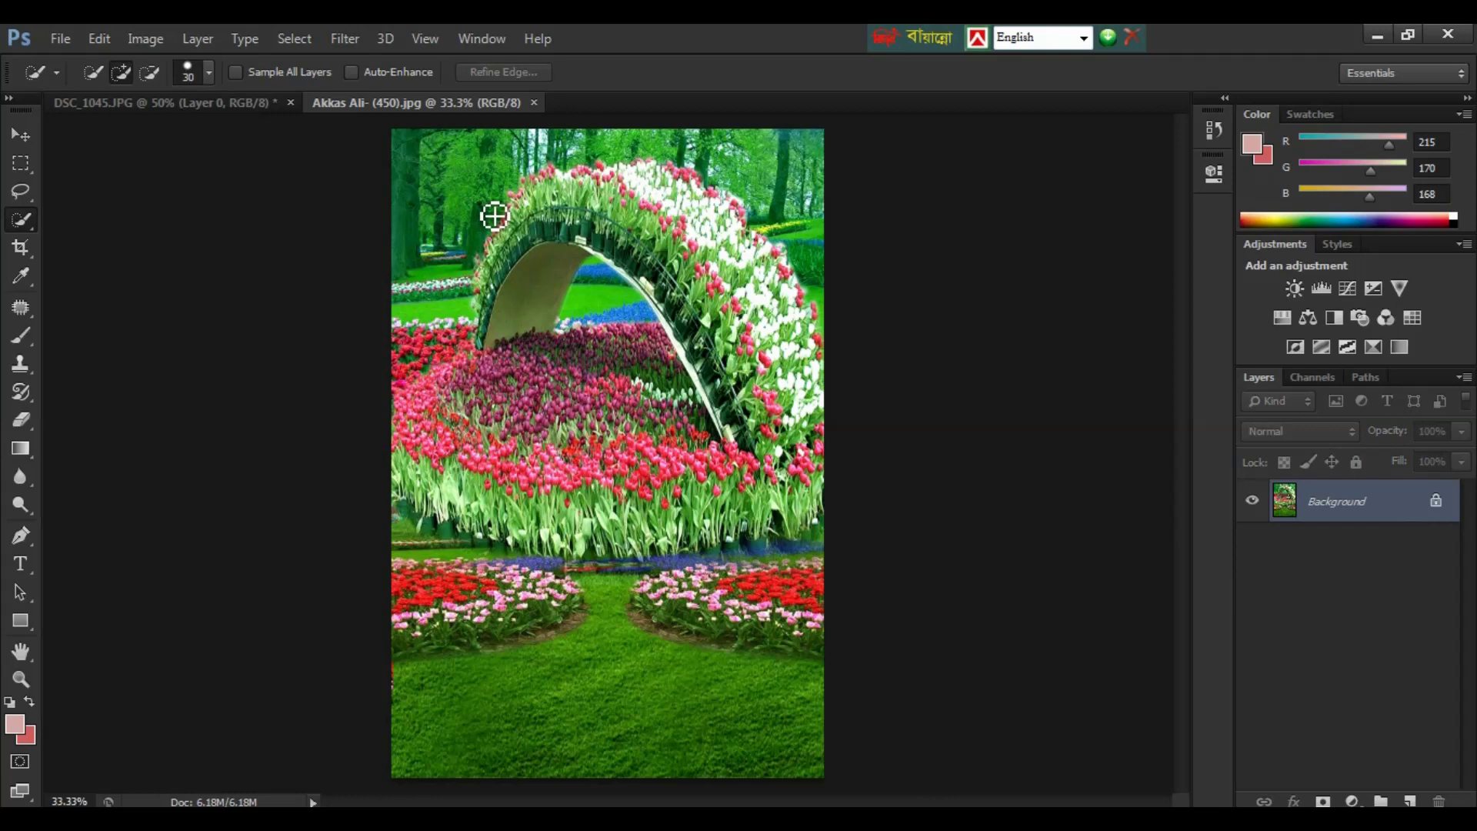
key("v")
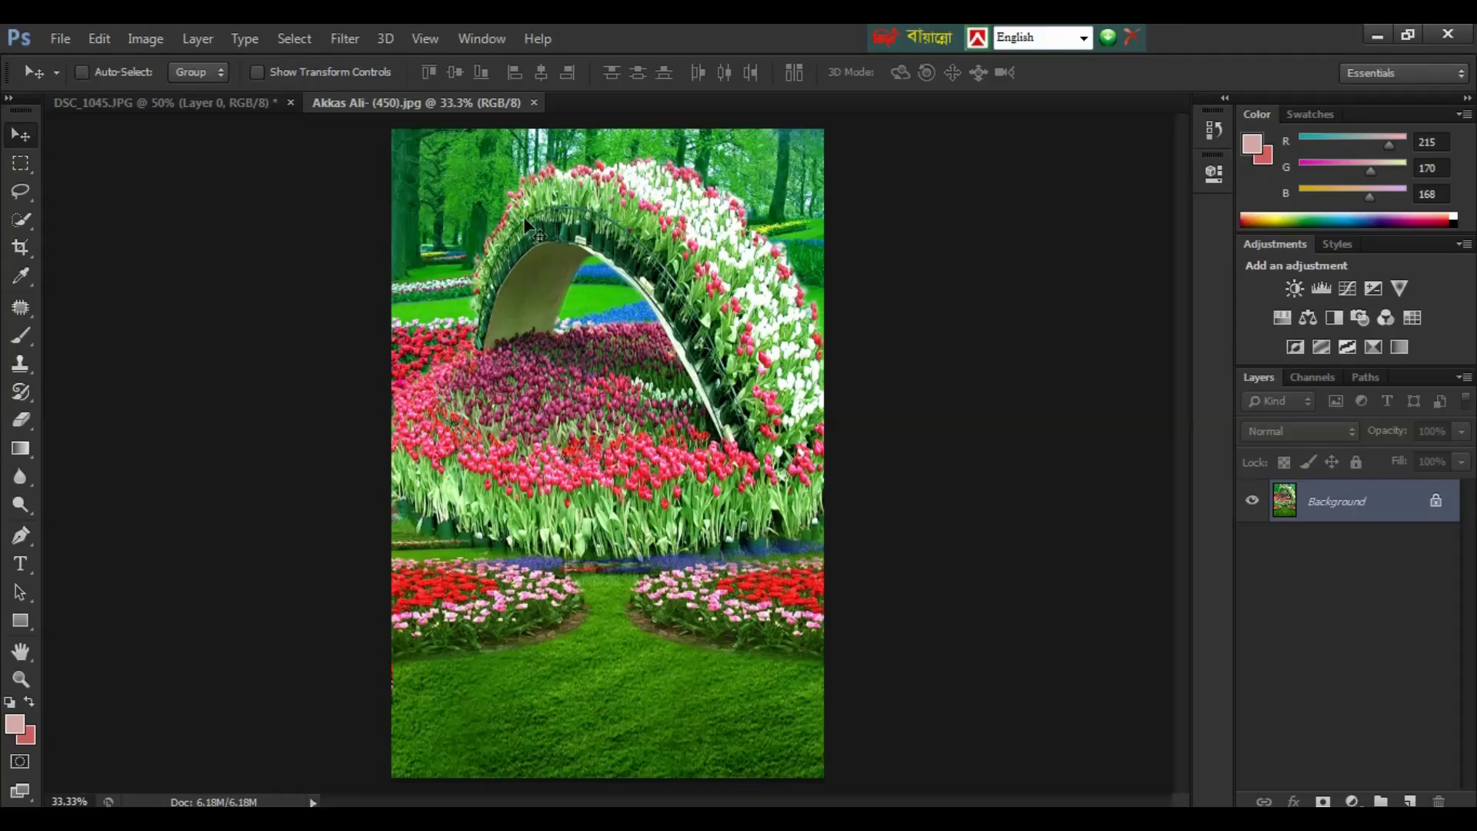
Copy the garden image into DSC_1045.JPG as Layer 1 and shift it up to cover the top gap.
left_click_drag(523, 216, 508, 300)
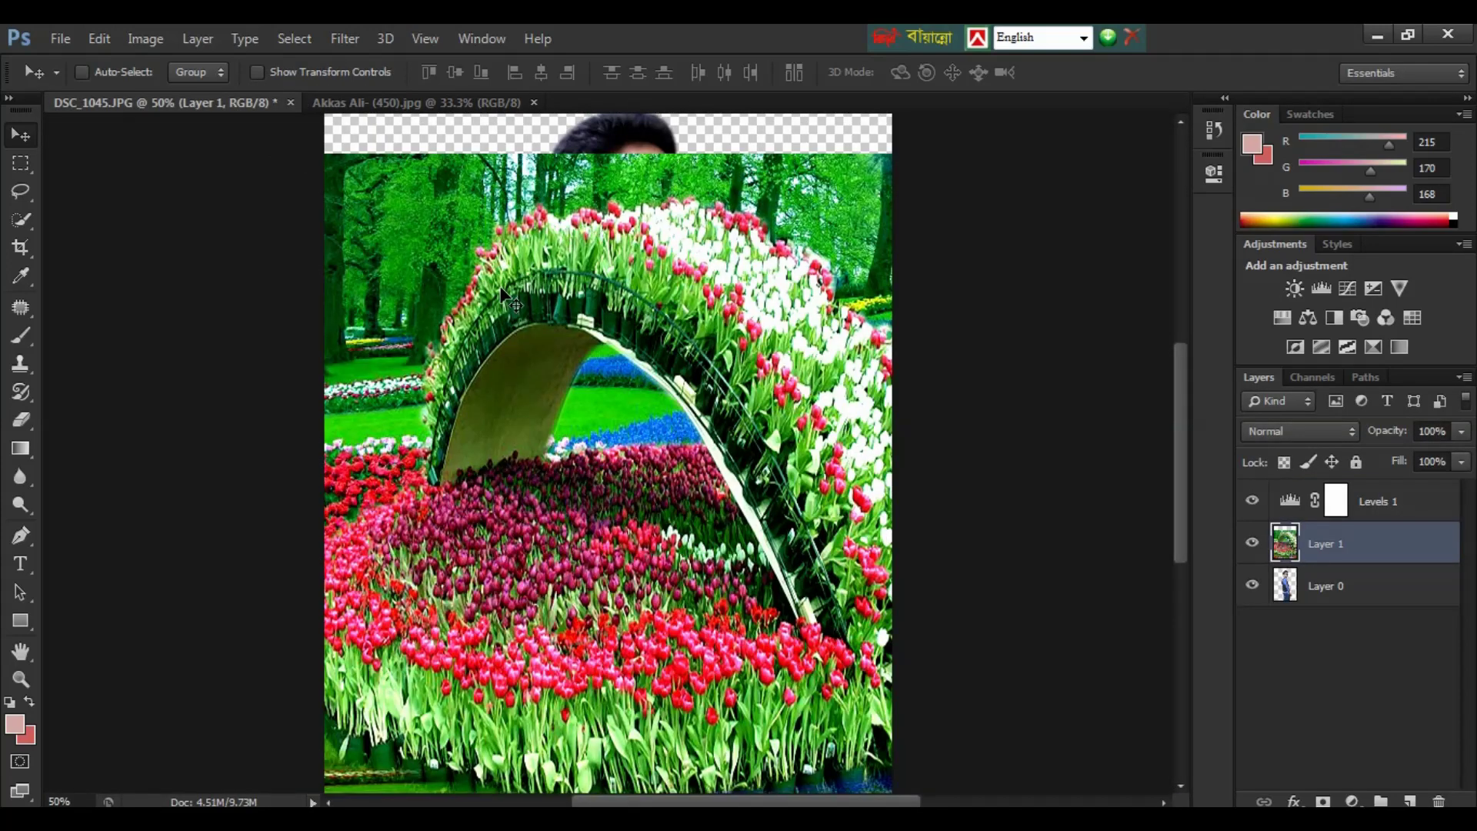
key("ctrl+minus")
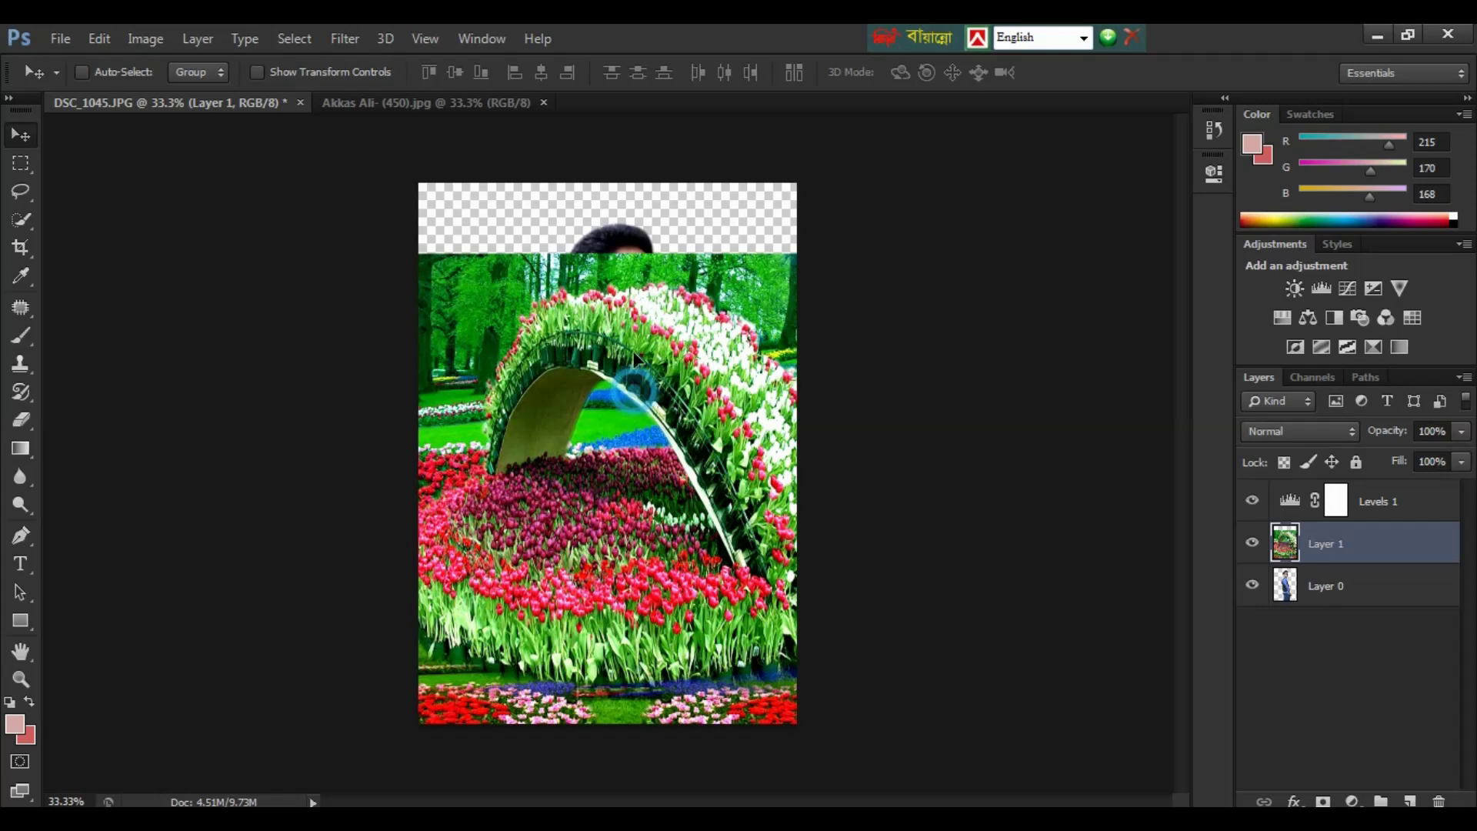
left_click_drag(635, 394, 634, 315)
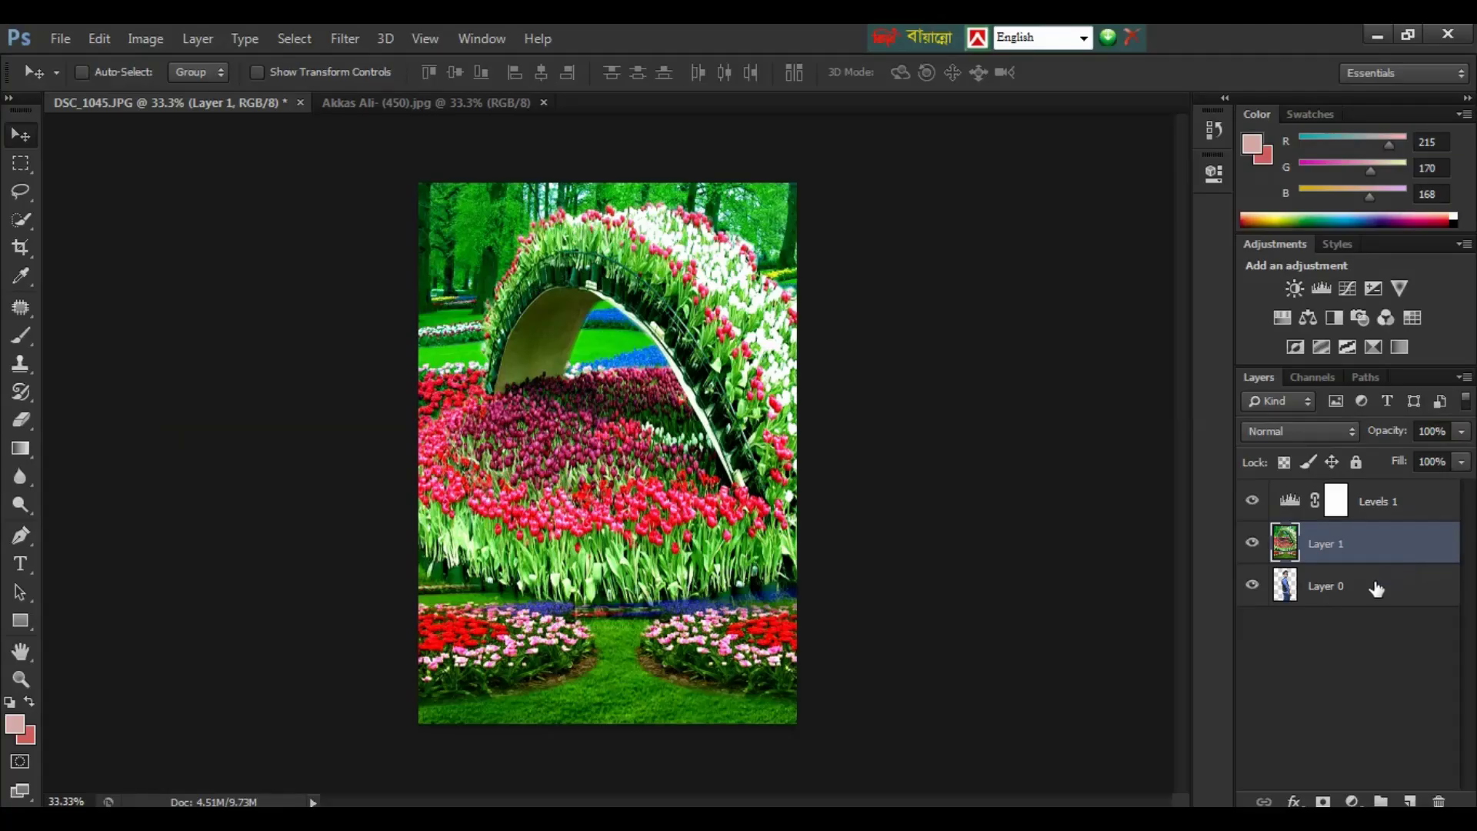
Move Layer 0 above the garden layer and merge all visible layers into one.
left_click_drag(1375, 583, 1373, 540)
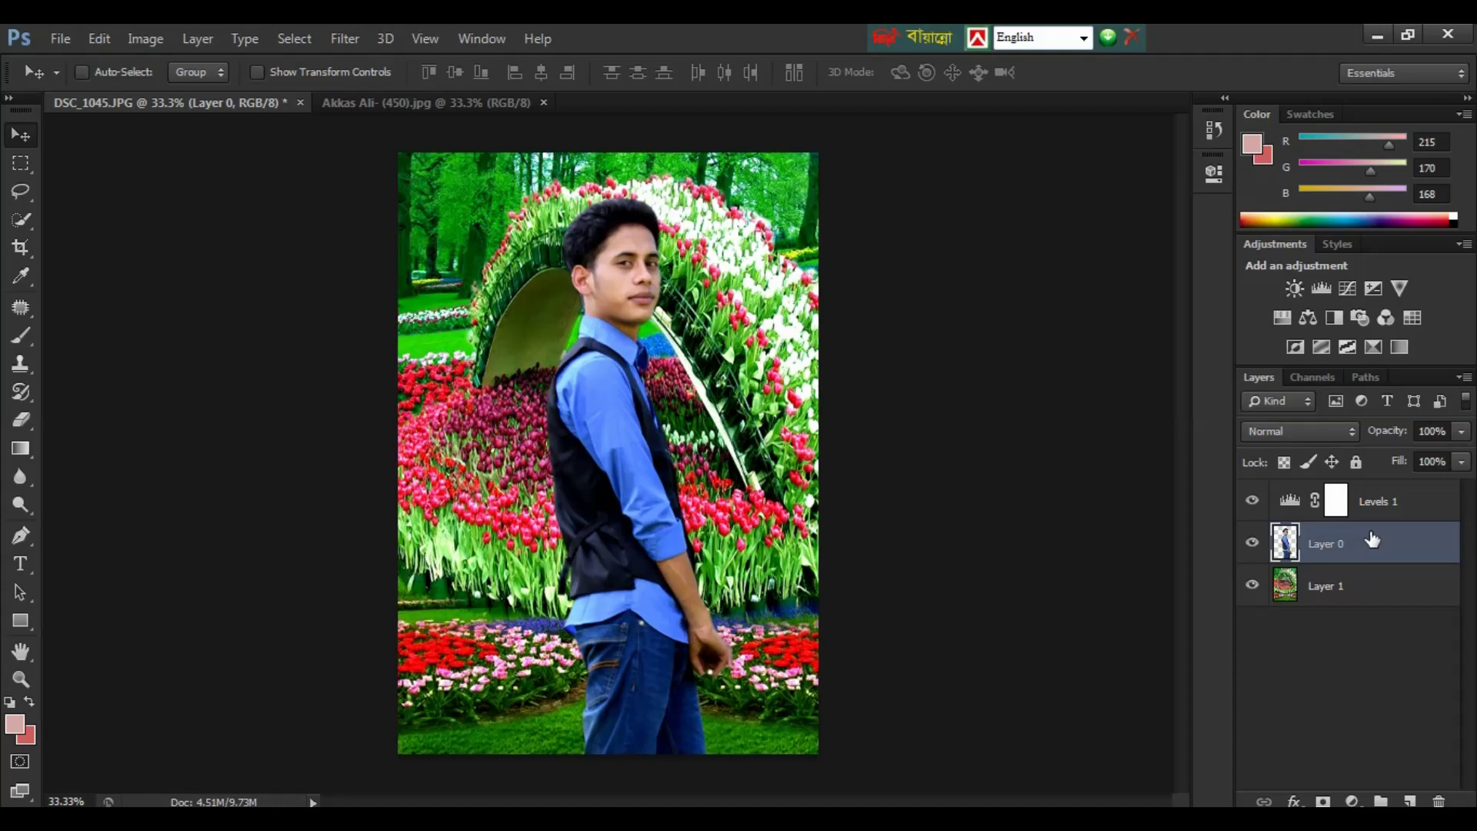
key("ctrl+plus")
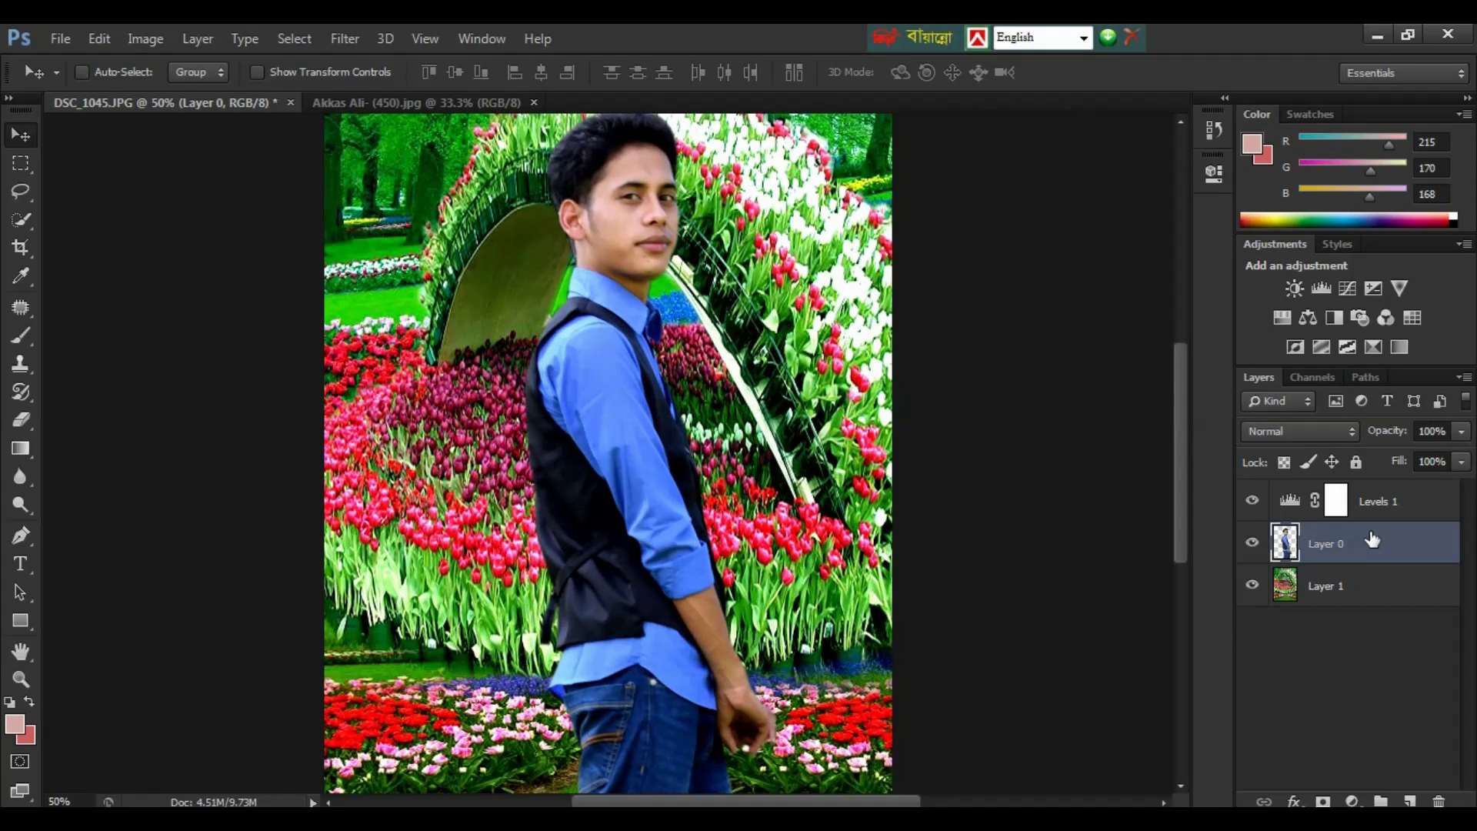
key("ctrl+minus")
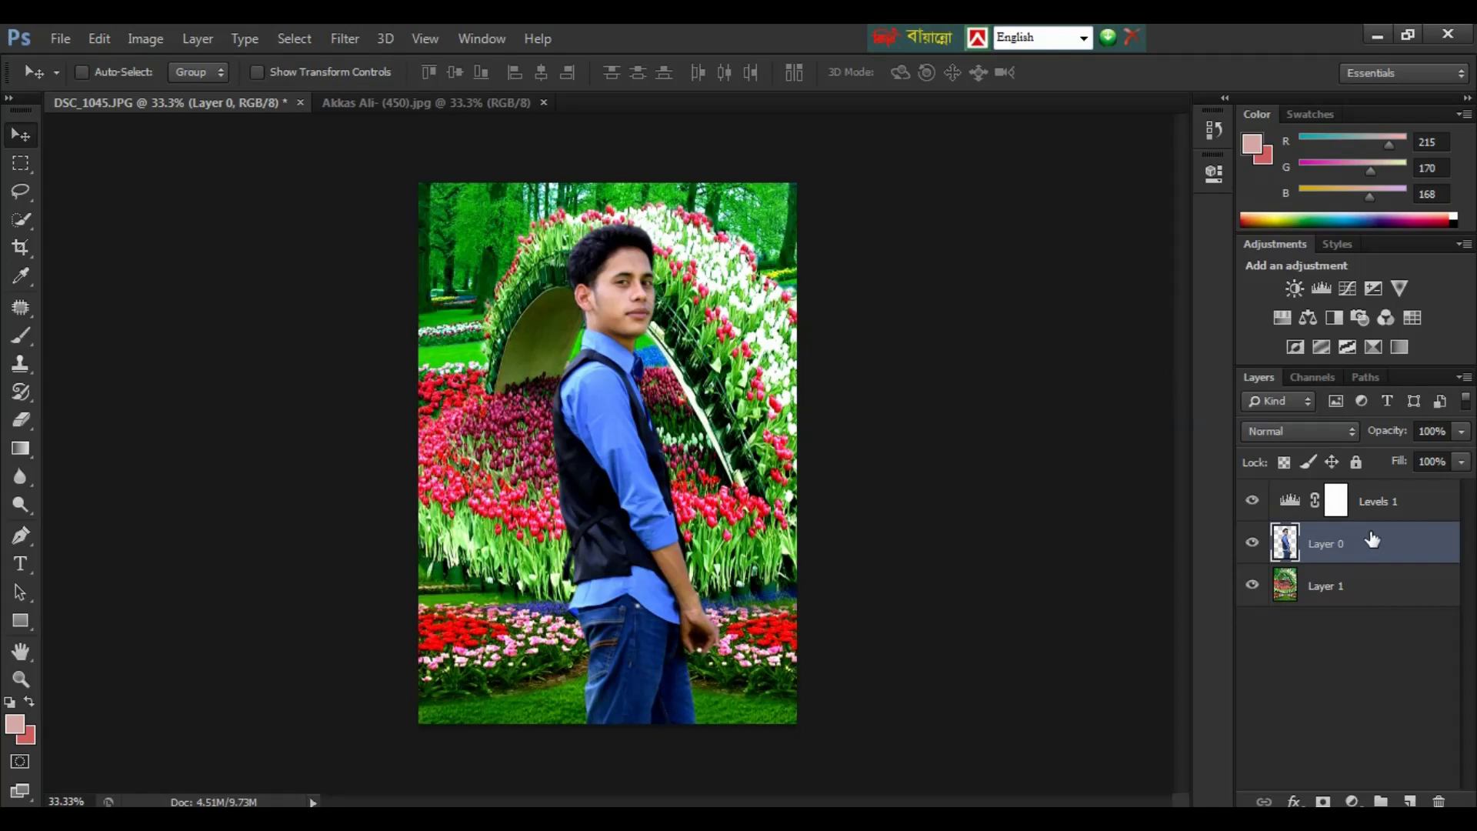
key("ctrl+shift")
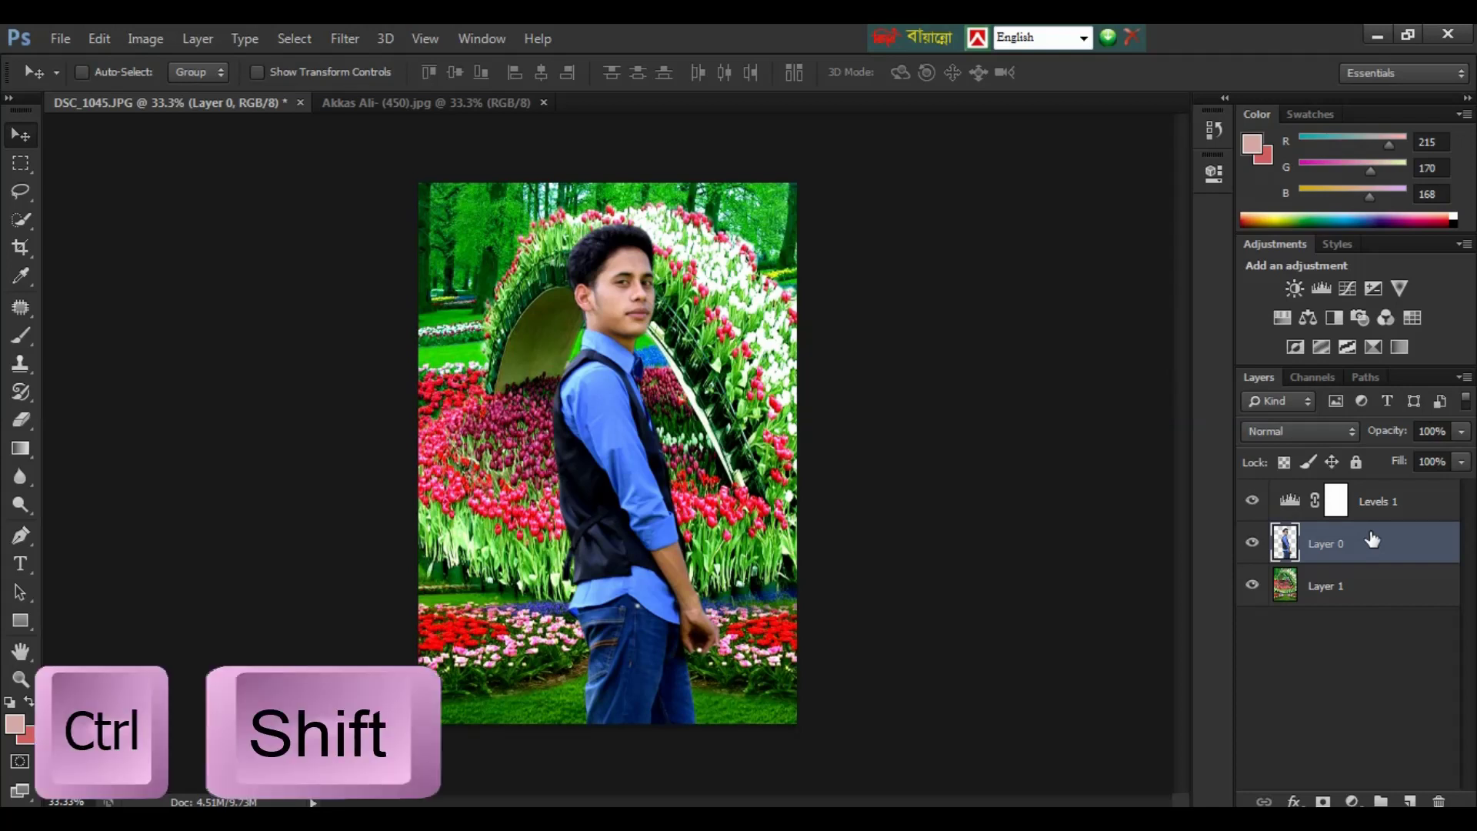
key("ctrl+shift+e")
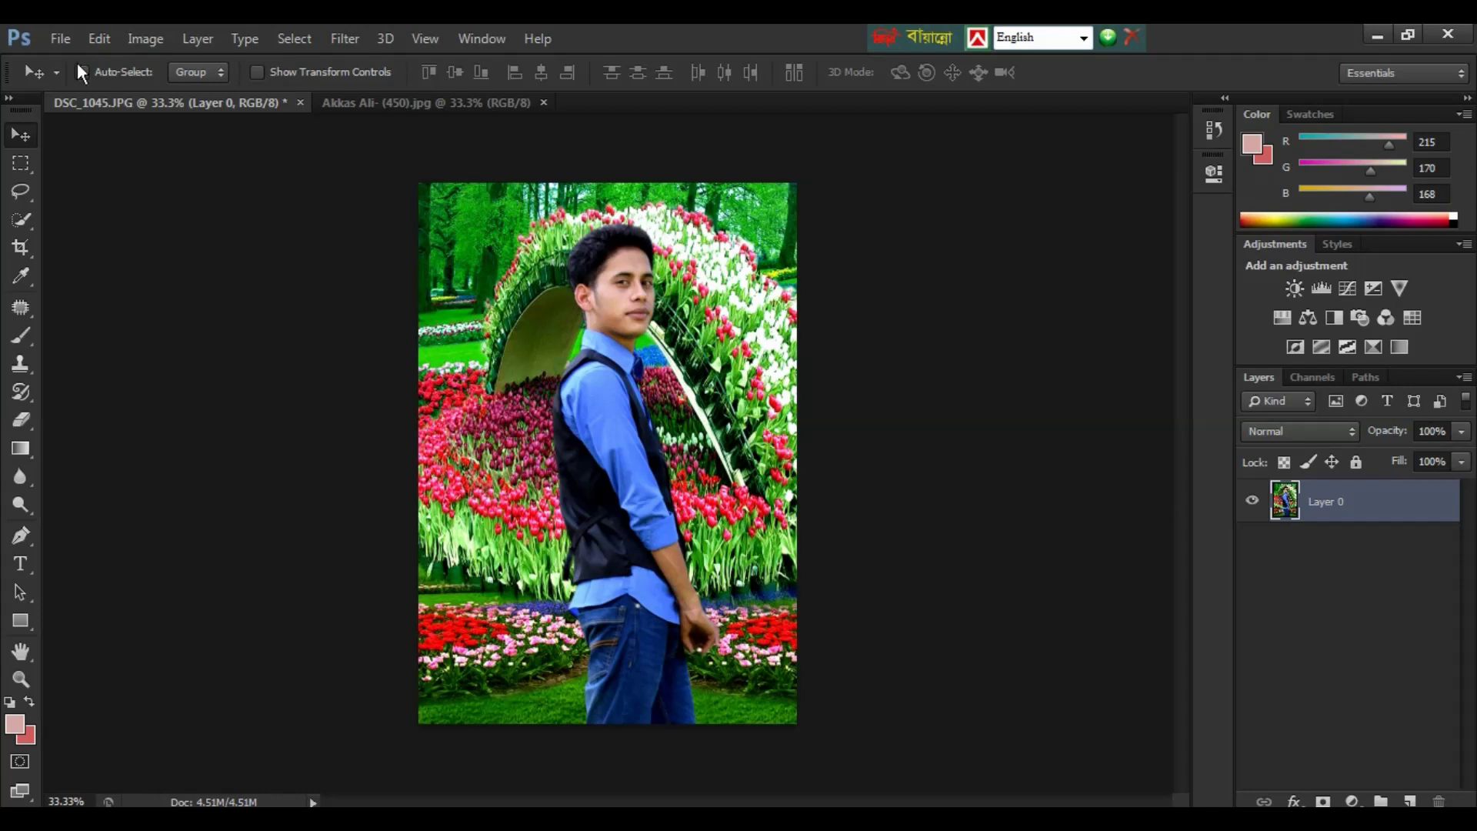
left_click(54, 36)
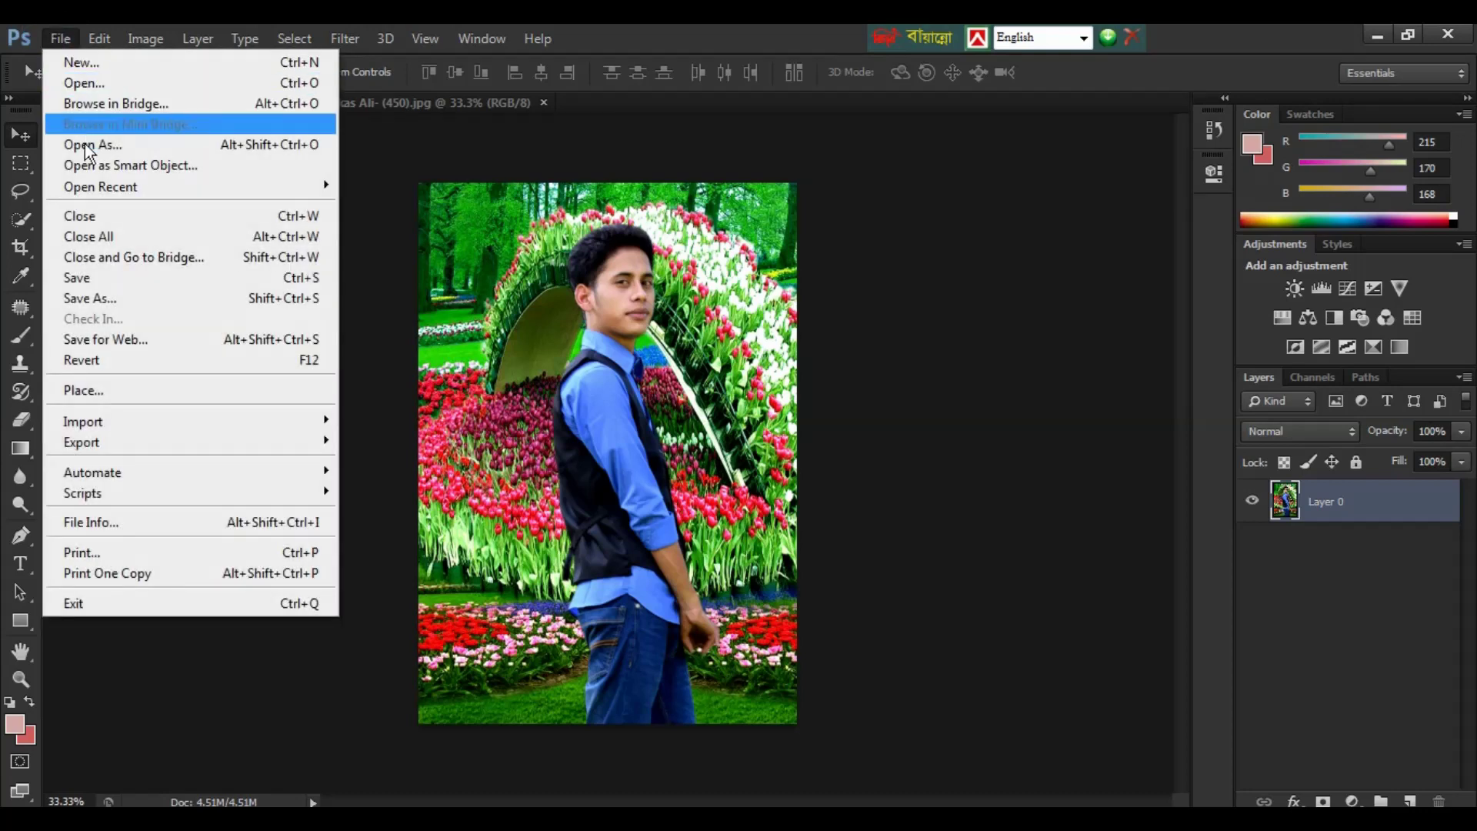
Start Save As and browse to the target folder on Local Disk (E:).
left_click(109, 303)
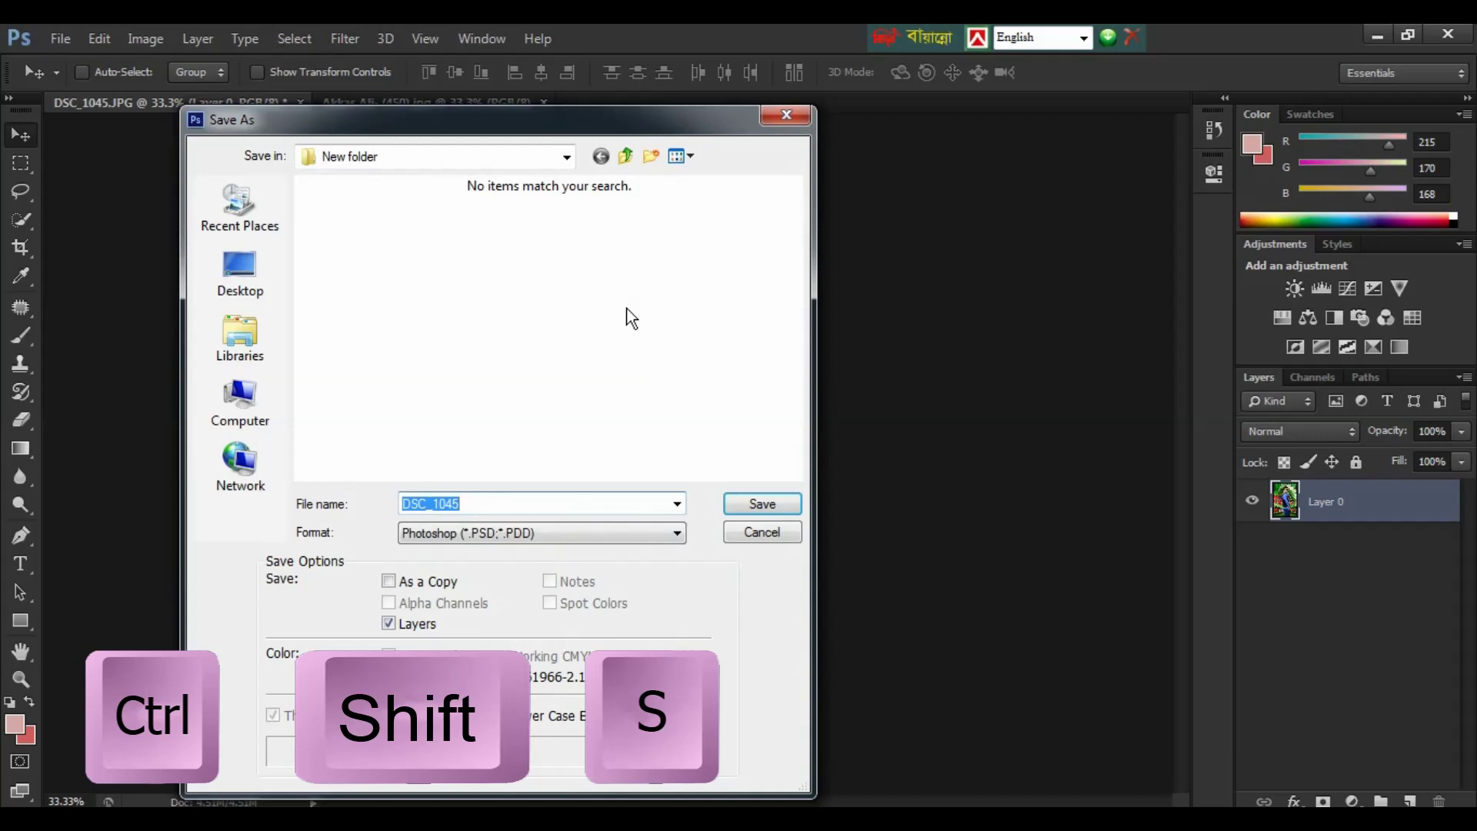
left_click(258, 394)
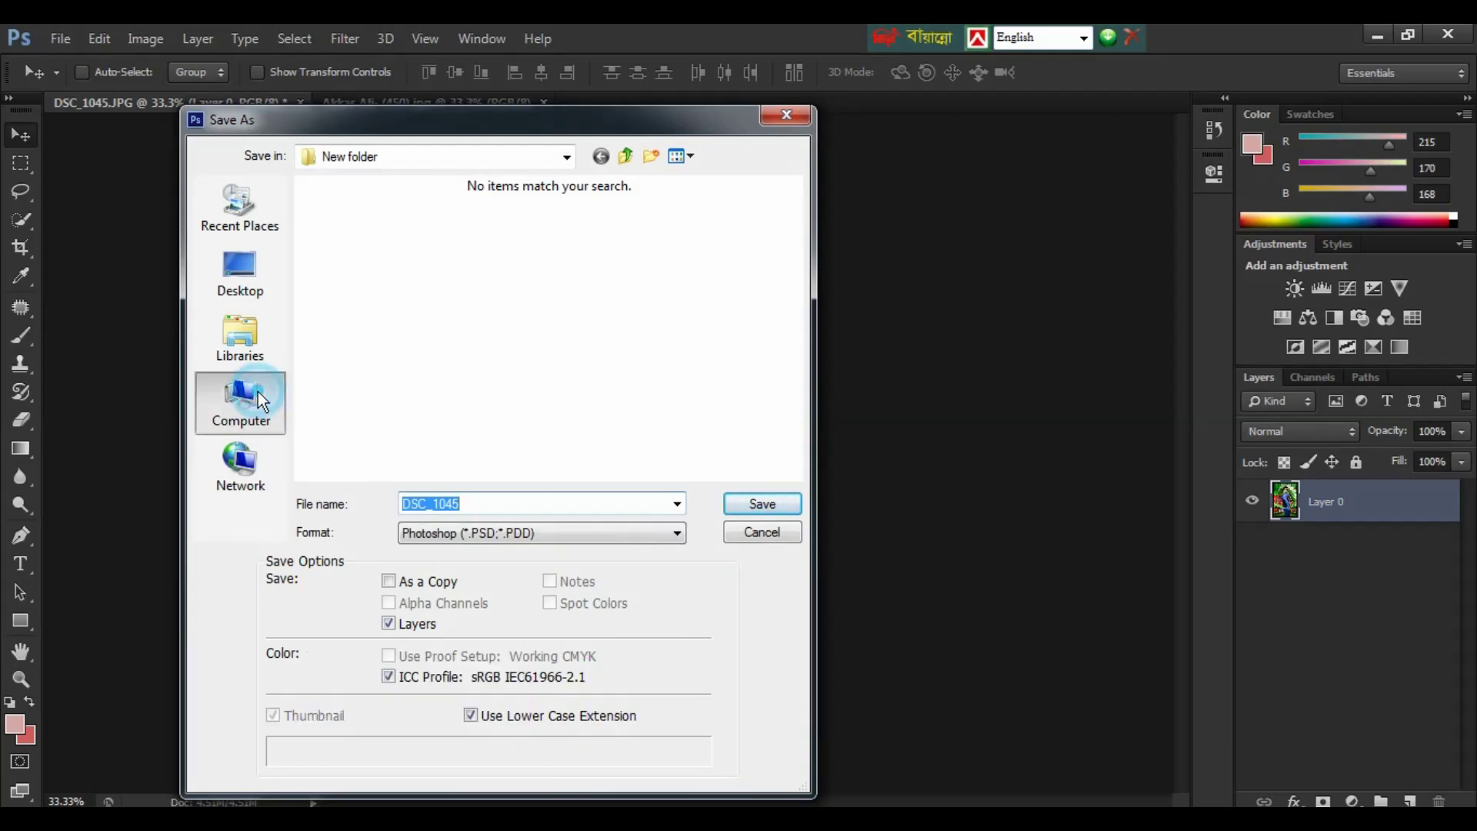
left_click(453, 296)
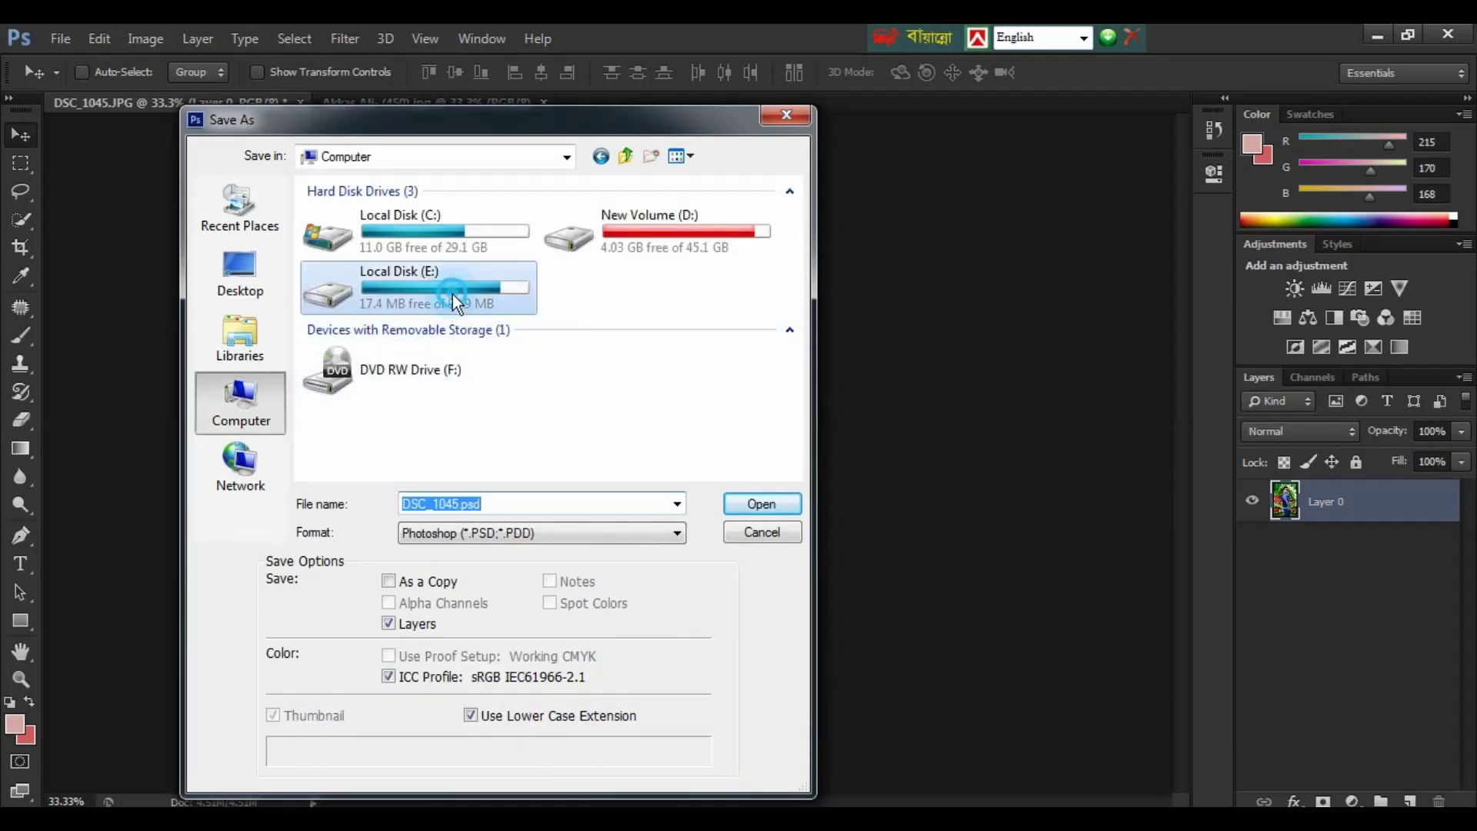
double_click(453, 294)
left_click(565, 265)
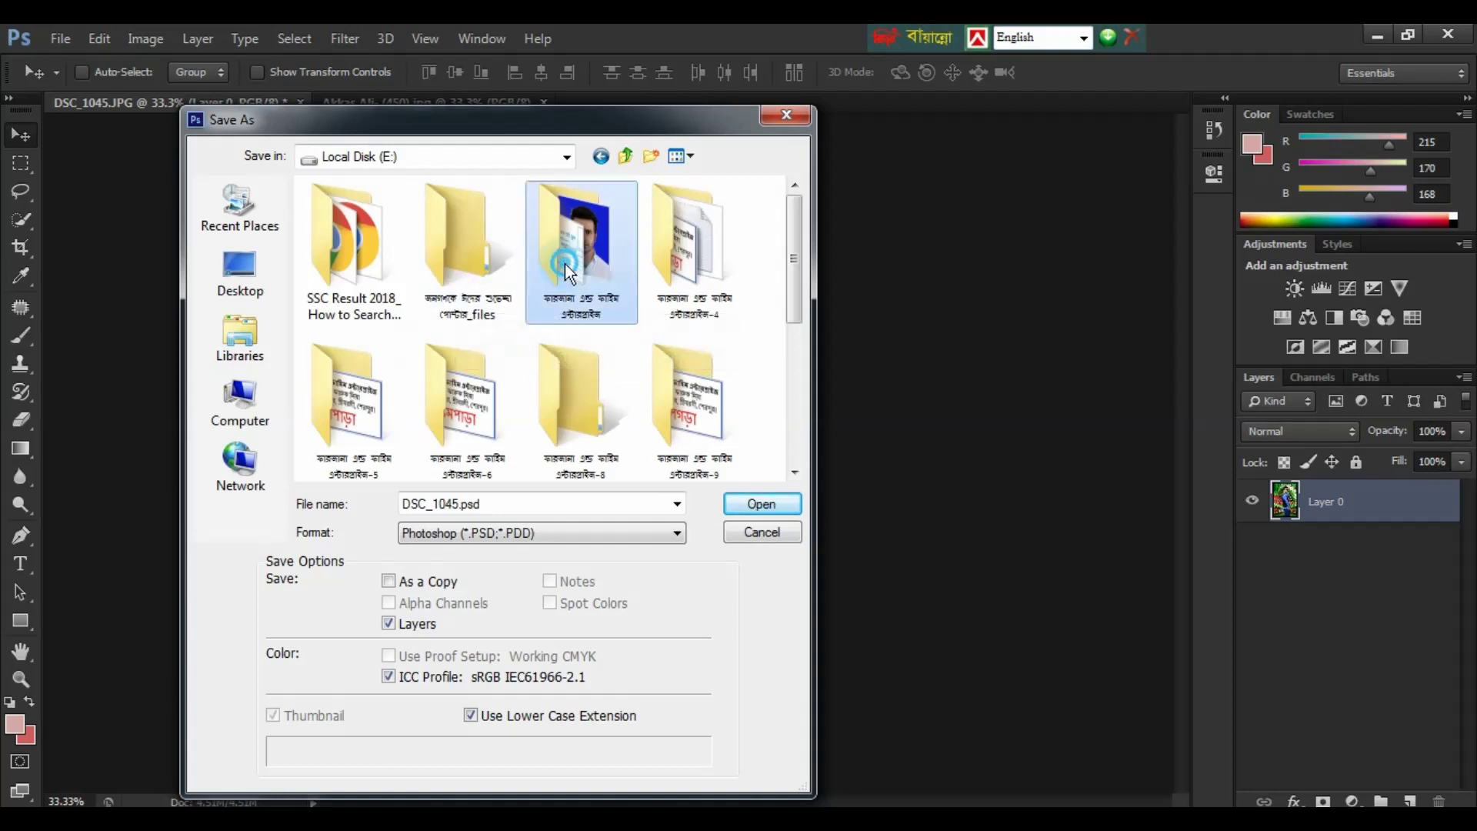
double_click(565, 265)
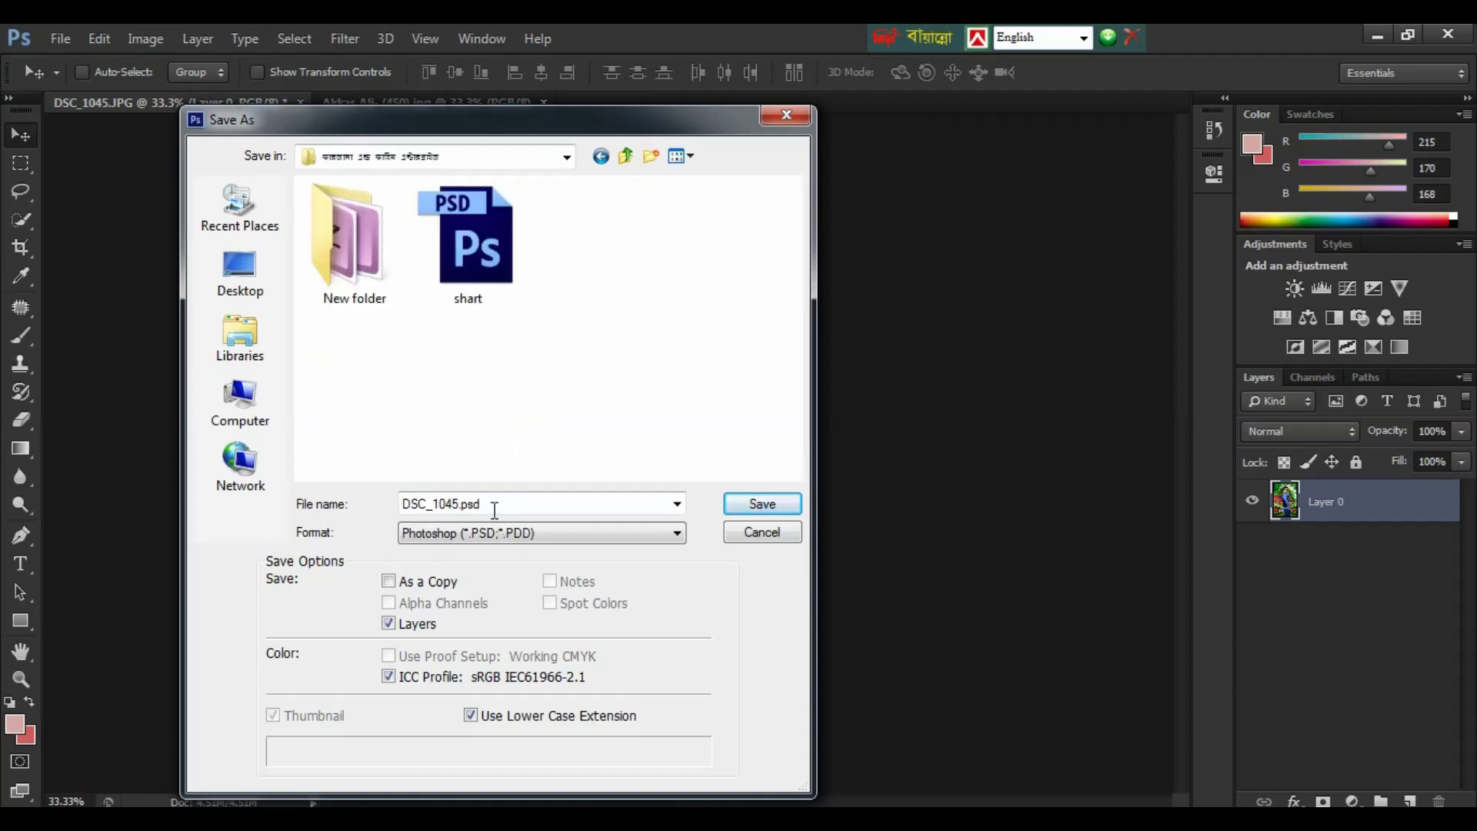
Name the file 'Akkas' and save it in JPEG format.
left_click_drag(494, 510, 368, 510)
type("SAkkas")
key("Home")
key("Delete")
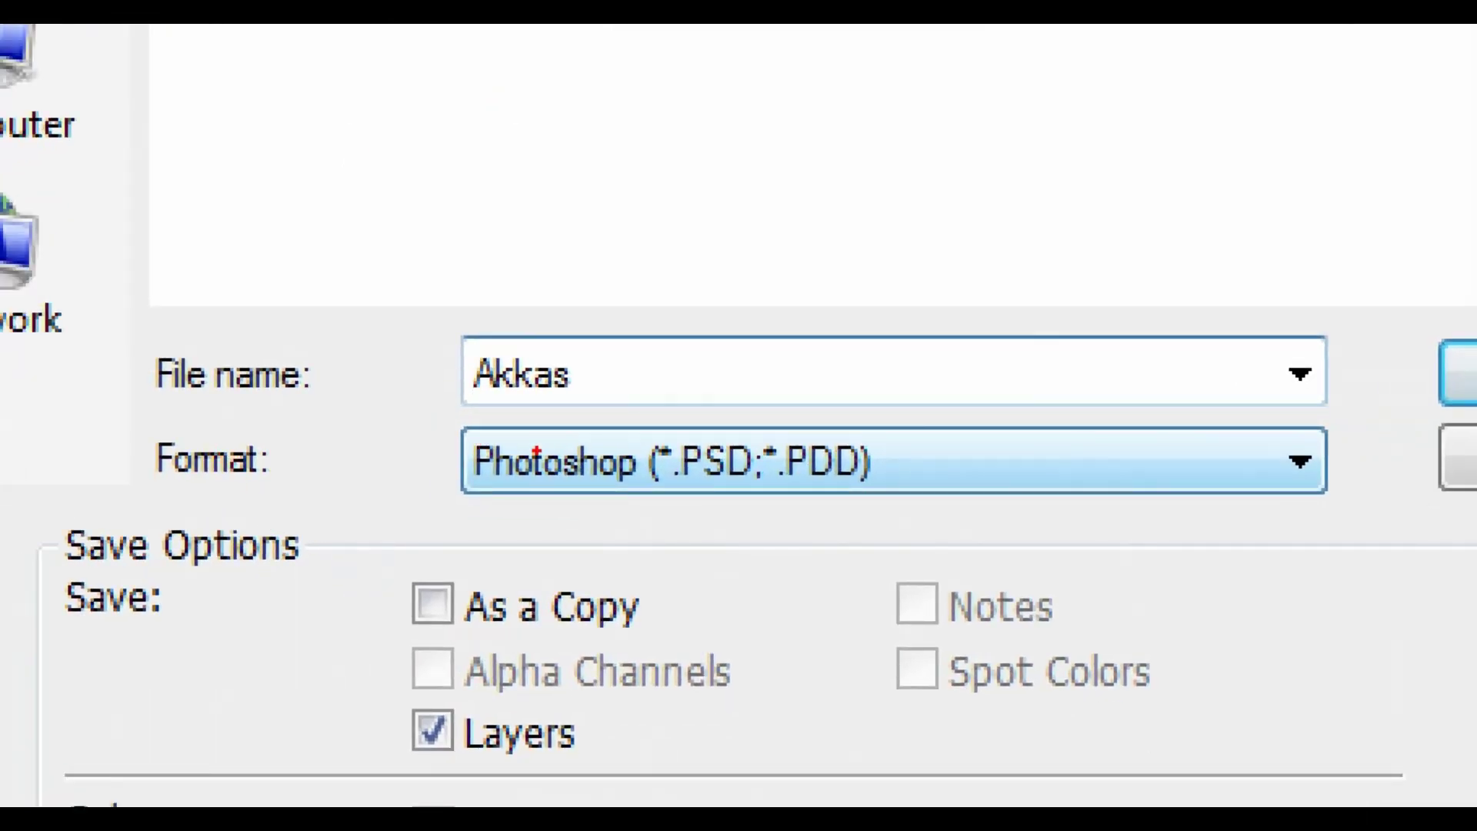
left_click_drag(676, 440, 908, 483)
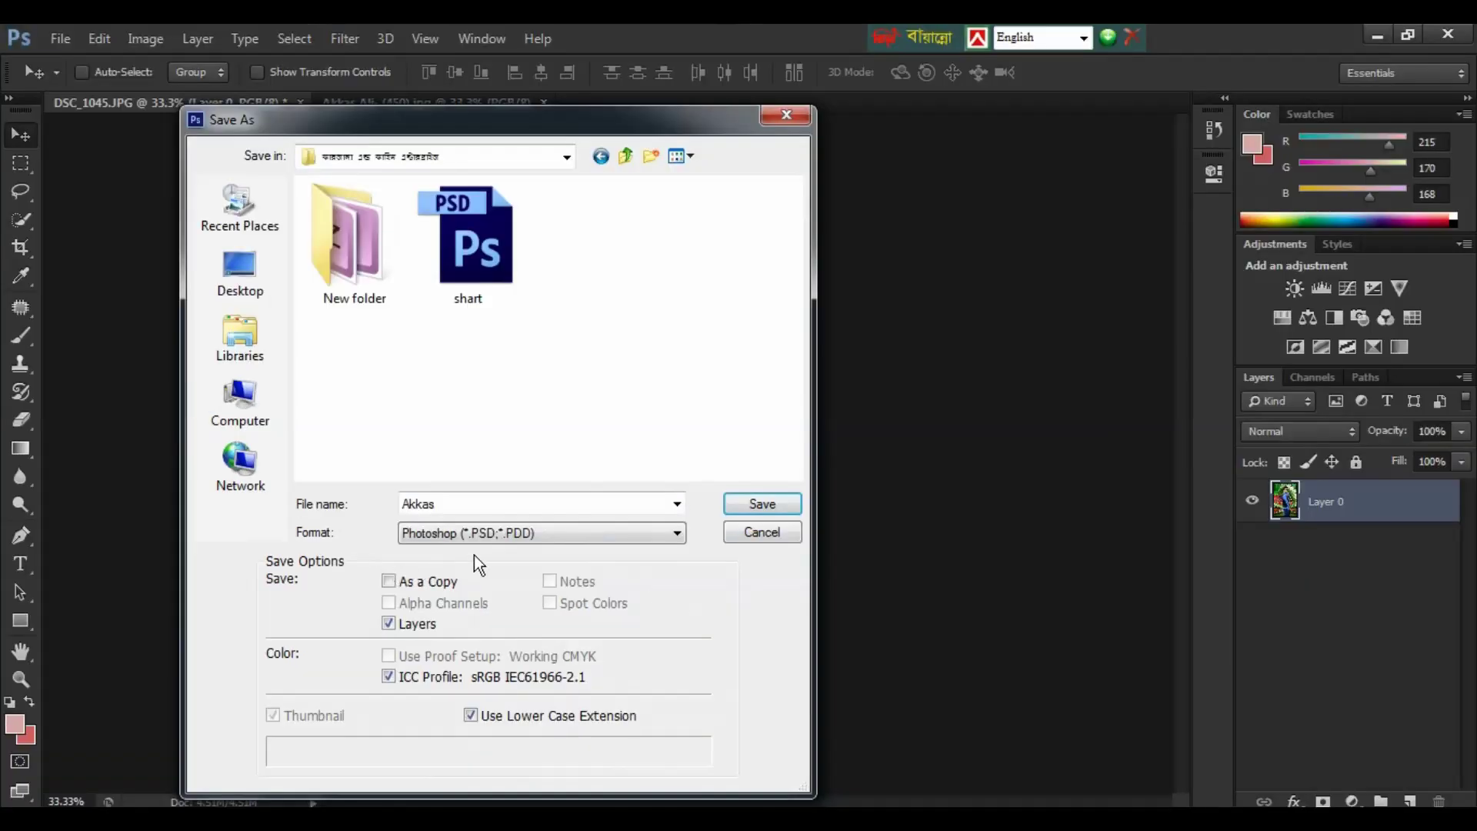
left_click(652, 536)
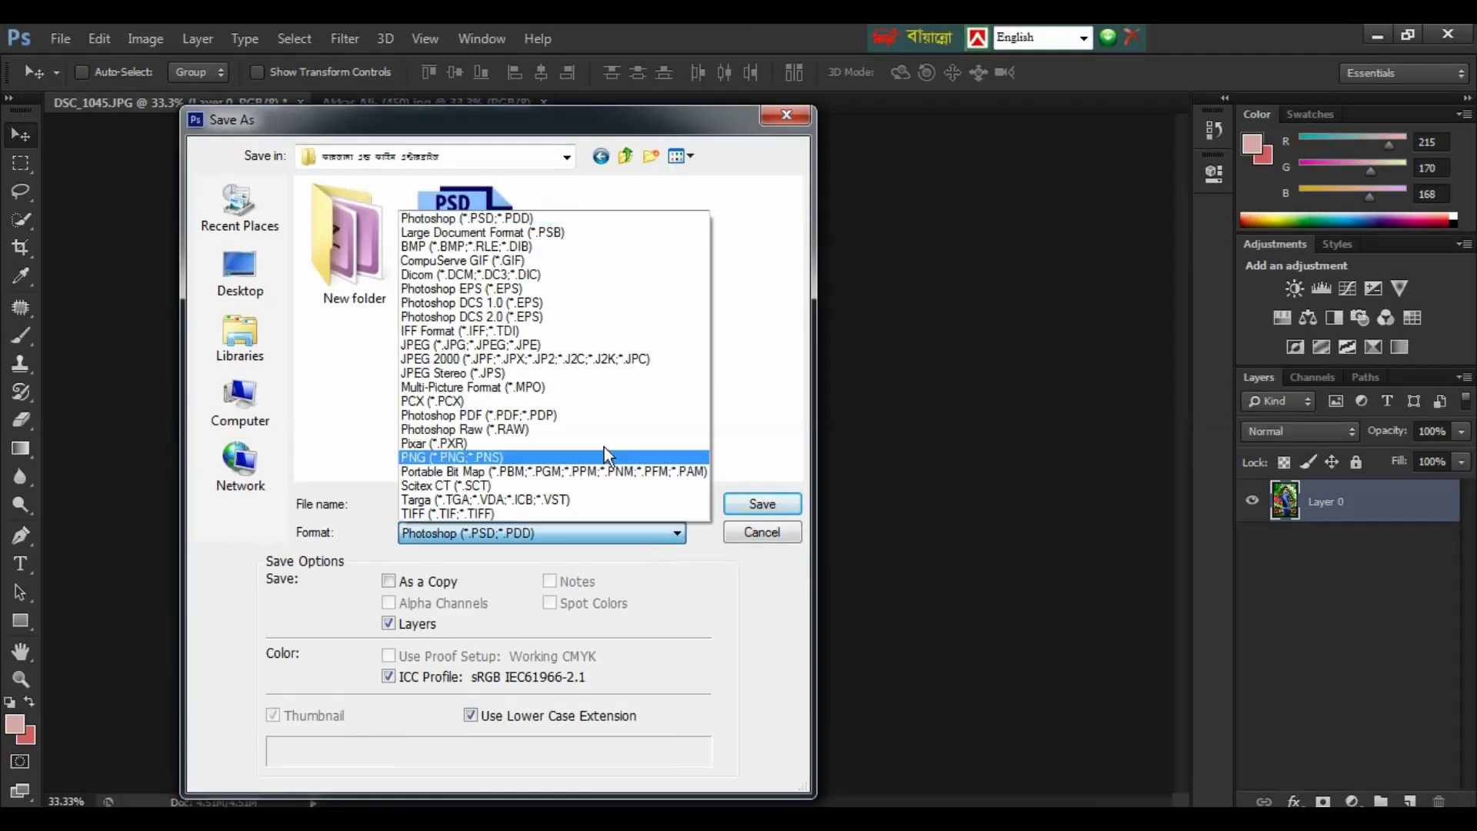
left_click(541, 347)
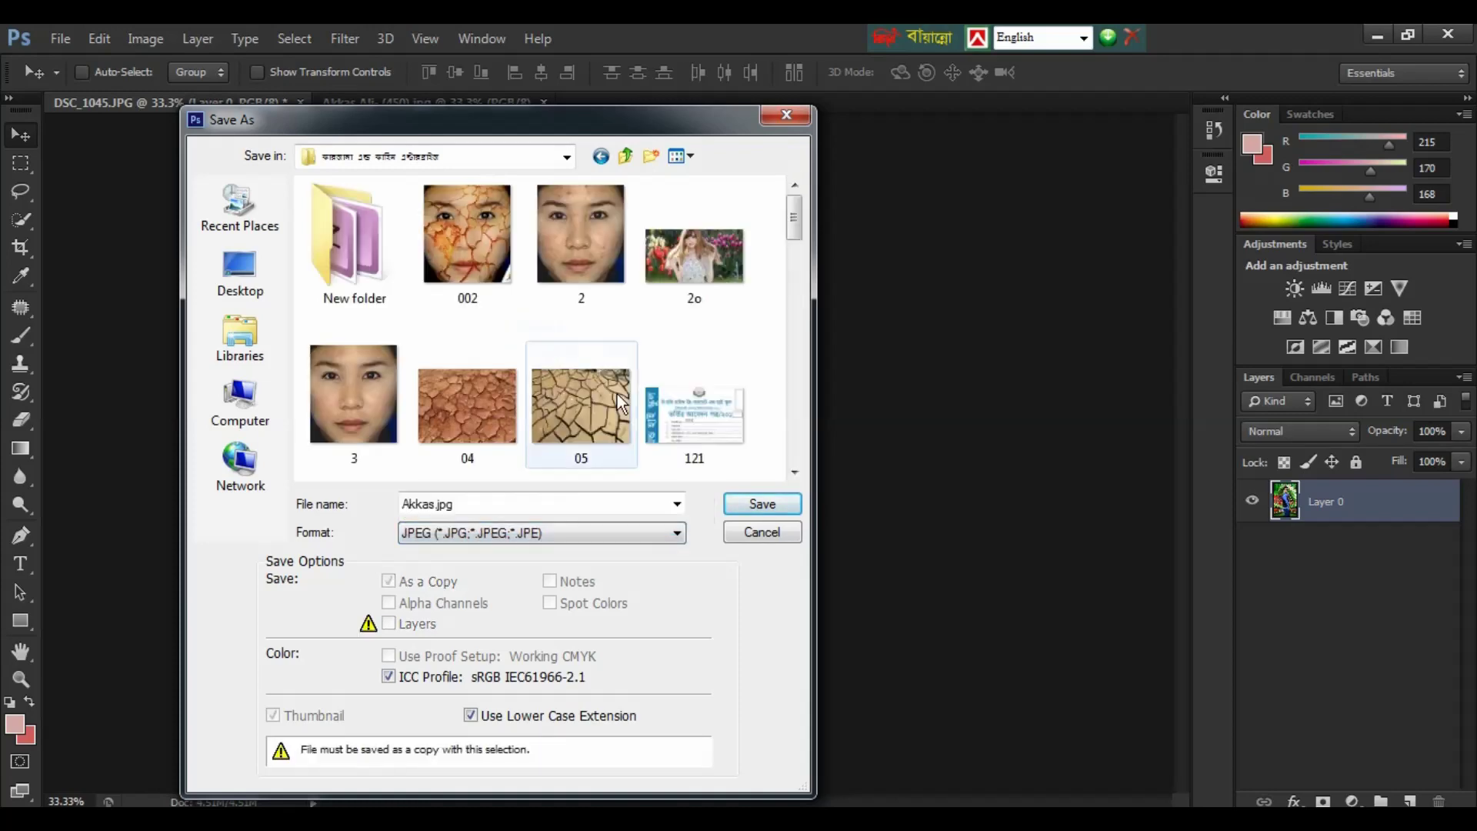
left_click(752, 501)
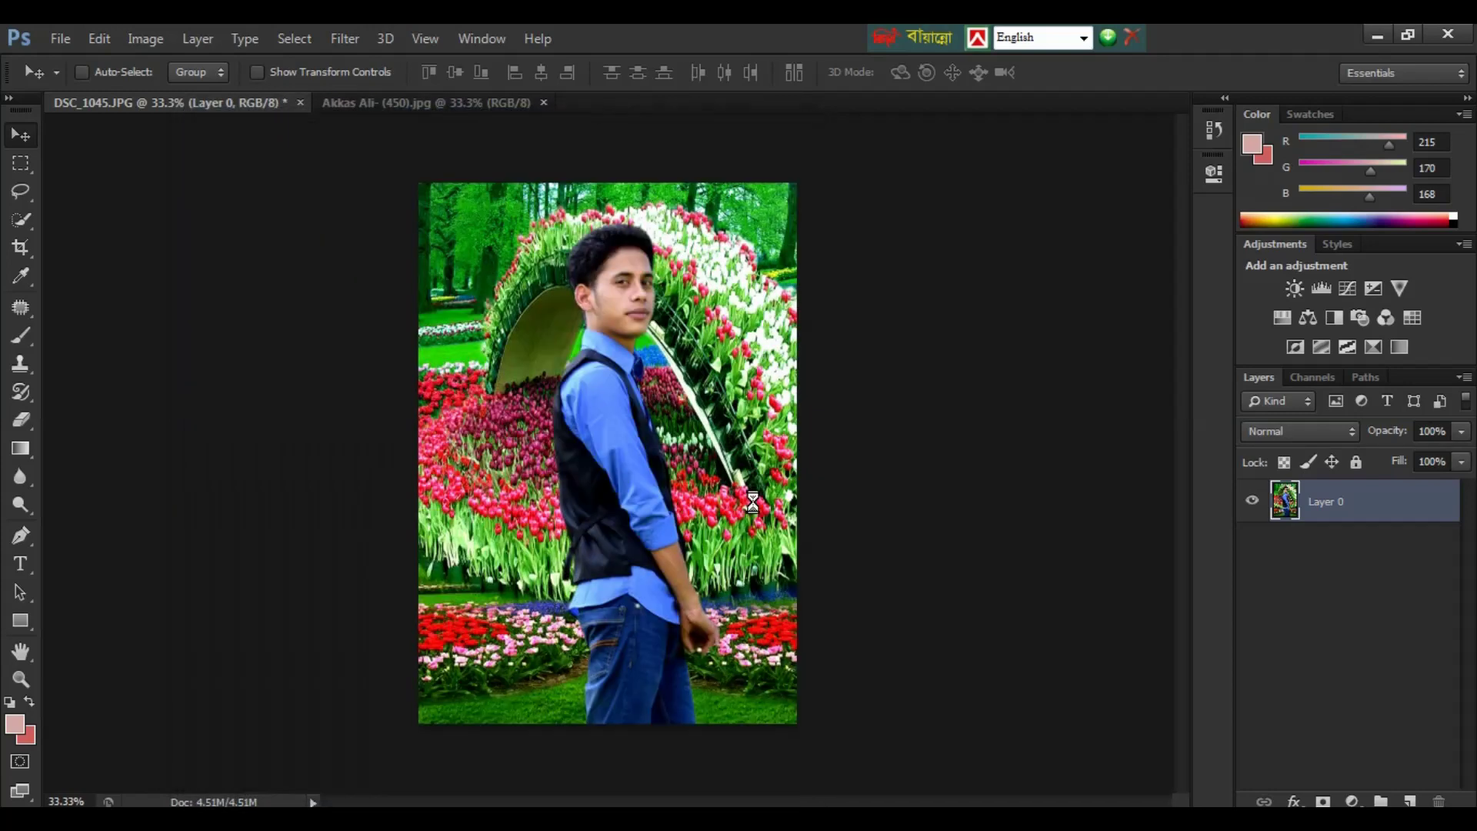
Accept the JPEG options, then create an International Paper A4 document (210 × 297 mm, 300 ppi).
left_click(864, 223)
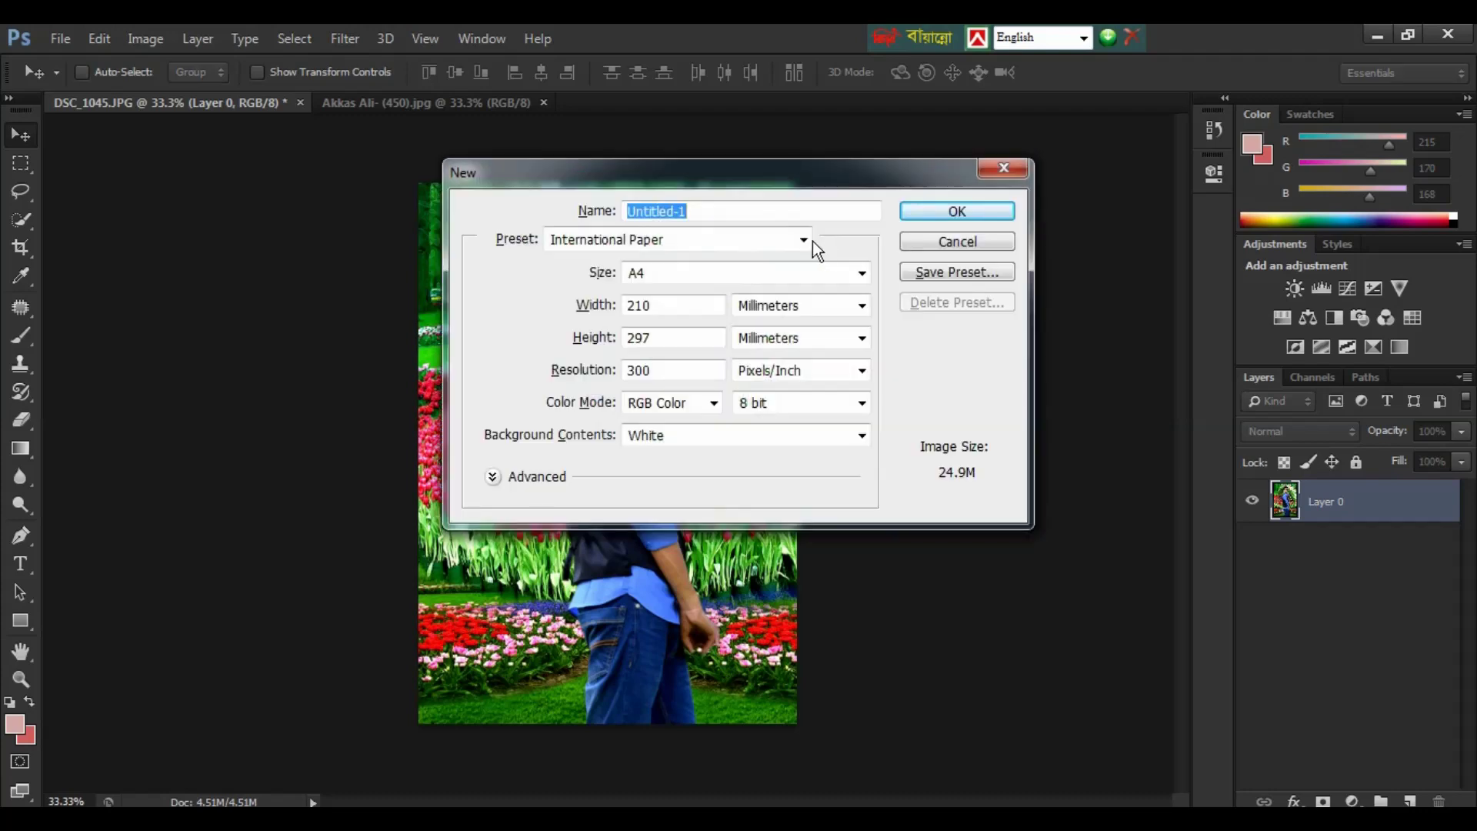
left_click(740, 242)
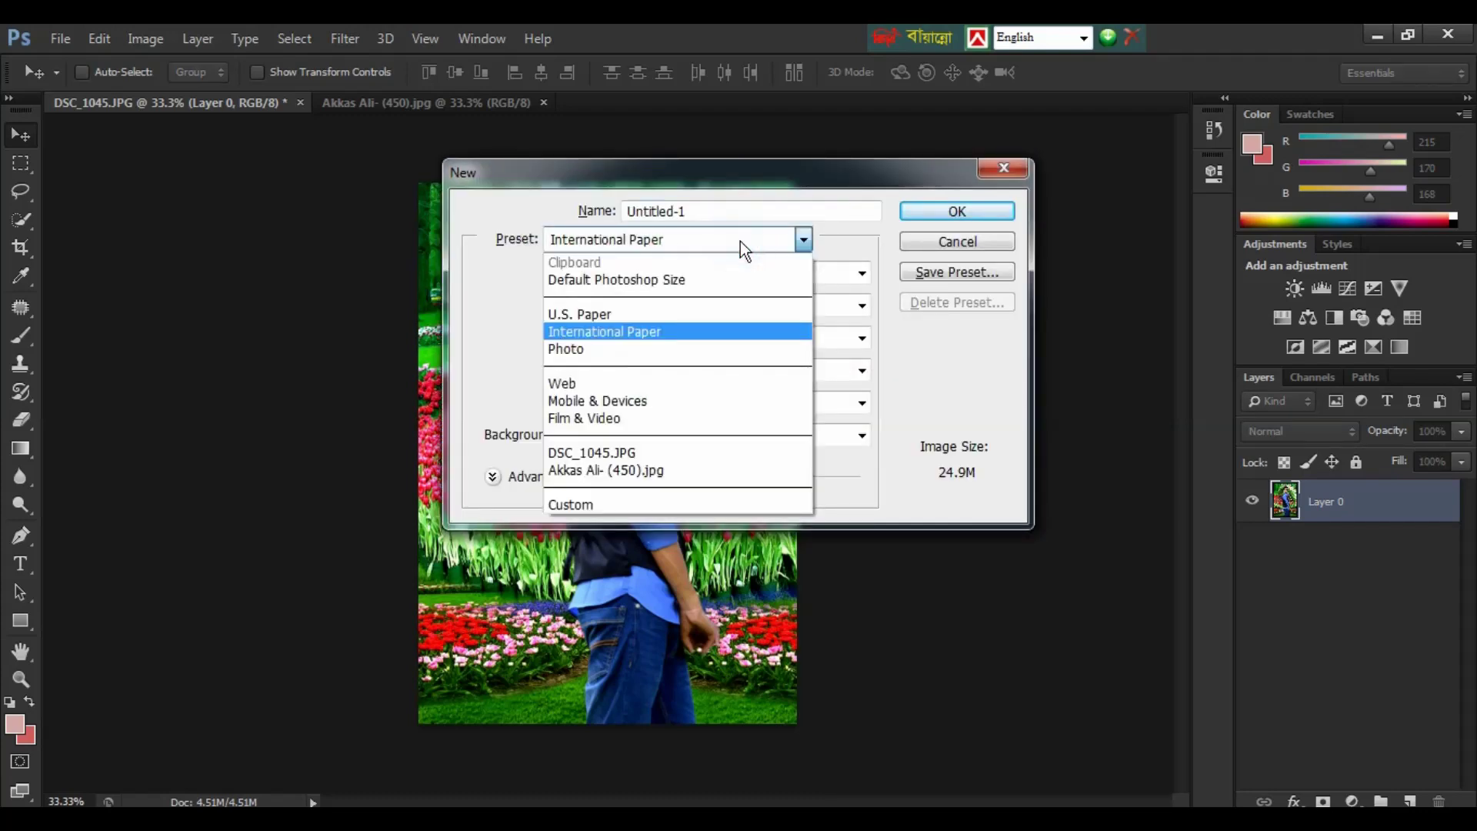
left_click(646, 330)
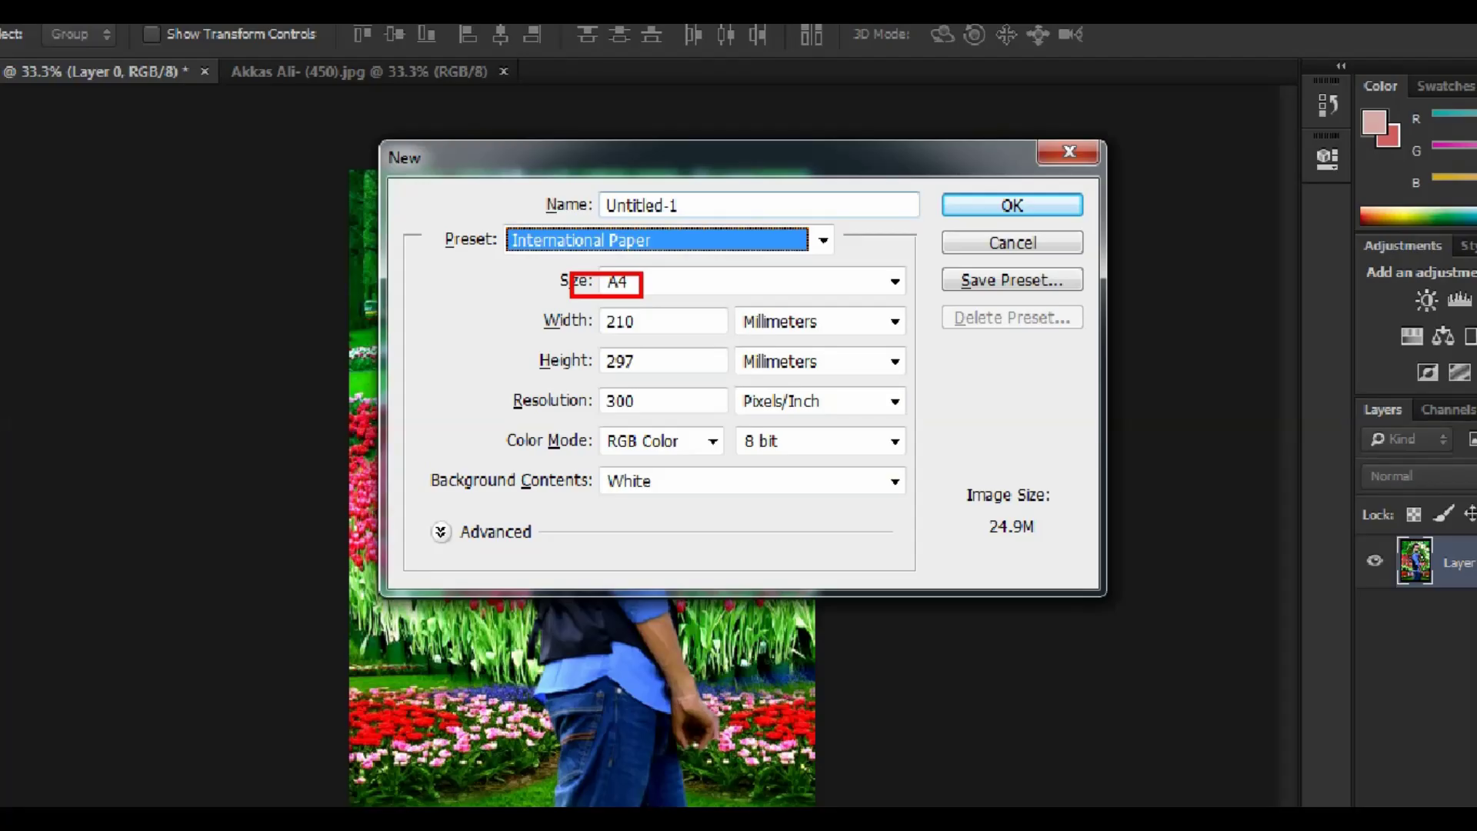
key("shift+Tab")
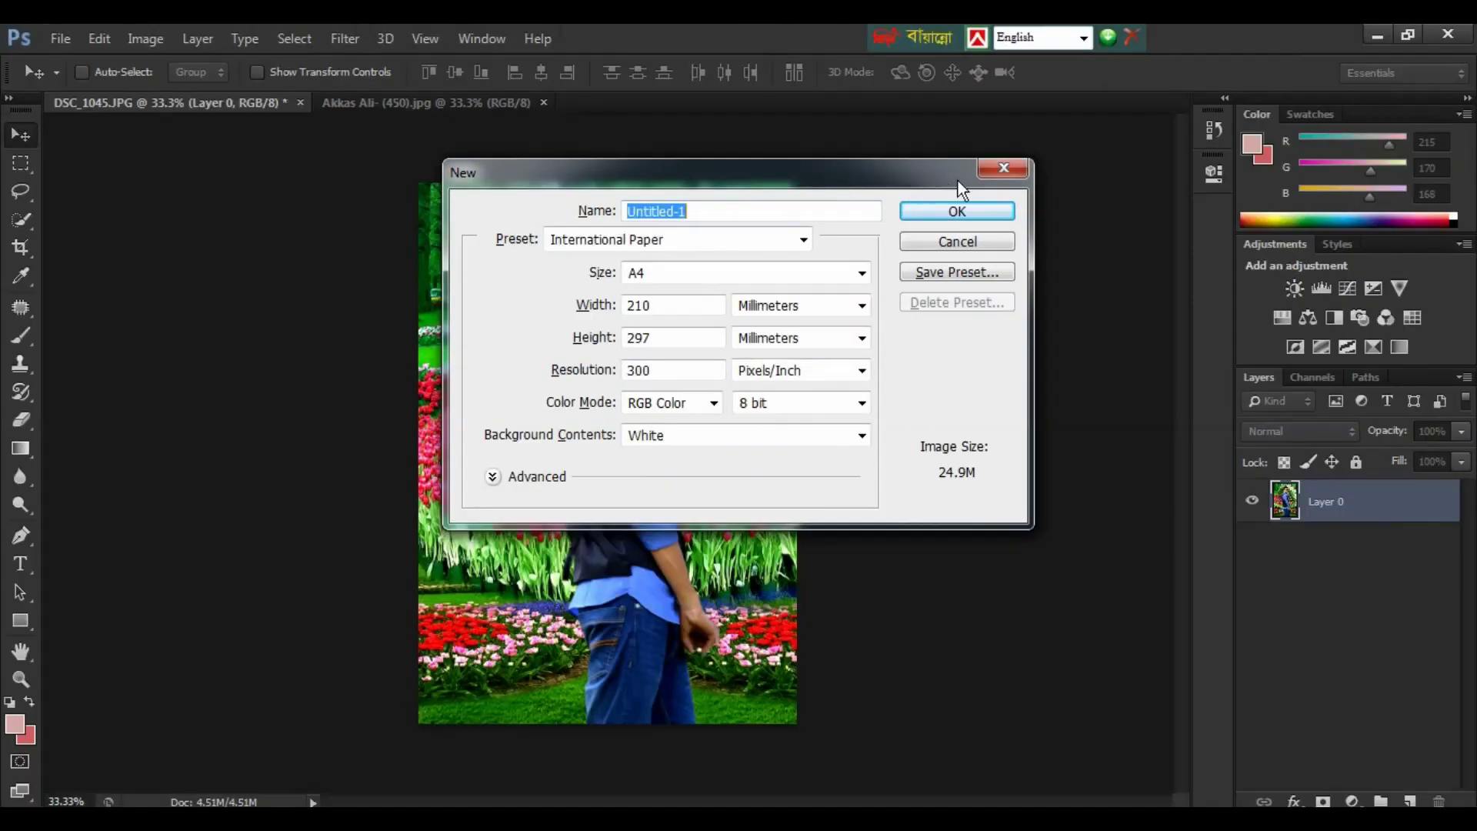
left_click(964, 211)
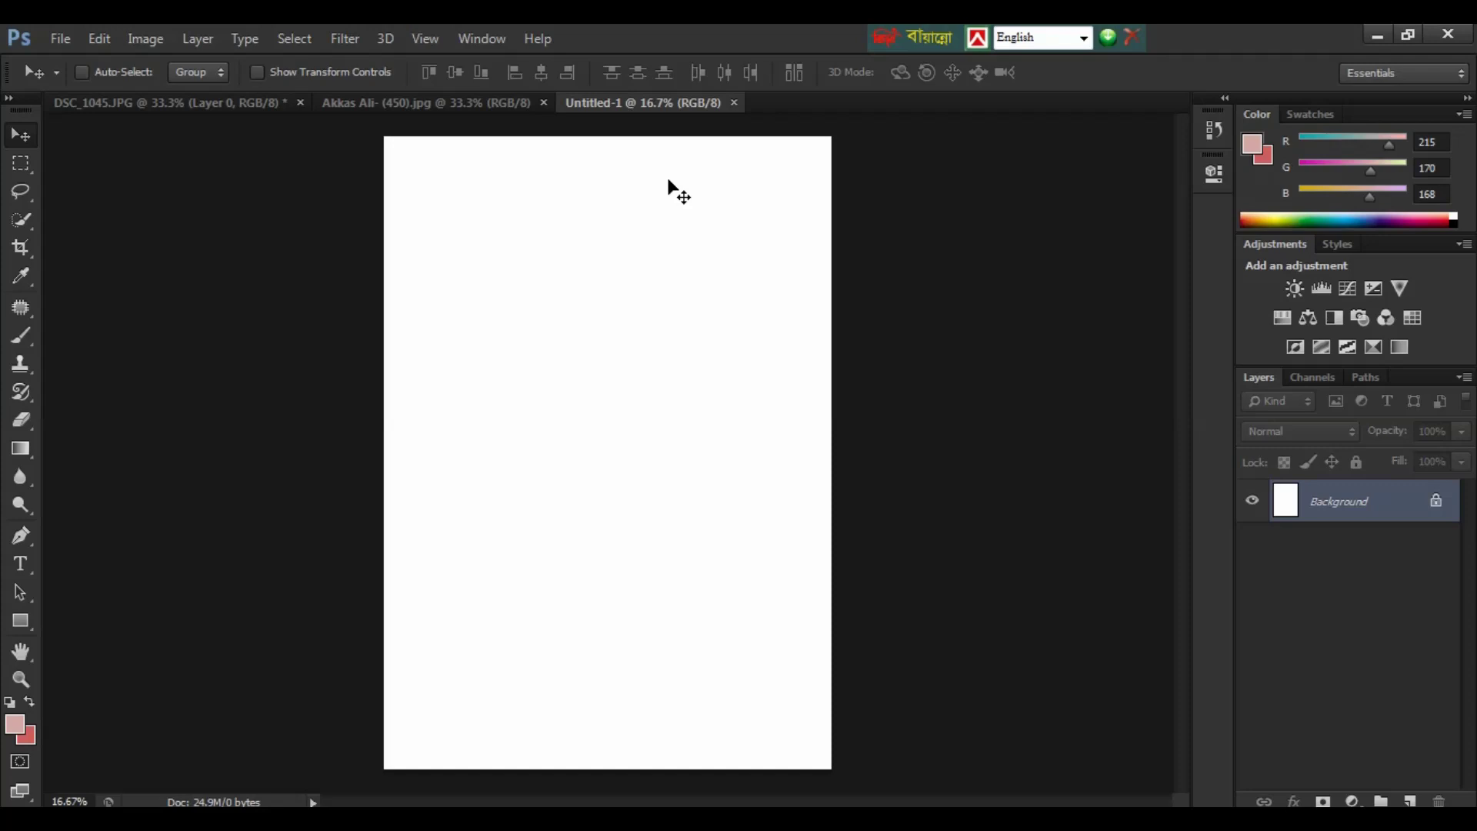
Move the composite photo into the A4 document's top-left corner.
left_click(192, 111)
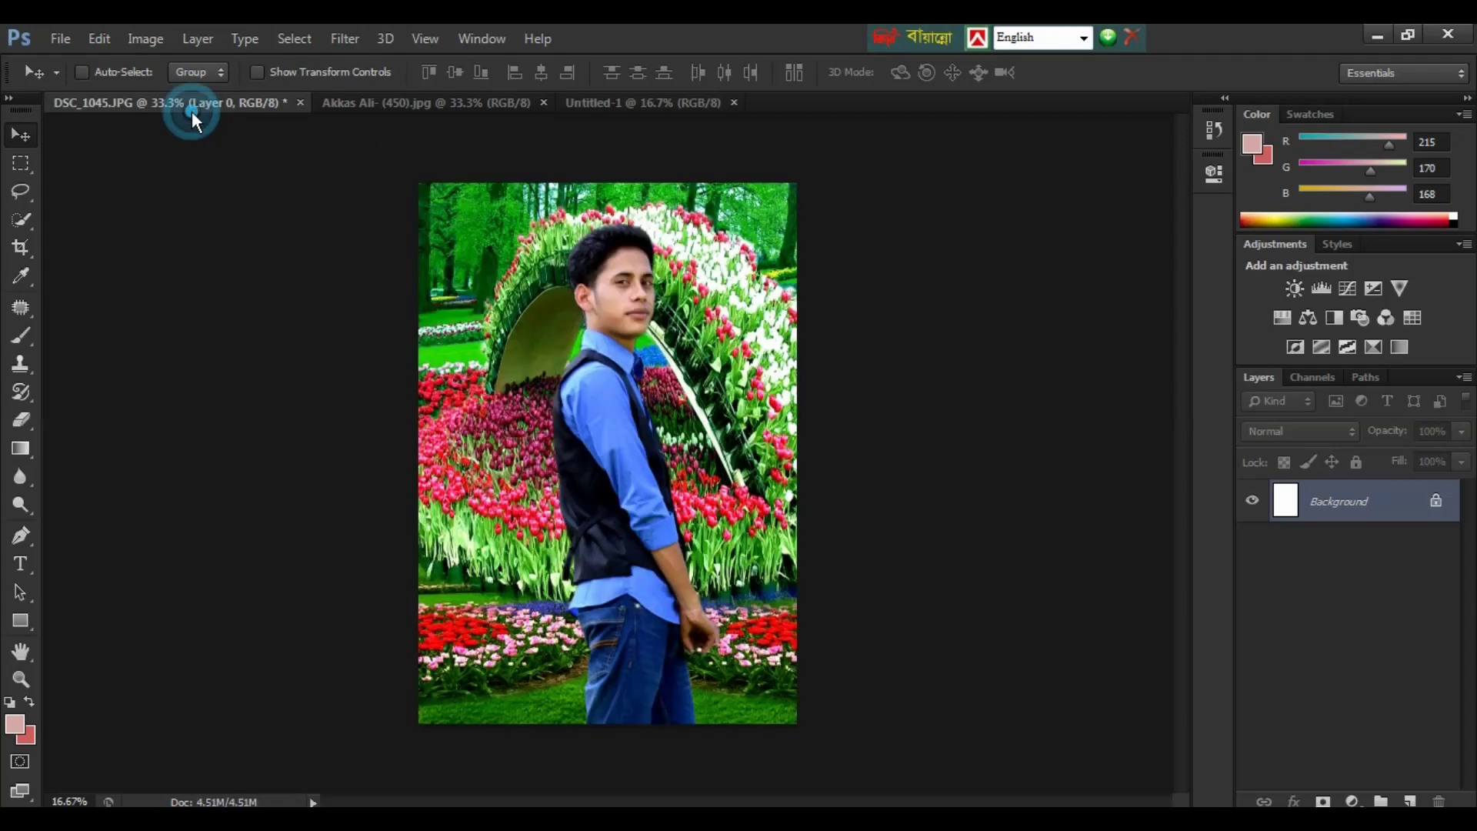
left_click(20, 141)
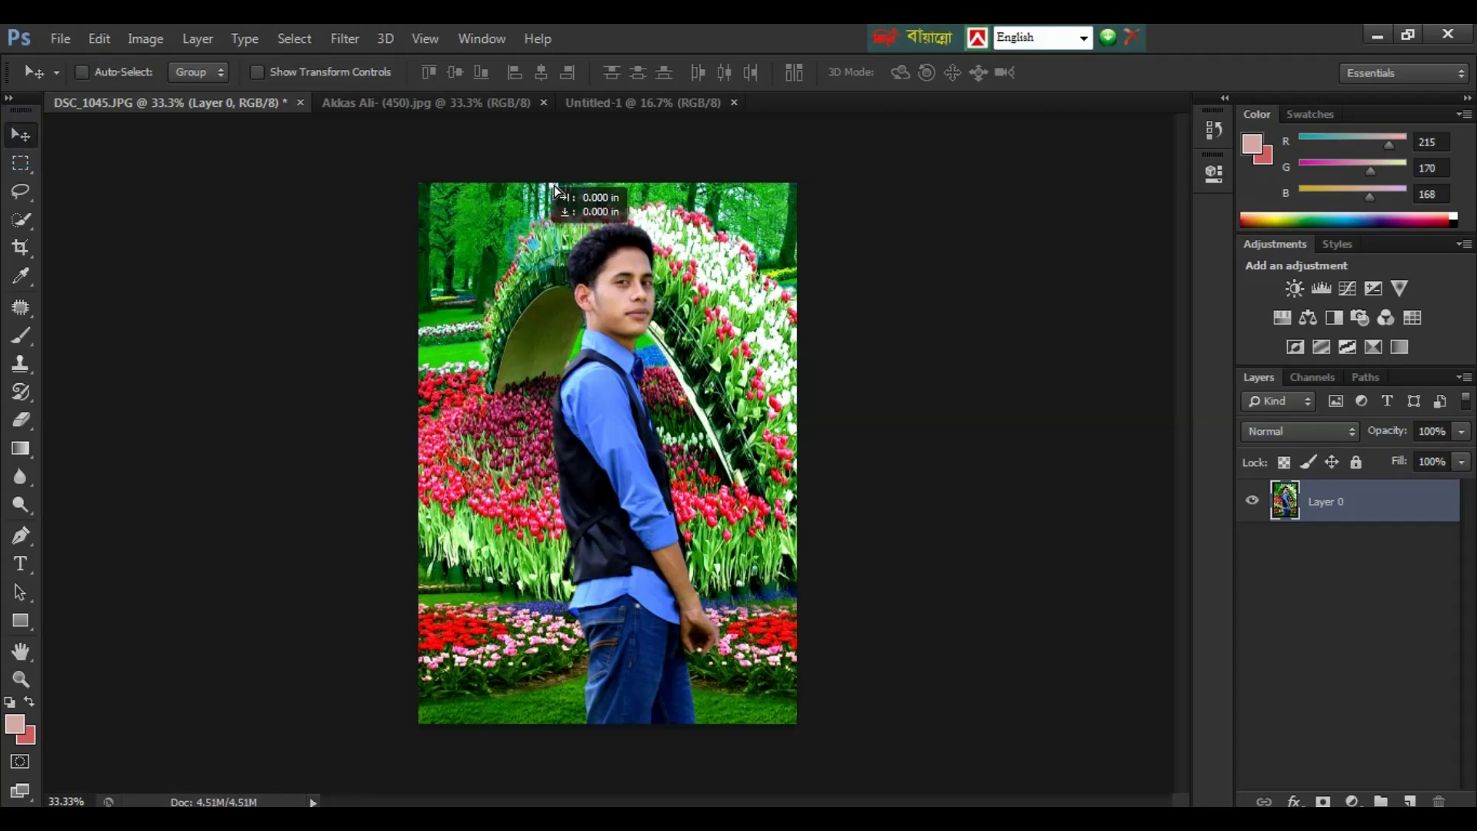
left_click_drag(602, 189, 614, 112)
left_click_drag(614, 104, 447, 189)
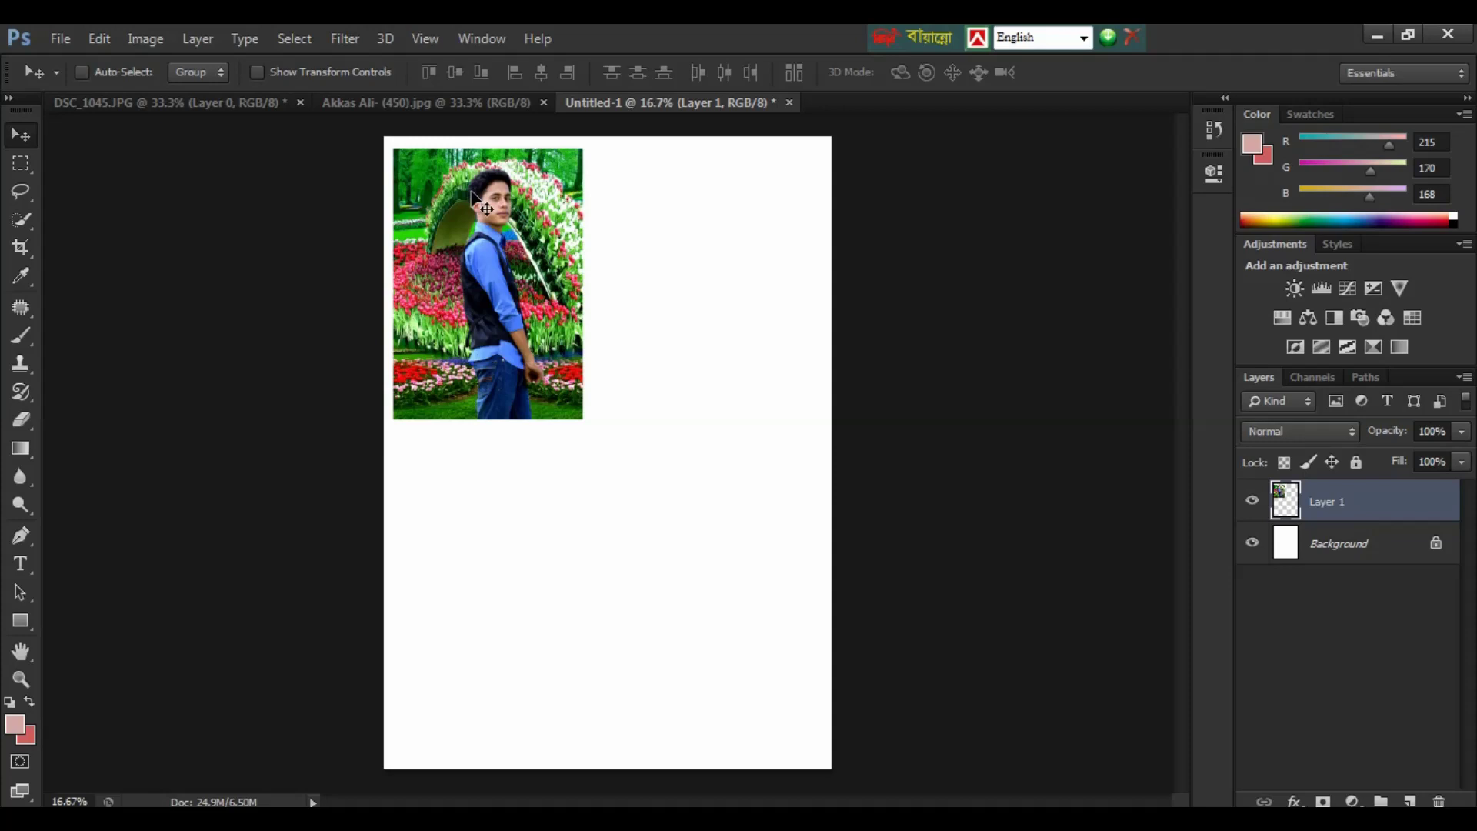
Duplicate the photo right, merge, then duplicate the row down, leaving small gaps.
left_click_drag(479, 203, 677, 220)
key("shift+Right")
key("shift+Right")
key("shift+Right")
key("shift+Right")
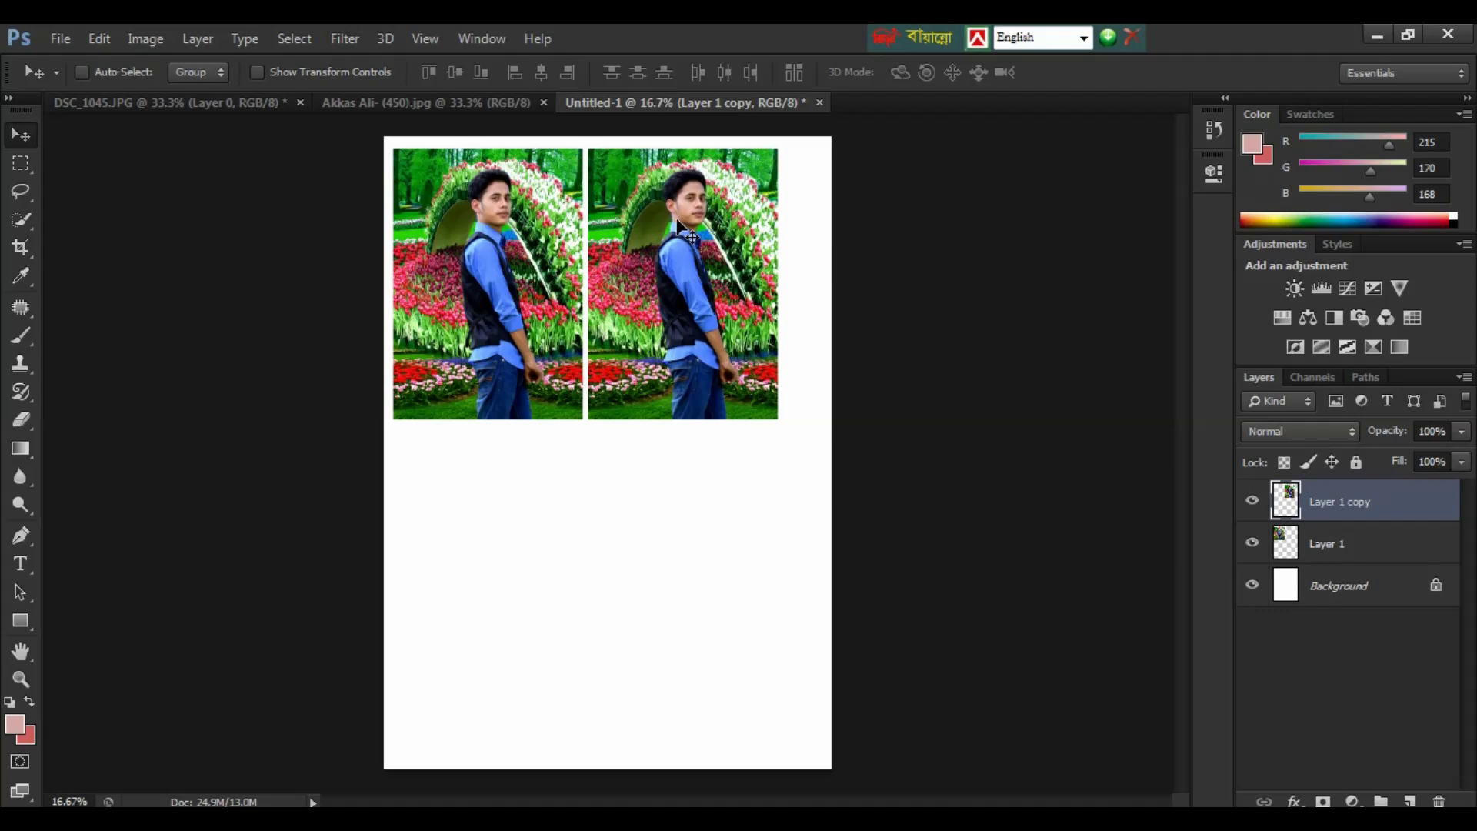
key("ctrl+e")
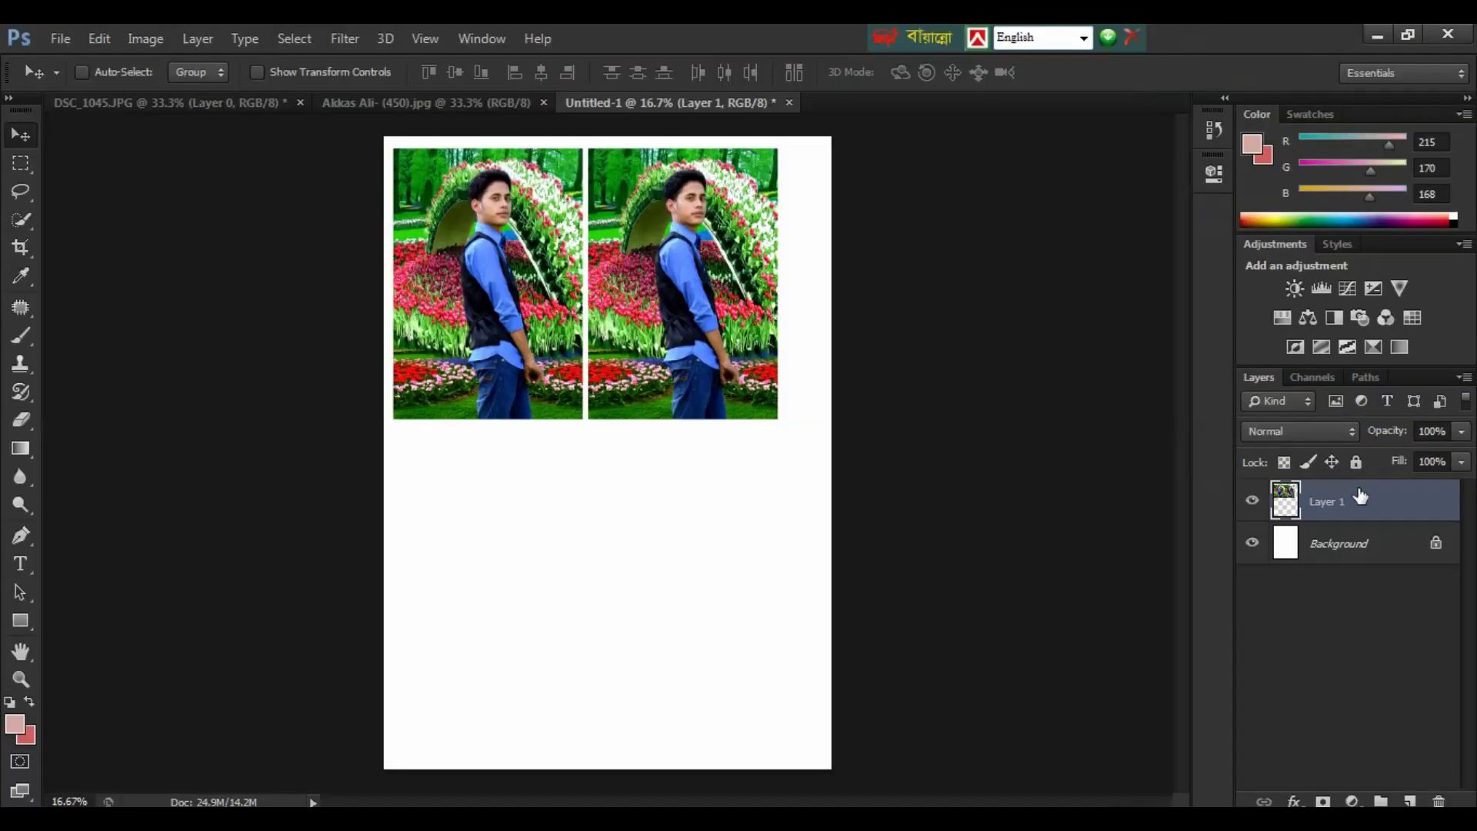
left_click(675, 306)
left_click_drag(668, 375, 669, 586)
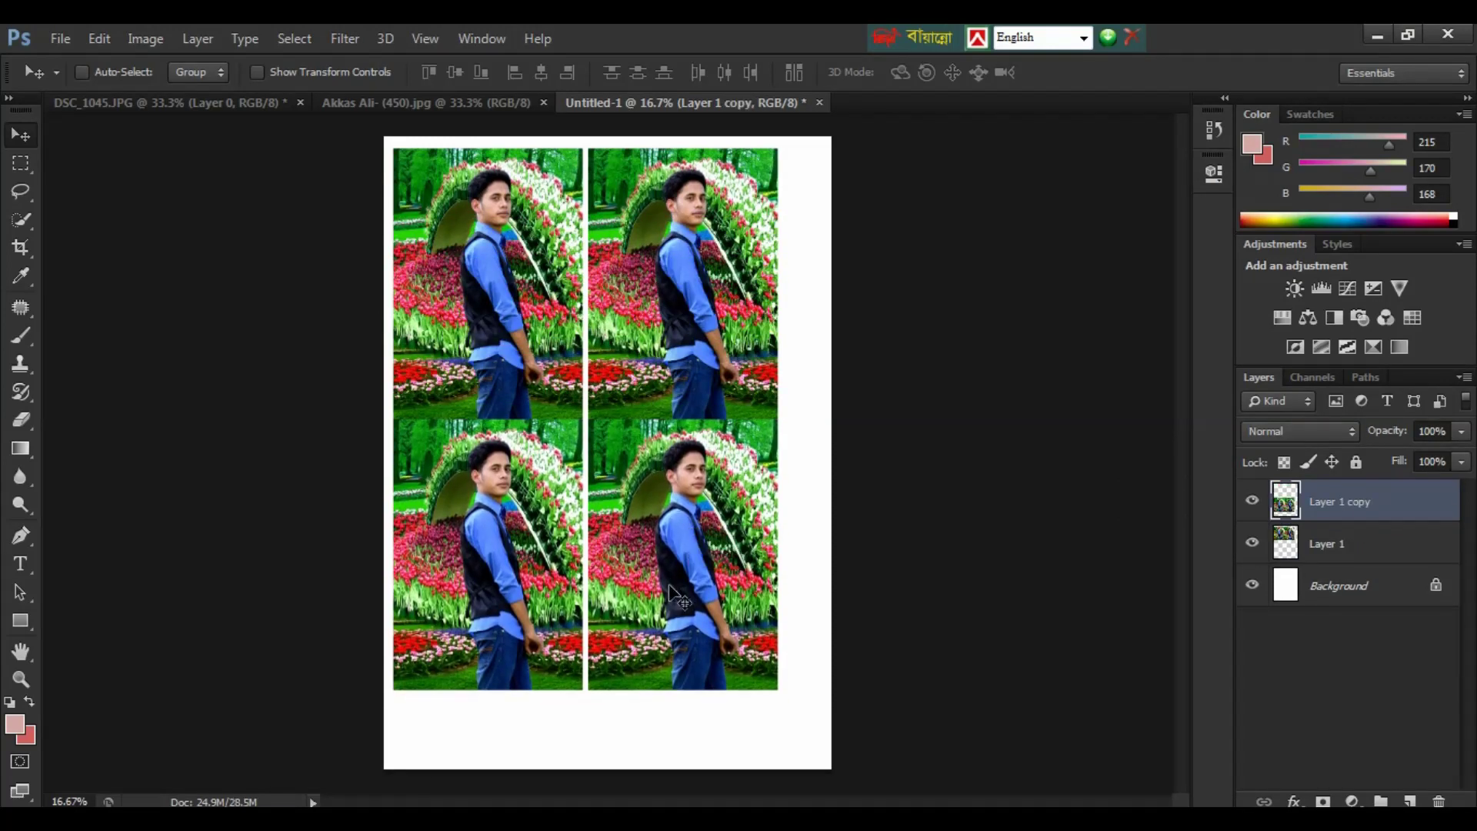
key("shift+Down")
key("shift+Down")
key("shift+Down")
key("shift+Down")
key("shift+Down")
key("shift+Down")
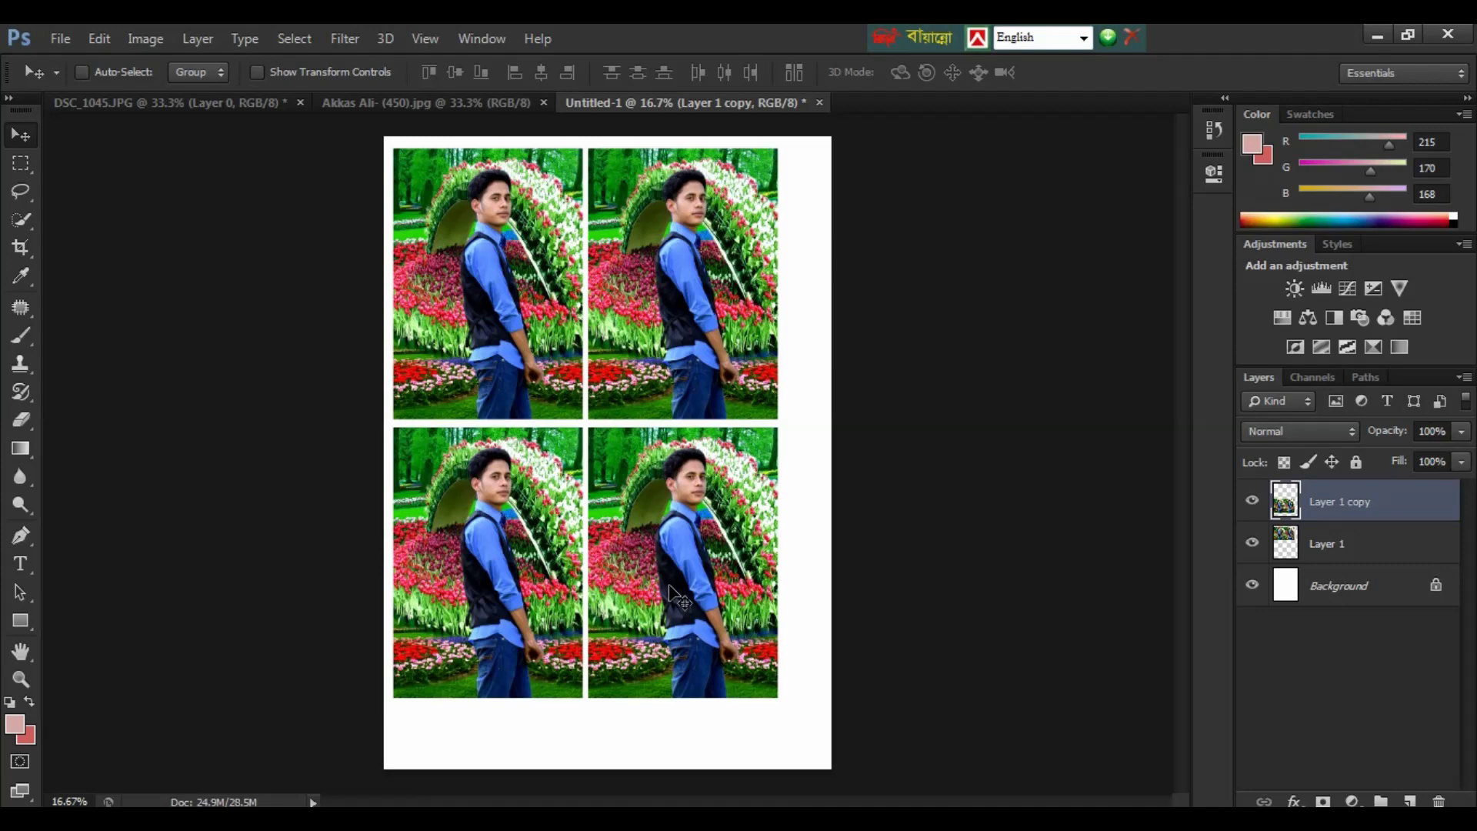
left_click(59, 38)
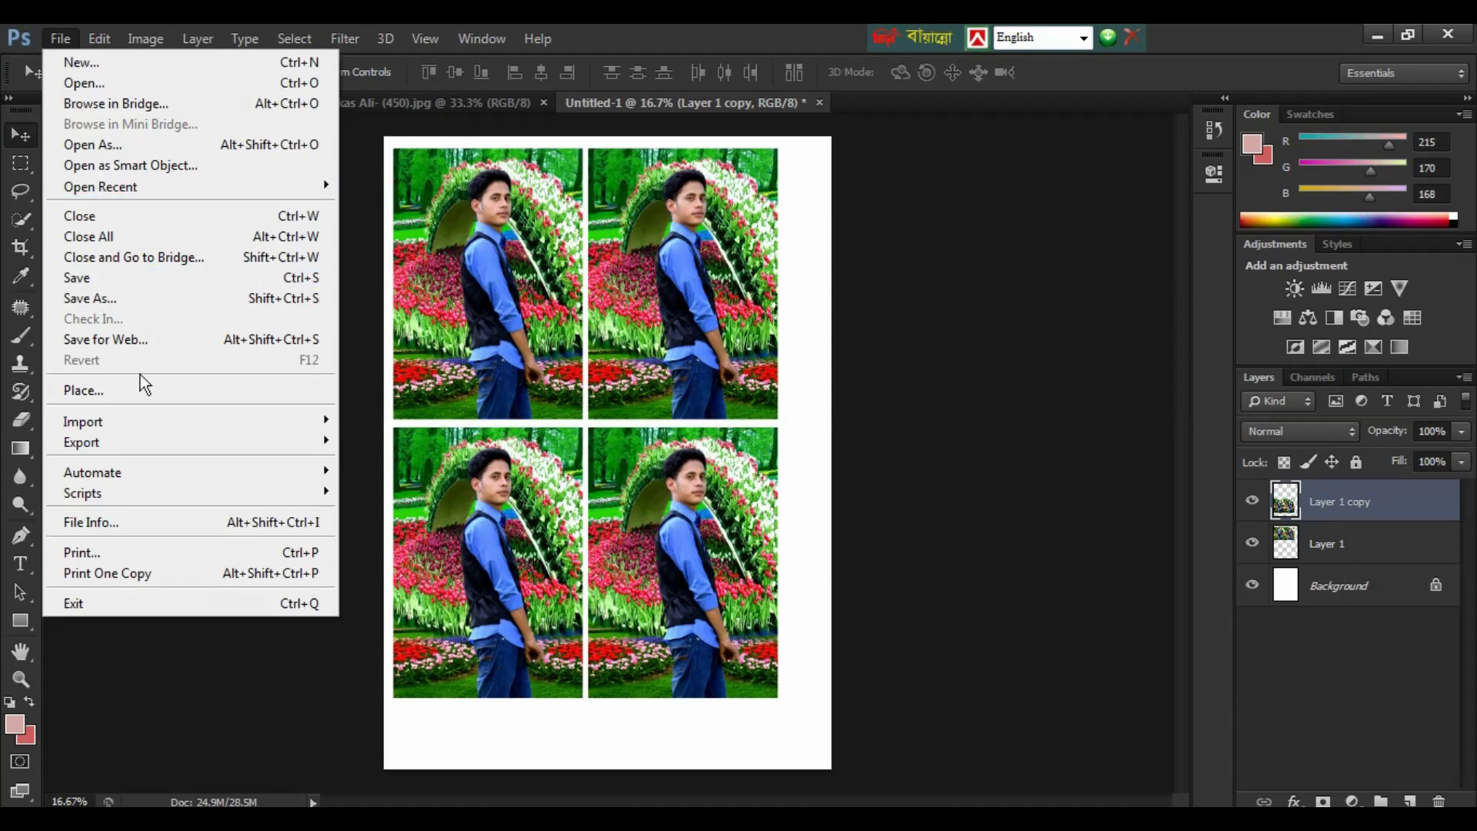
left_click(94, 550)
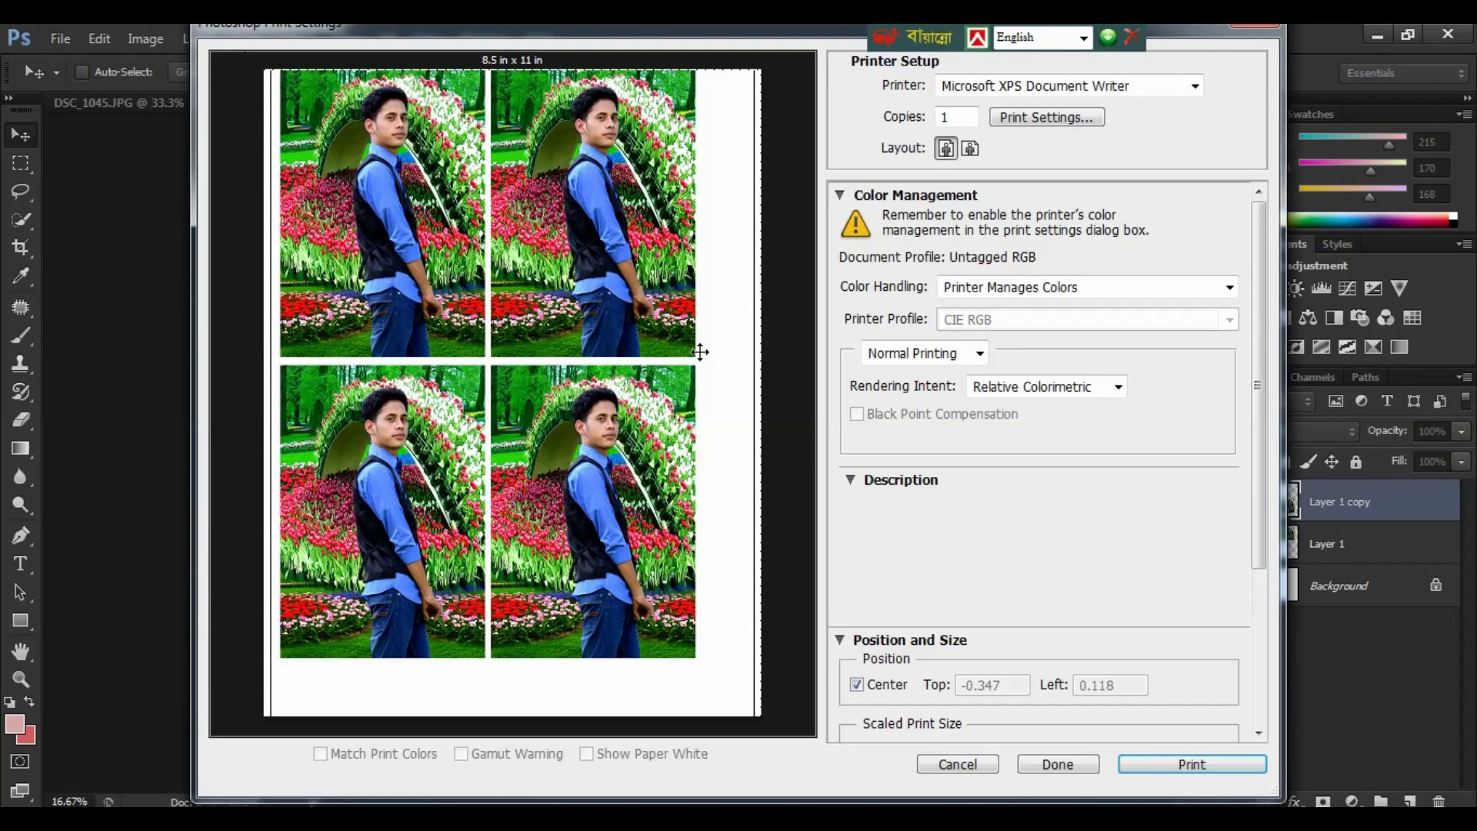
left_click(1153, 88)
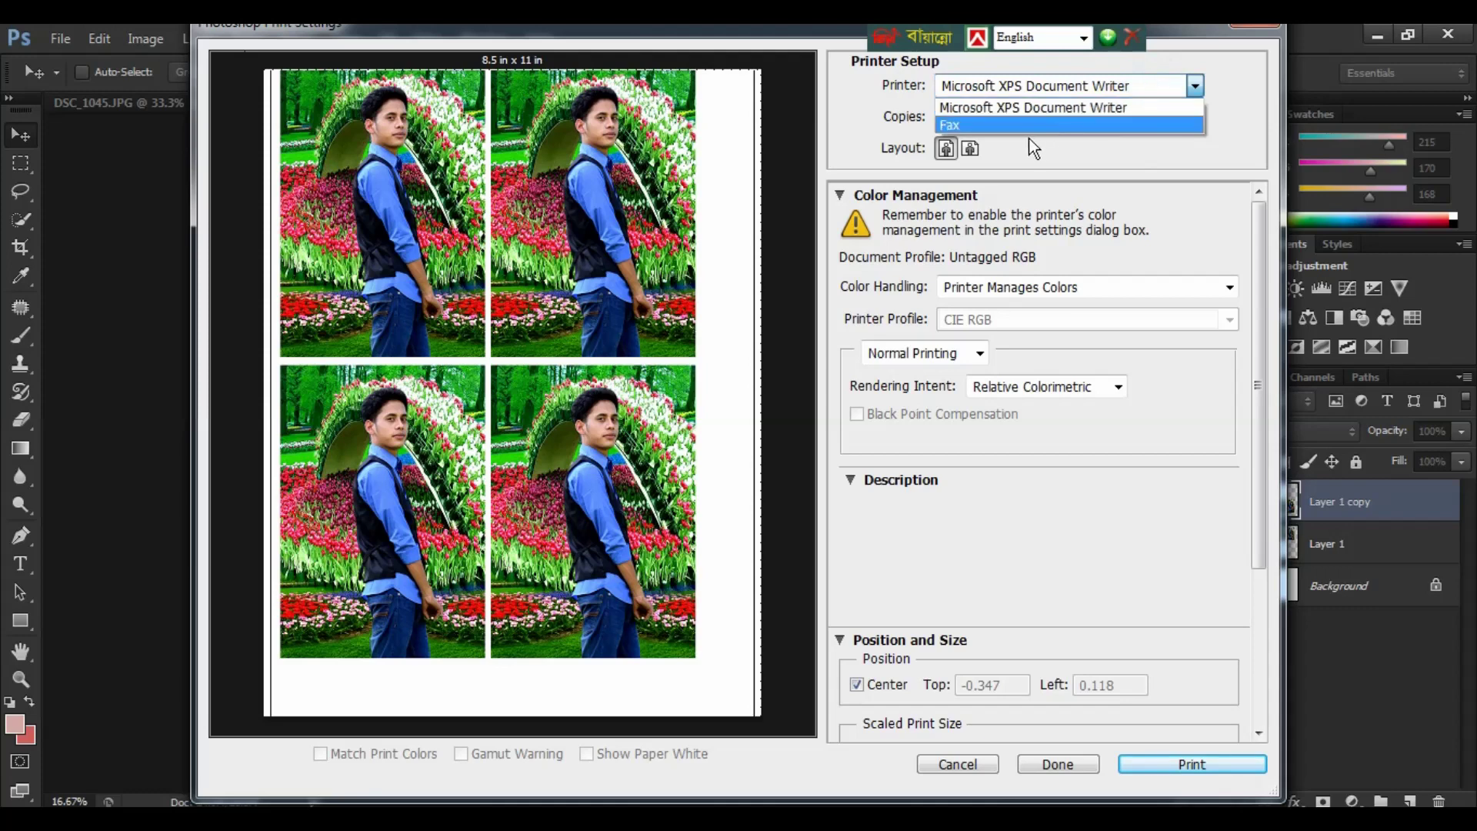
left_click(1199, 78)
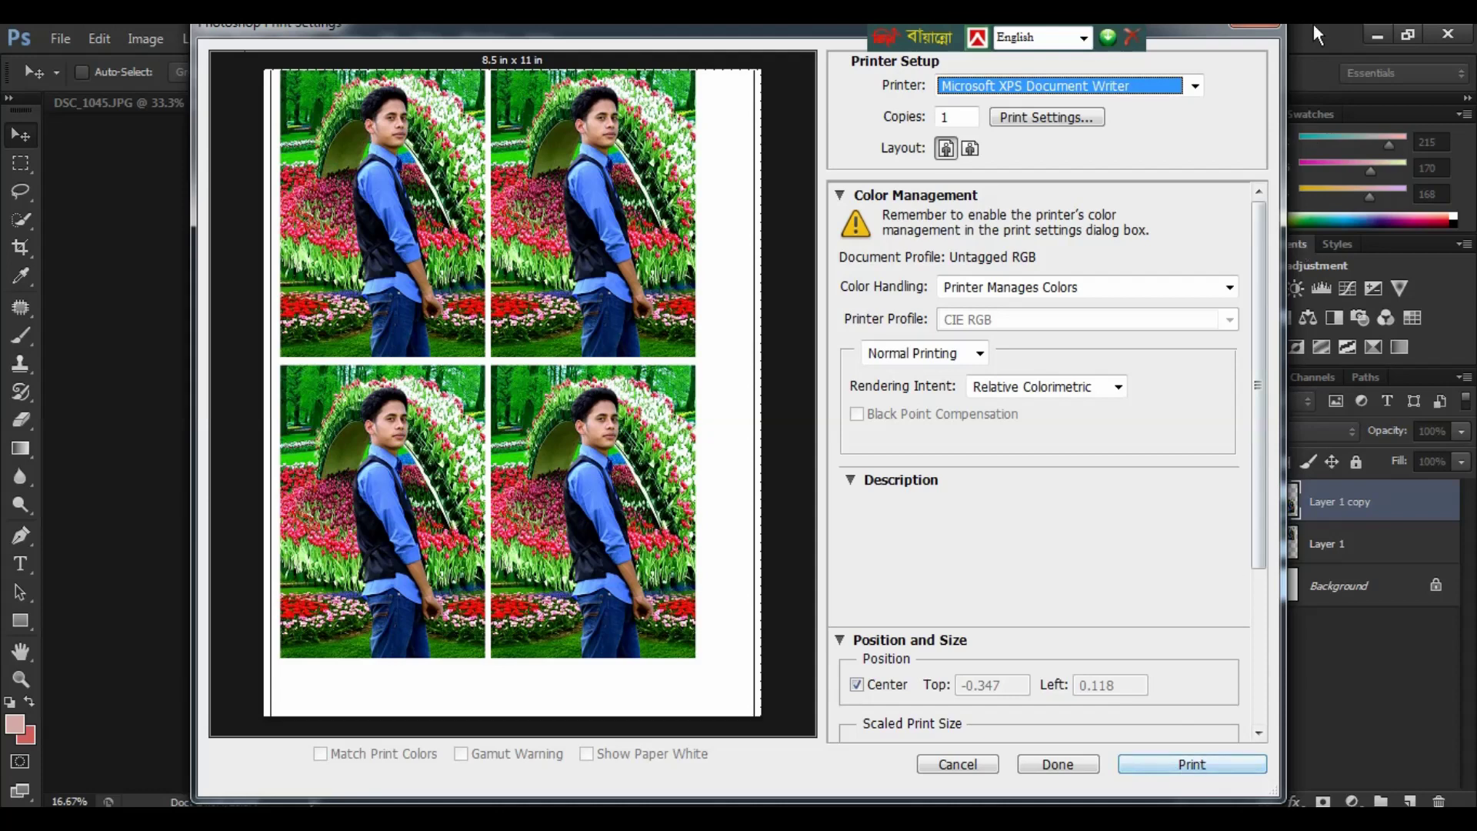
left_click(1267, 24)
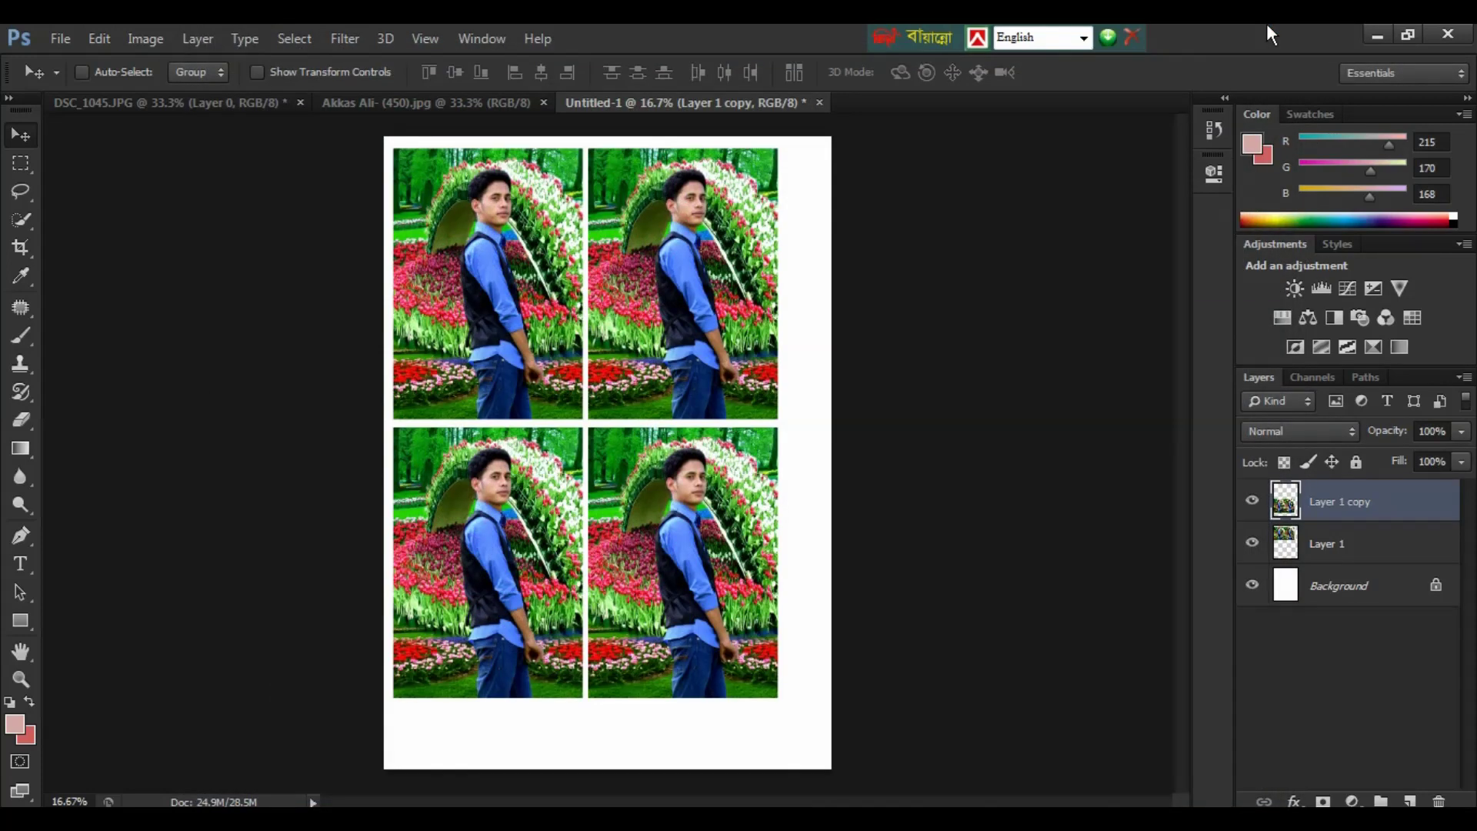